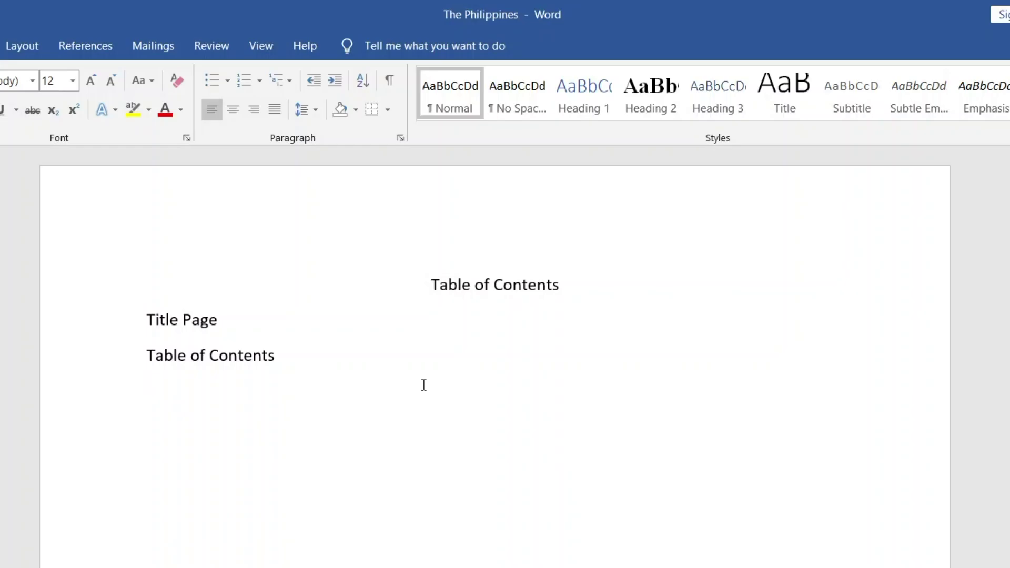
Step: Type 'Introduction' as the first entry under Table of Contents
text(Introductio)
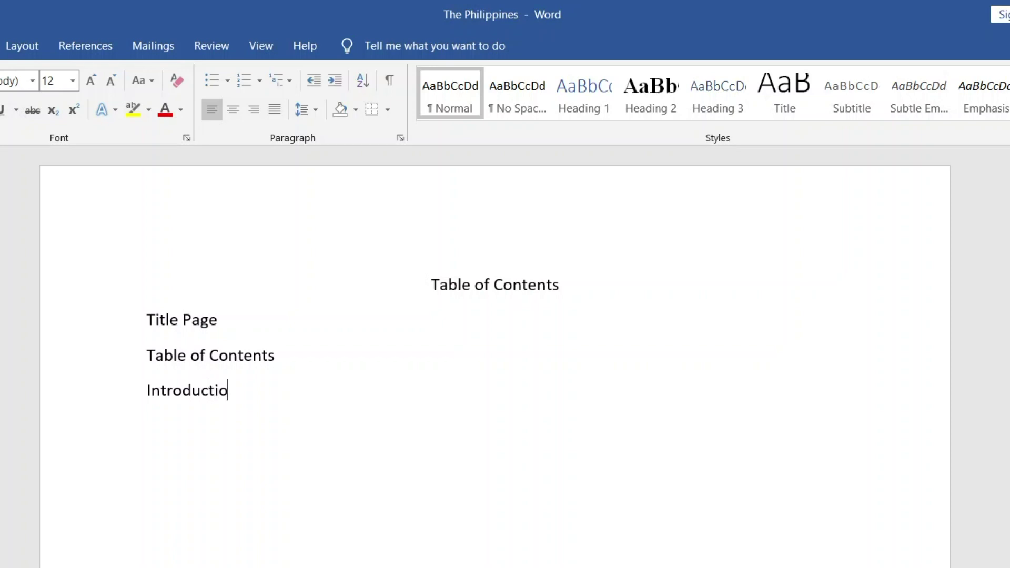
text(n)
scroll(494, 357, down, 5)
scroll(494, 358, down, 5)
scroll(494, 357, down, 5)
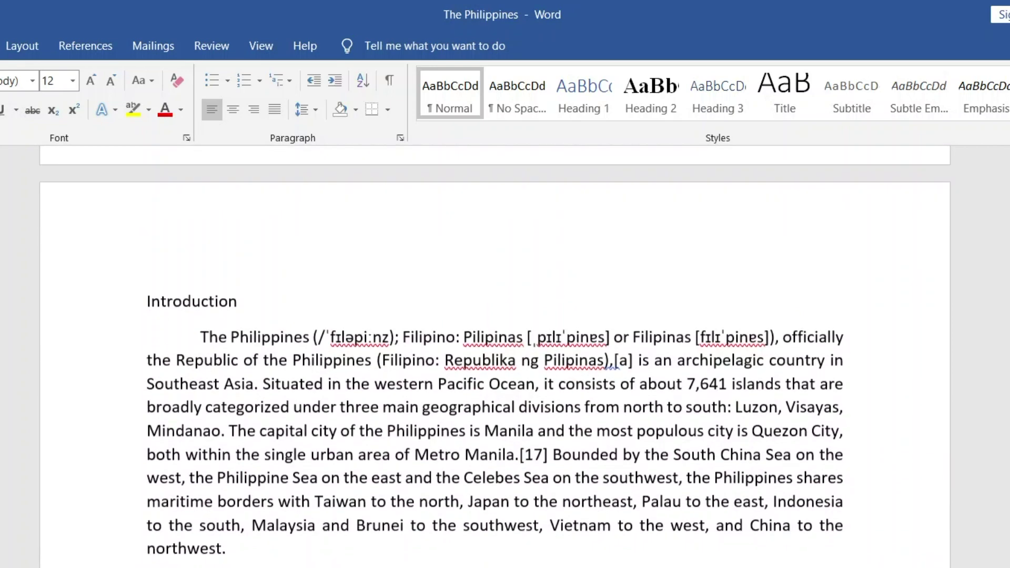
scroll(494, 358, down, 5)
scroll(424, 386, down, 5)
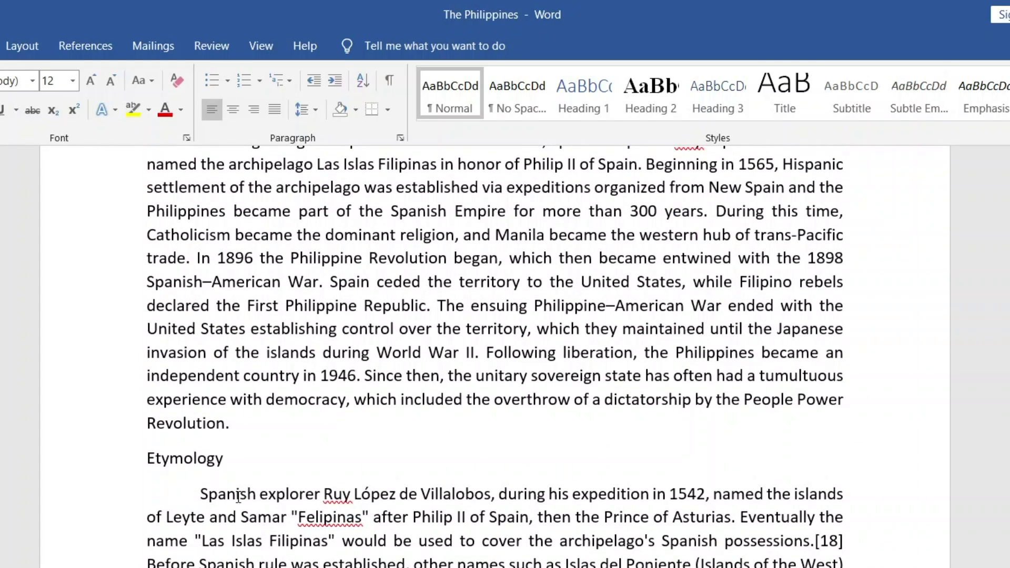
Step: Copy the Etymology heading and bring up Paste Options on the line below Introduction
drag(226, 467, 152, 462)
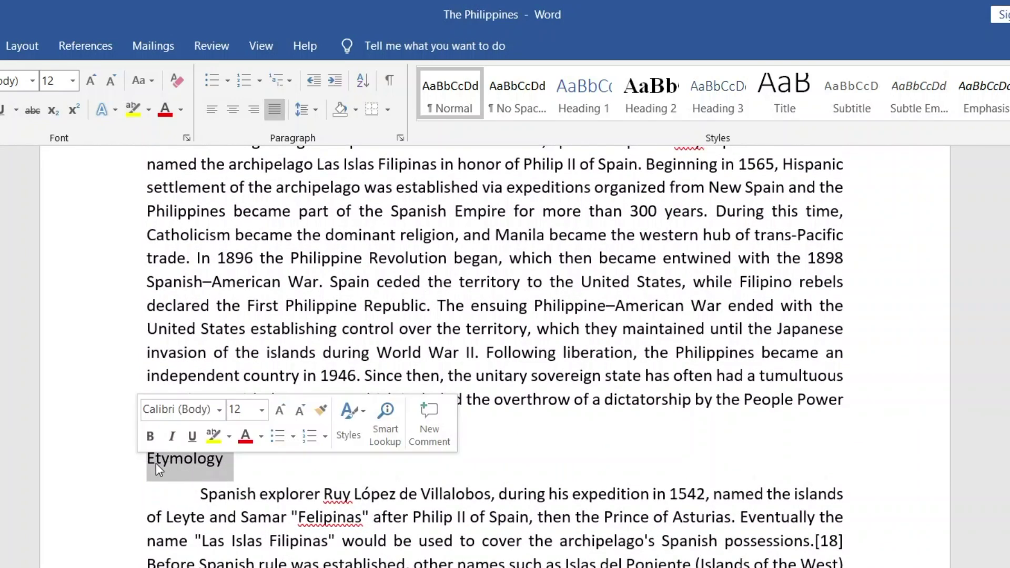
right_click(161, 462)
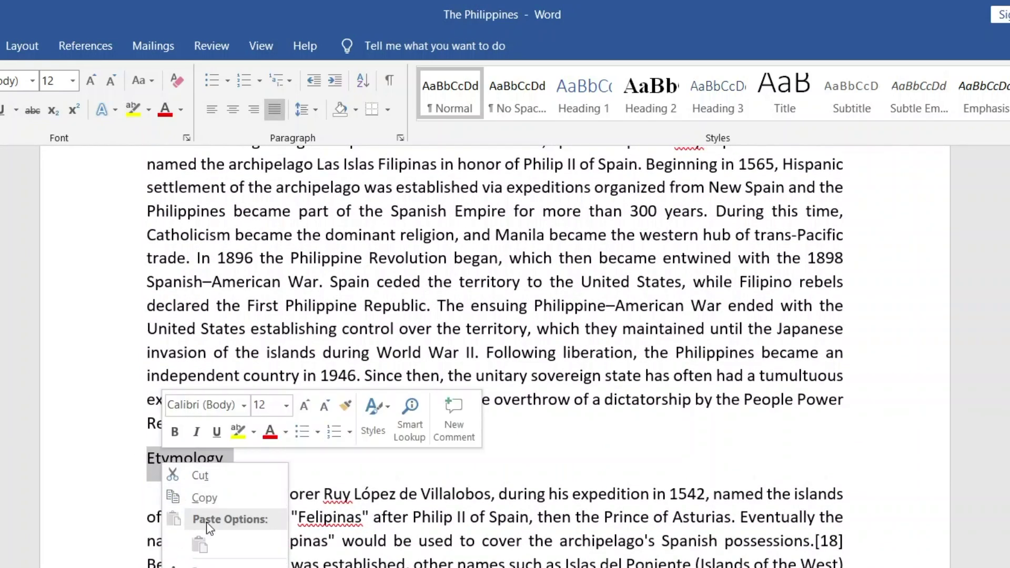
click(223, 499)
scroll(242, 521, up, 10)
scroll(243, 521, up, 5)
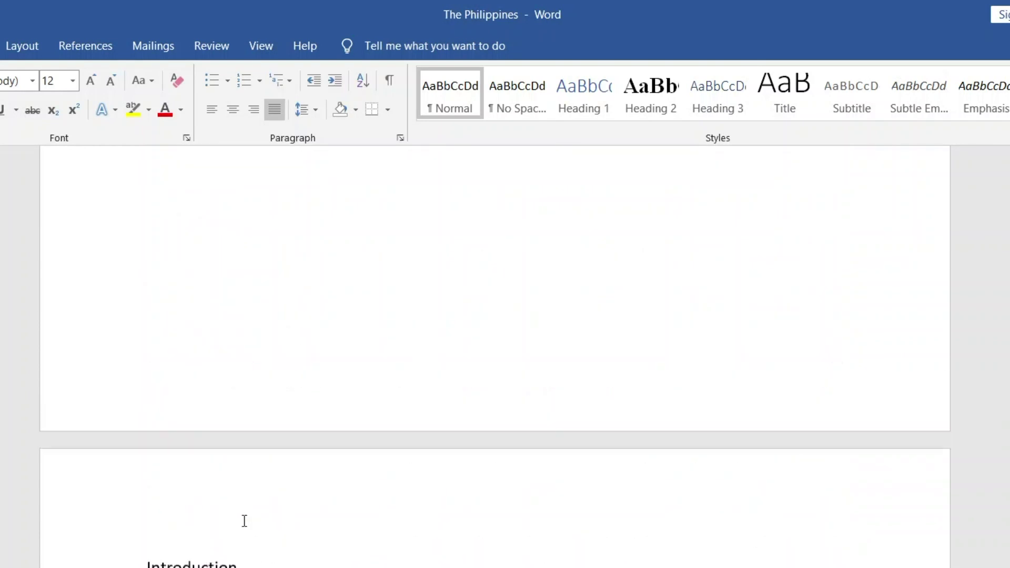
scroll(243, 520, up, 5)
click(183, 325)
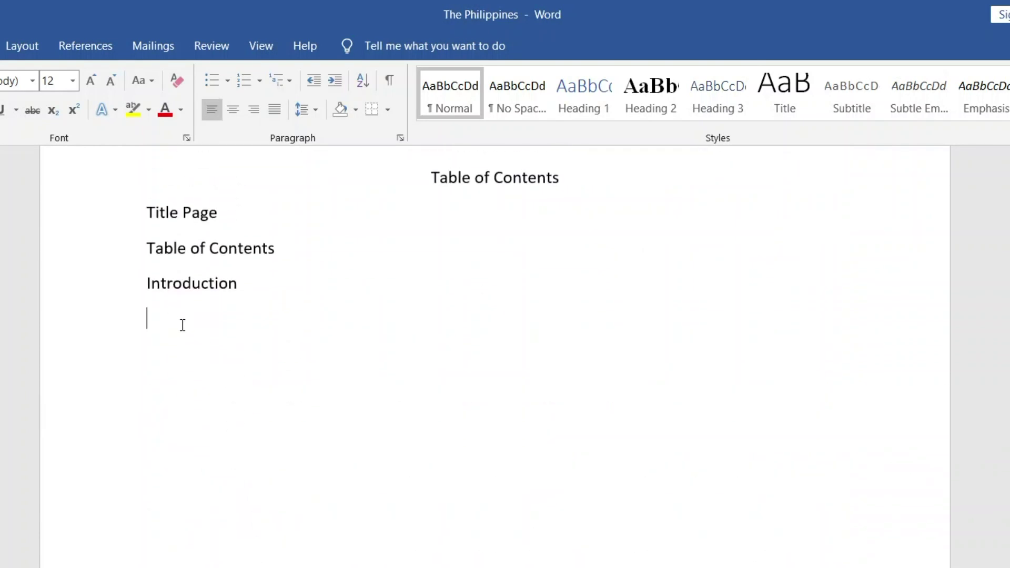
right_click(166, 318)
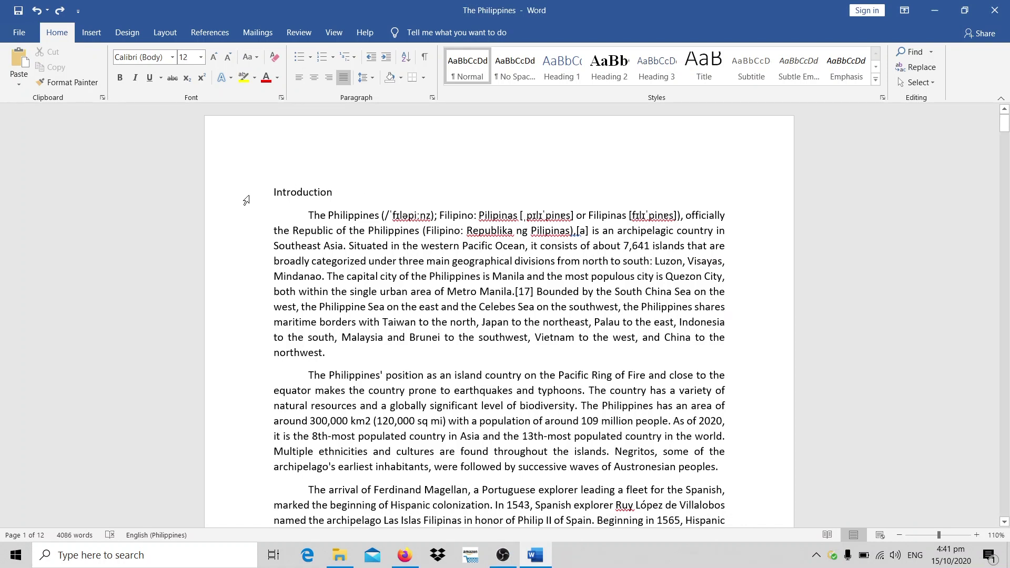
Step: Select the Introduction heading line on the Introduction page
drag(269, 194, 339, 194)
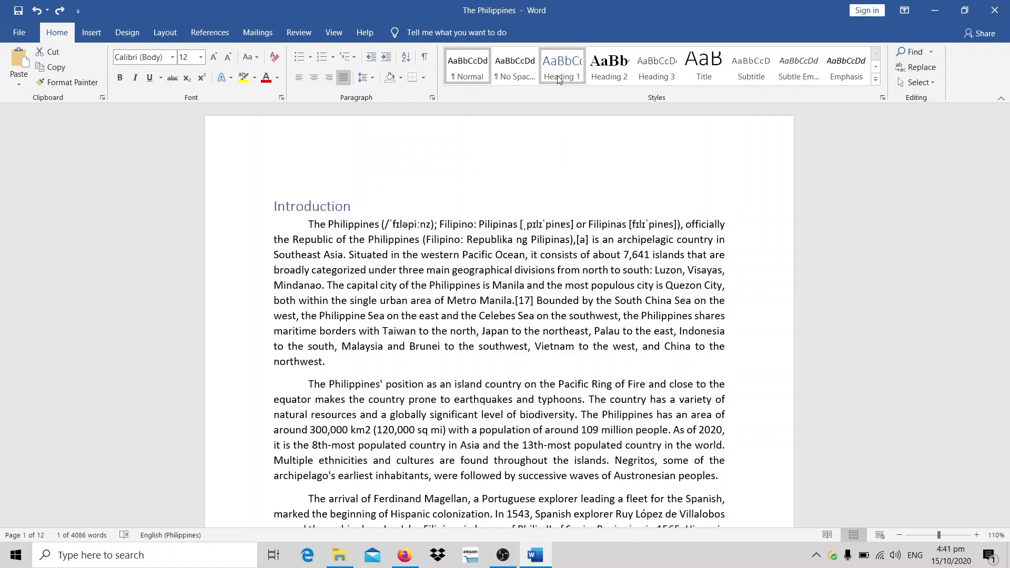
click(557, 74)
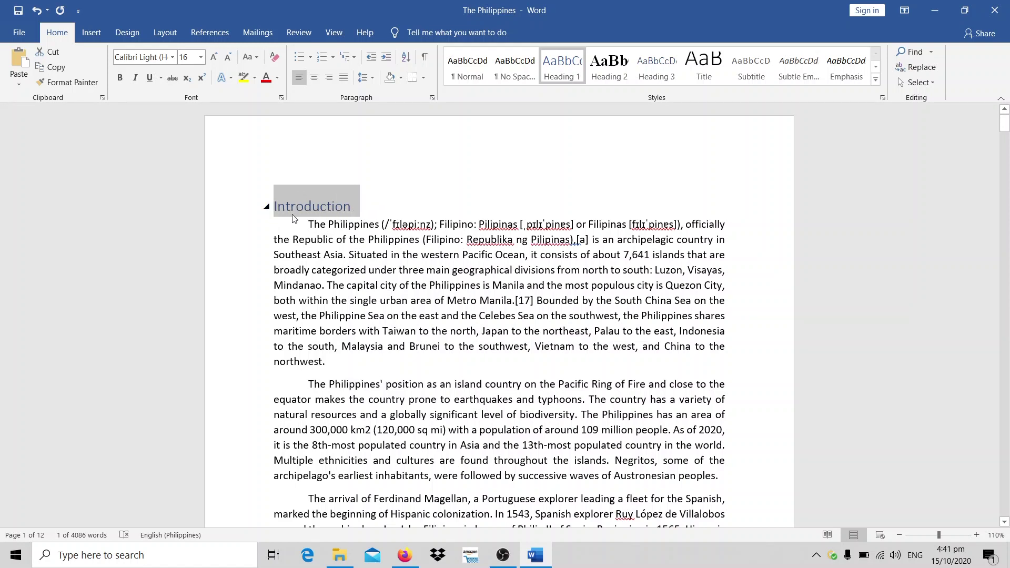
key(ctrl+z)
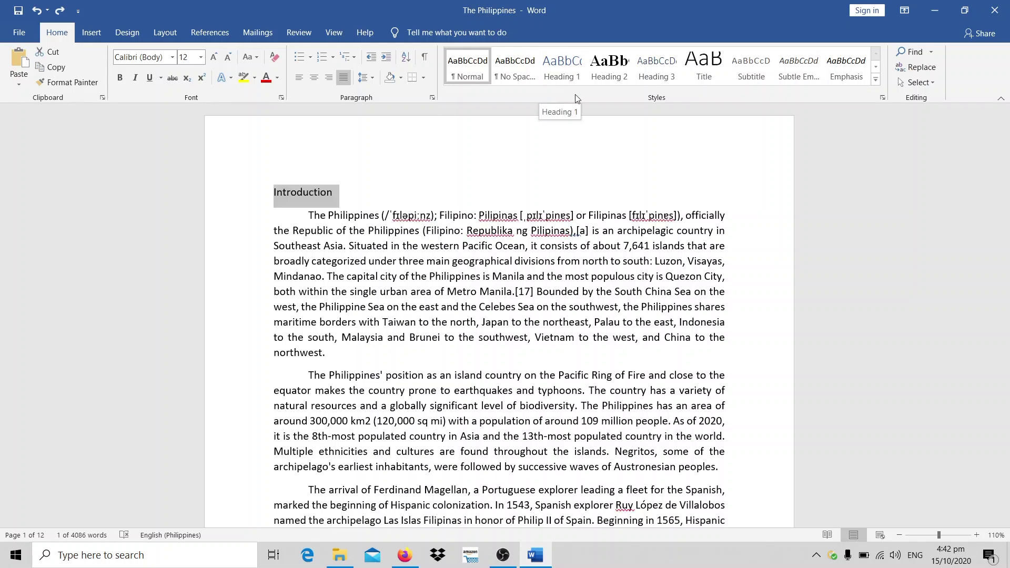
Step: Modify Heading 1 to bold 14 pt Calibri (Body) in Automatic colour
right_click(561, 66)
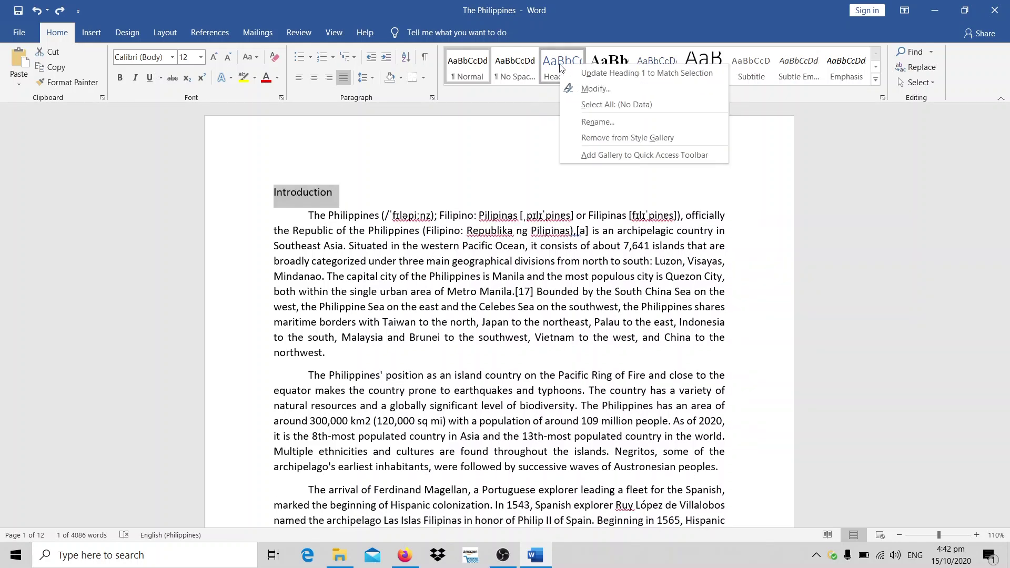
click(589, 90)
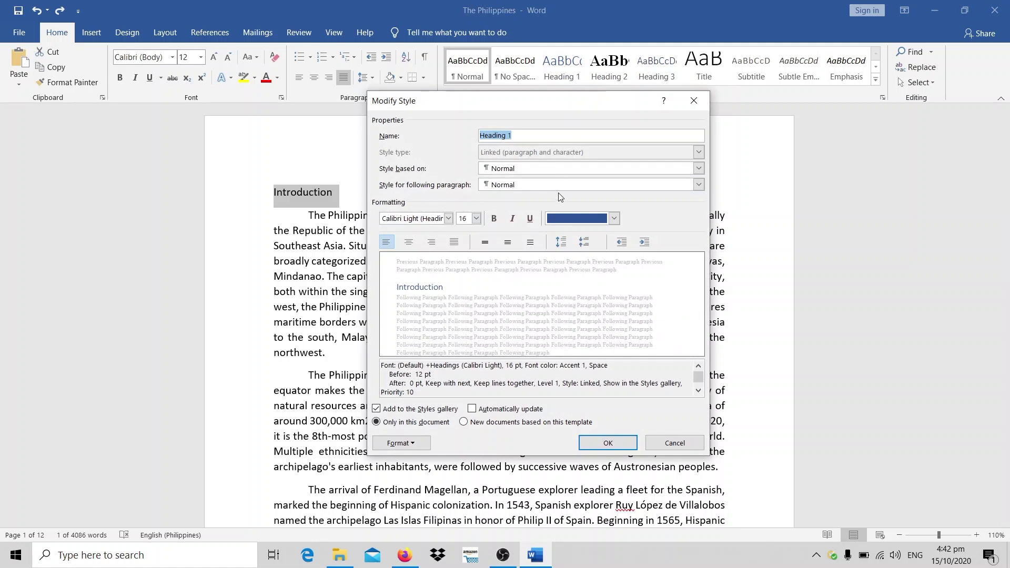
click(613, 218)
click(600, 235)
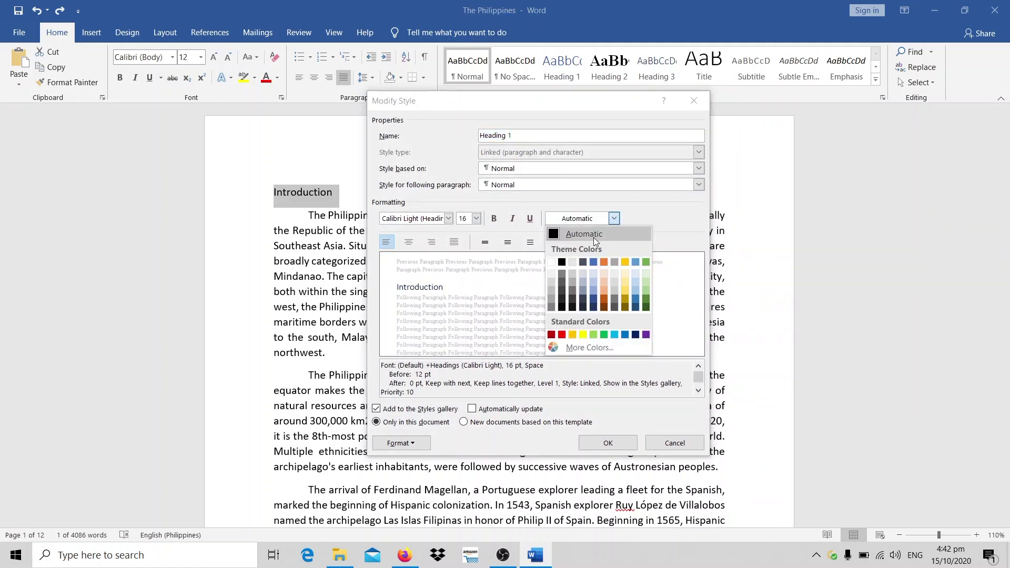
click(477, 219)
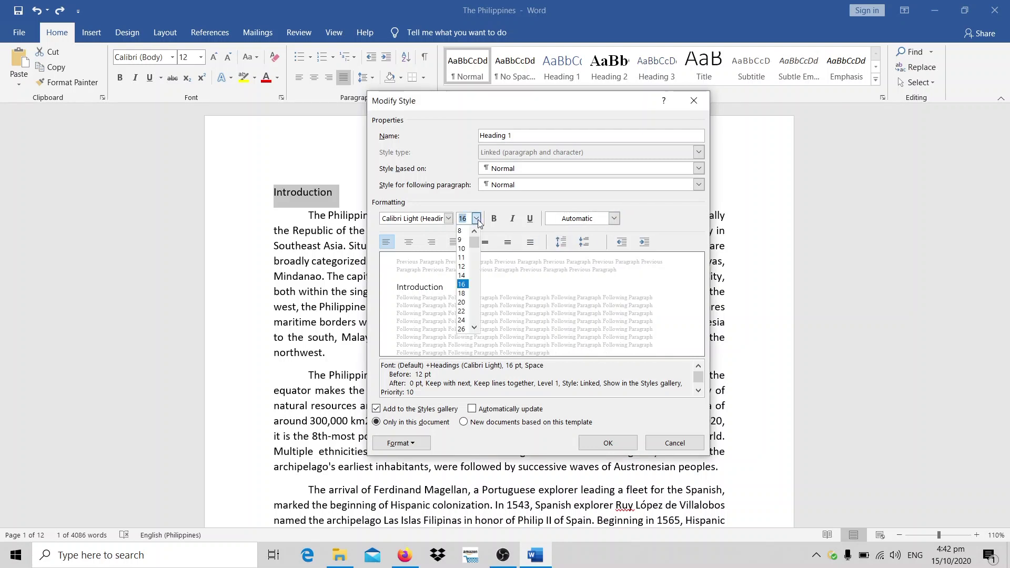
click(462, 276)
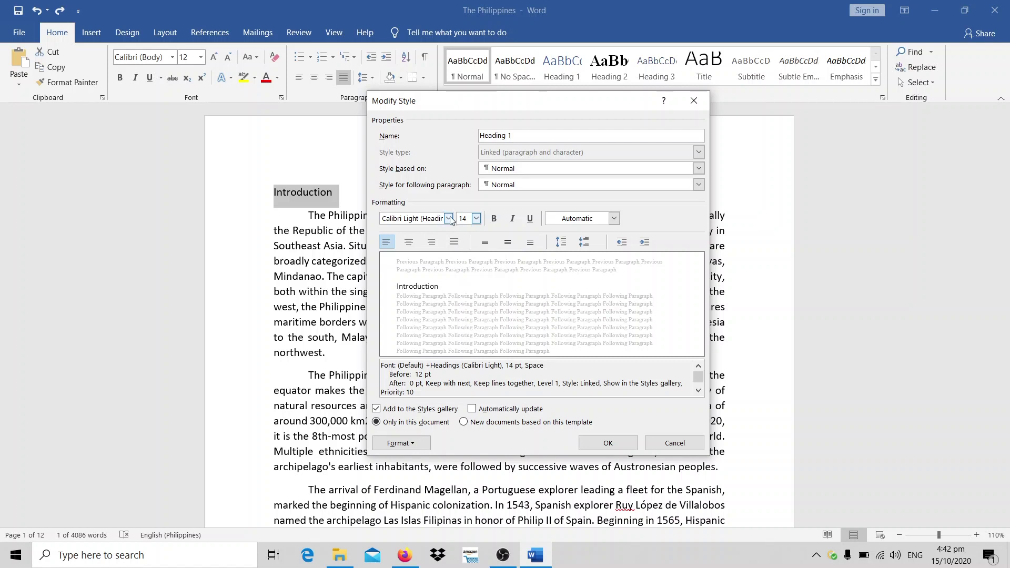
click(449, 218)
click(427, 248)
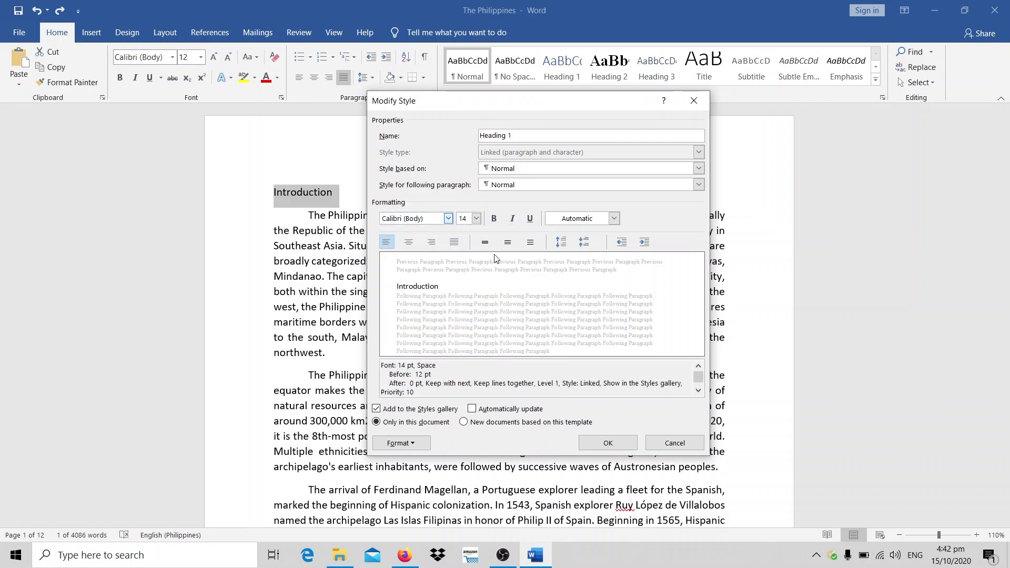
click(494, 220)
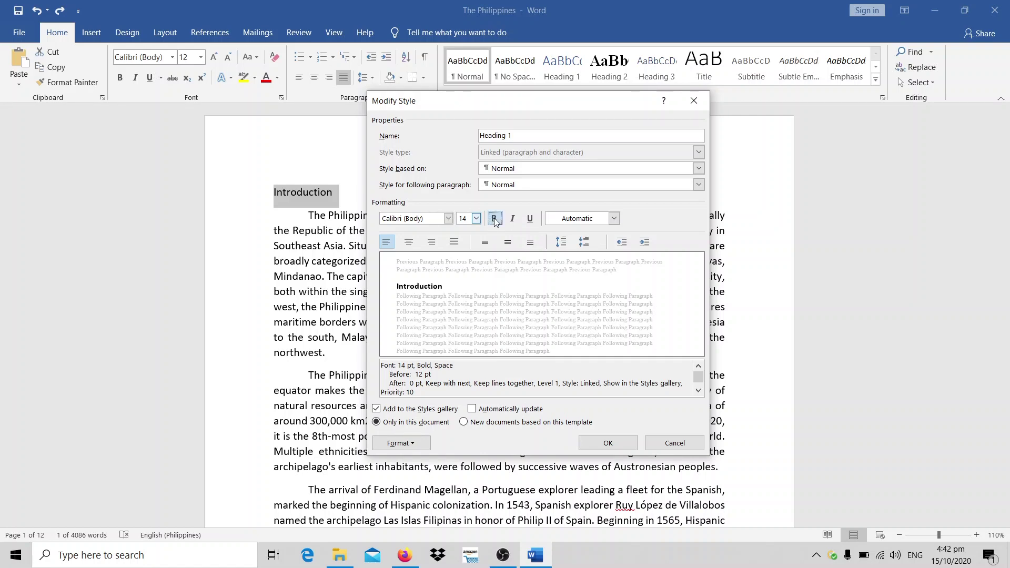
click(601, 445)
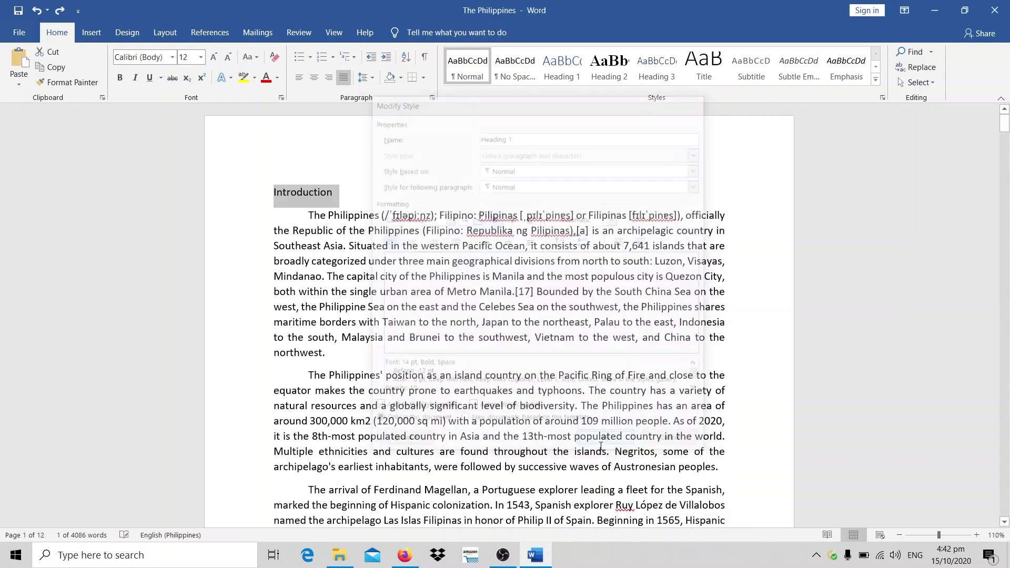
click(326, 199)
Step: Apply Heading 1 to Introduction and add a blank line before its first paragraph
click(244, 199)
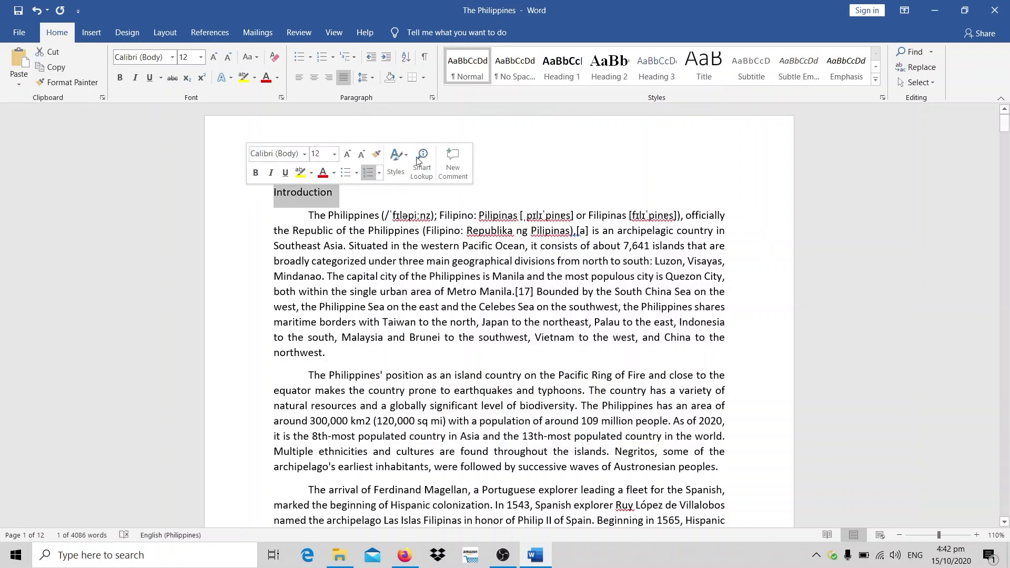
click(558, 77)
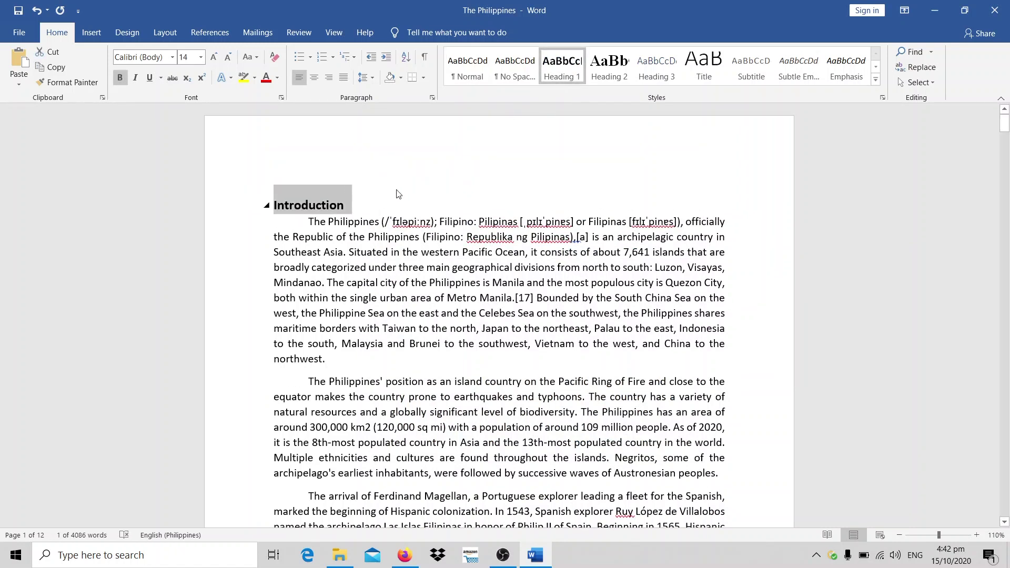
click(364, 196)
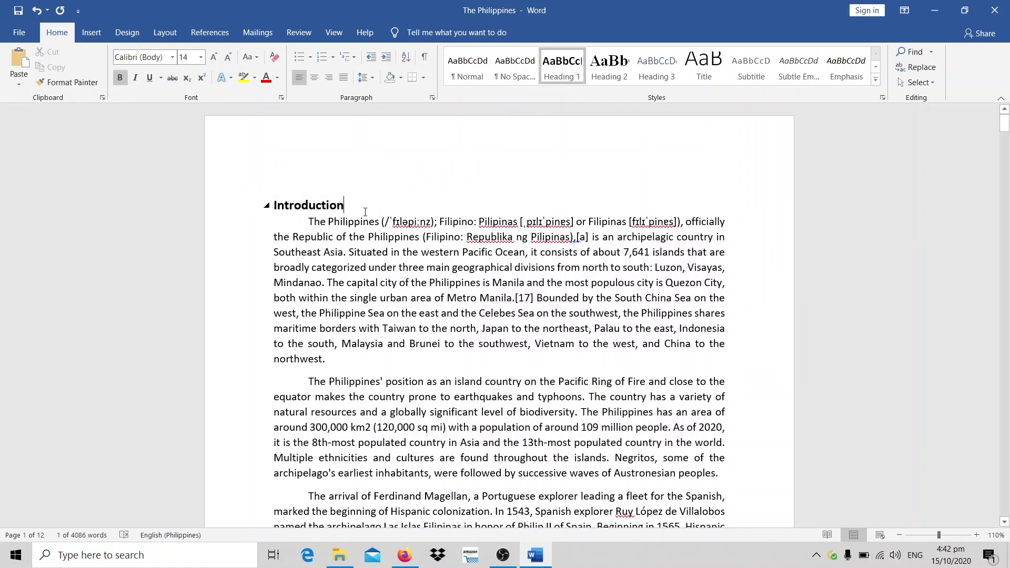
click(309, 221)
key(Return)
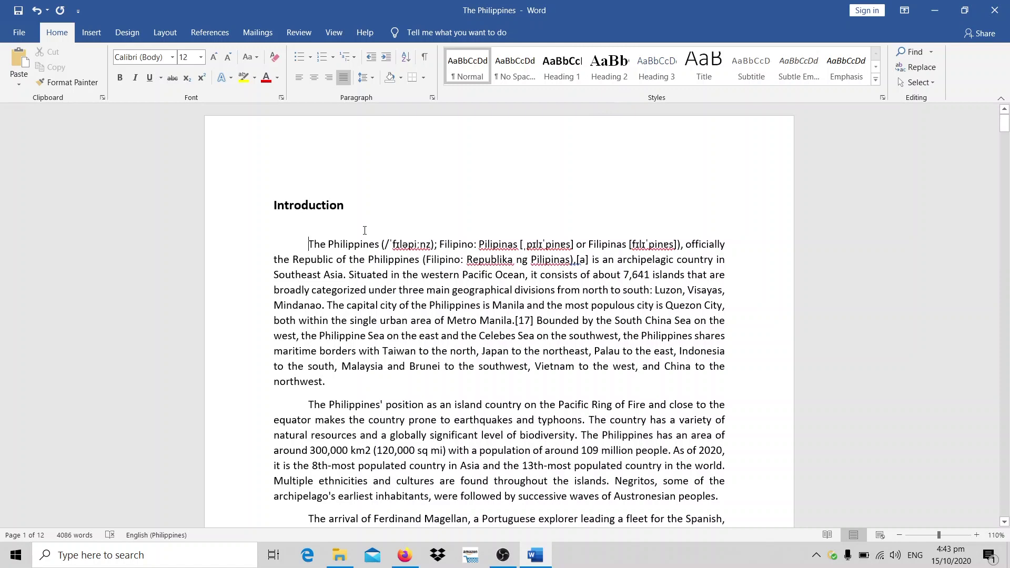
Step: Apply Heading 1 to the Etymology heading
scroll(364, 230, down, 3)
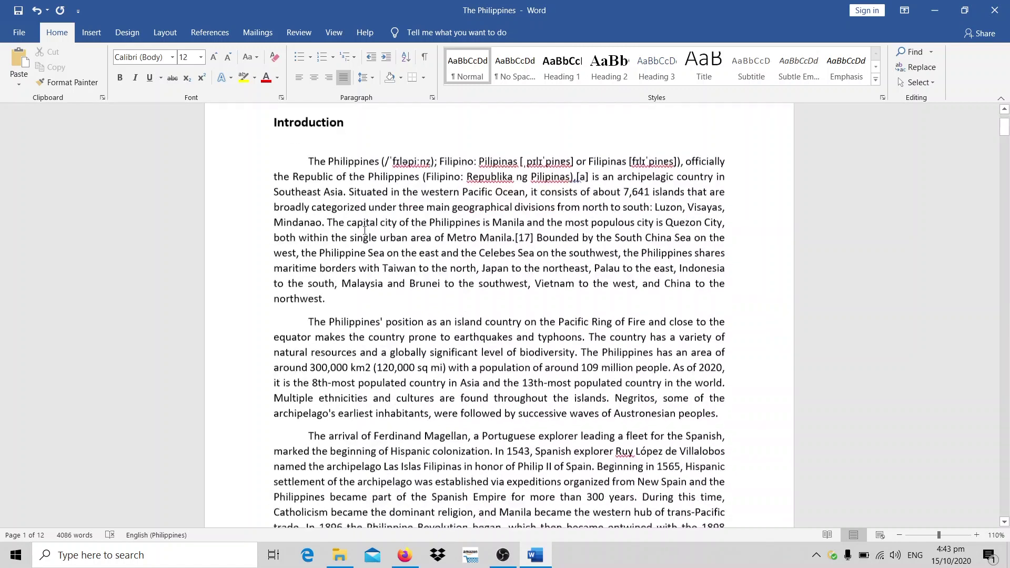
scroll(342, 227, up, 3)
scroll(328, 226, down, 7)
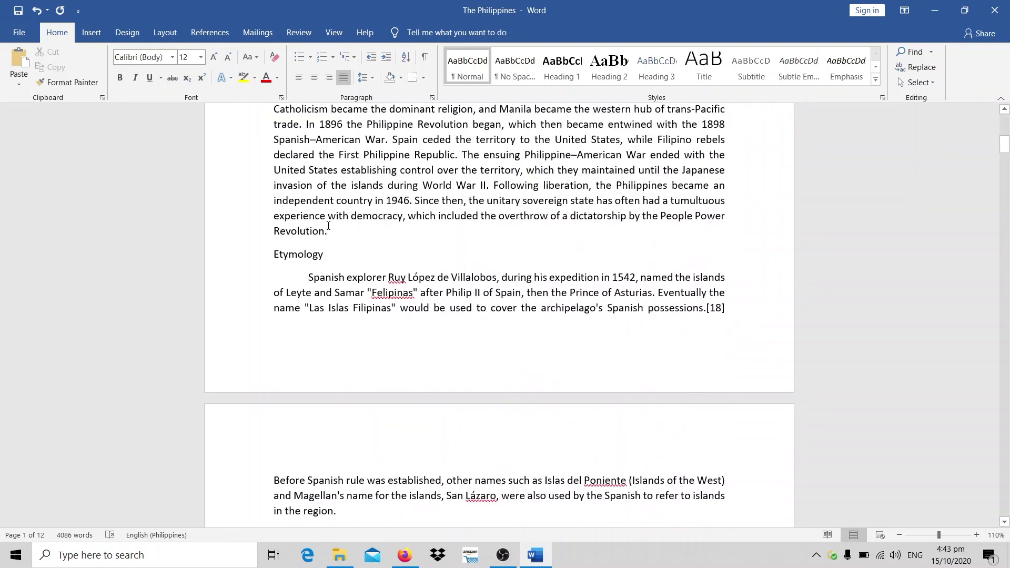
scroll(327, 224, down, 2)
scroll(294, 223, up, 2)
click(247, 231)
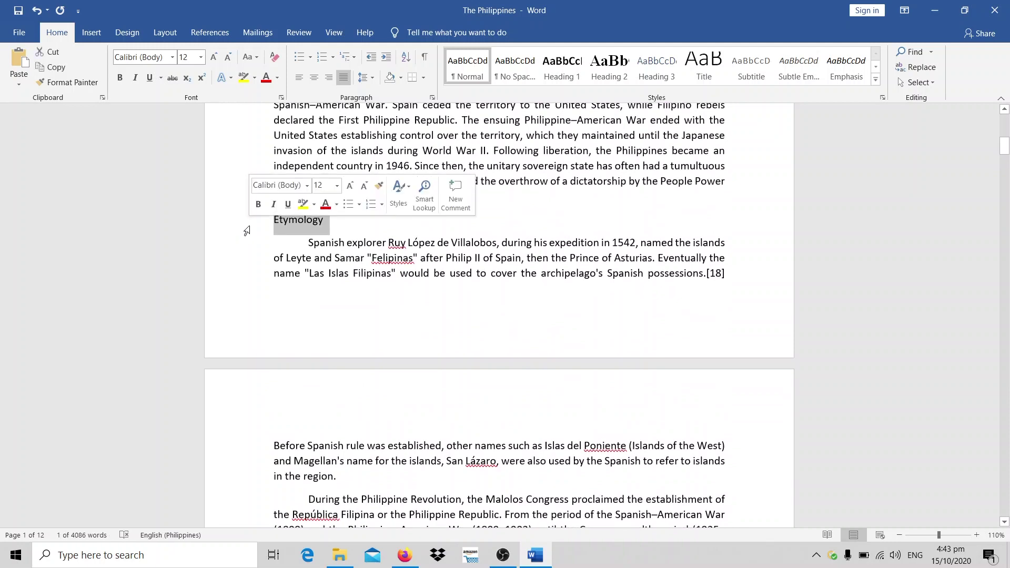
click(563, 76)
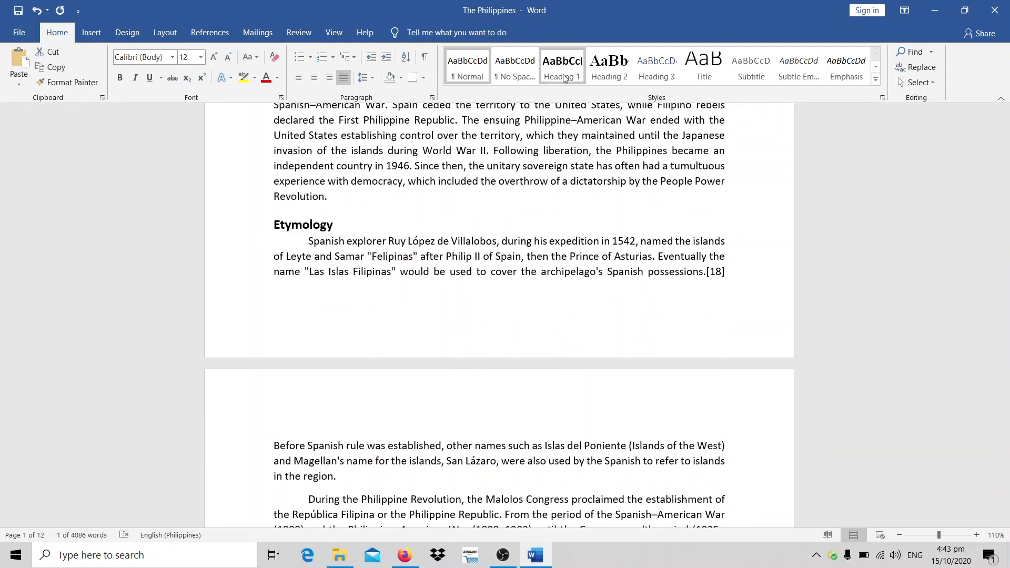
click(343, 241)
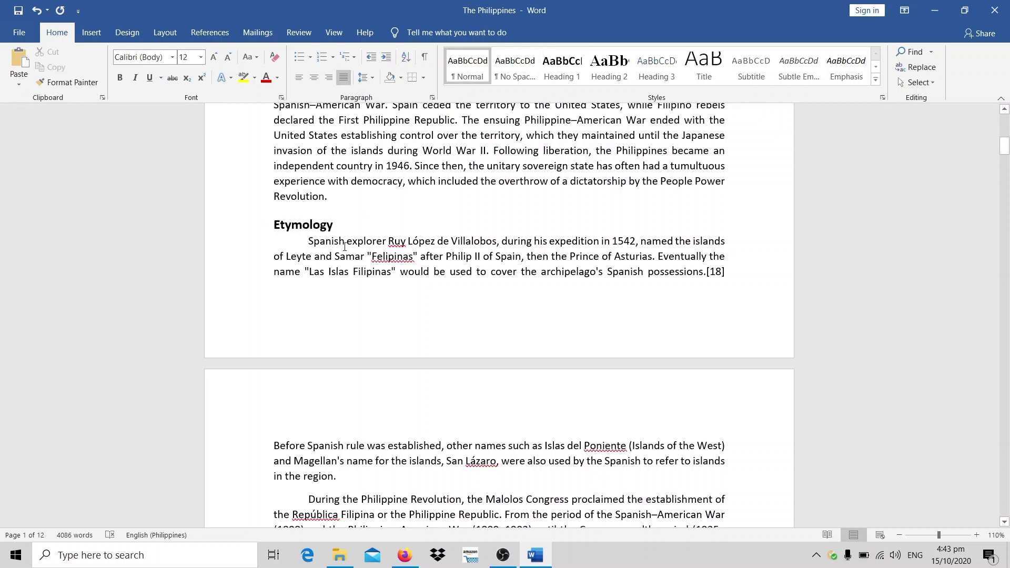
scroll(353, 320, down, 3)
Step: Apply Heading 1 to the History heading
scroll(359, 319, down, 5)
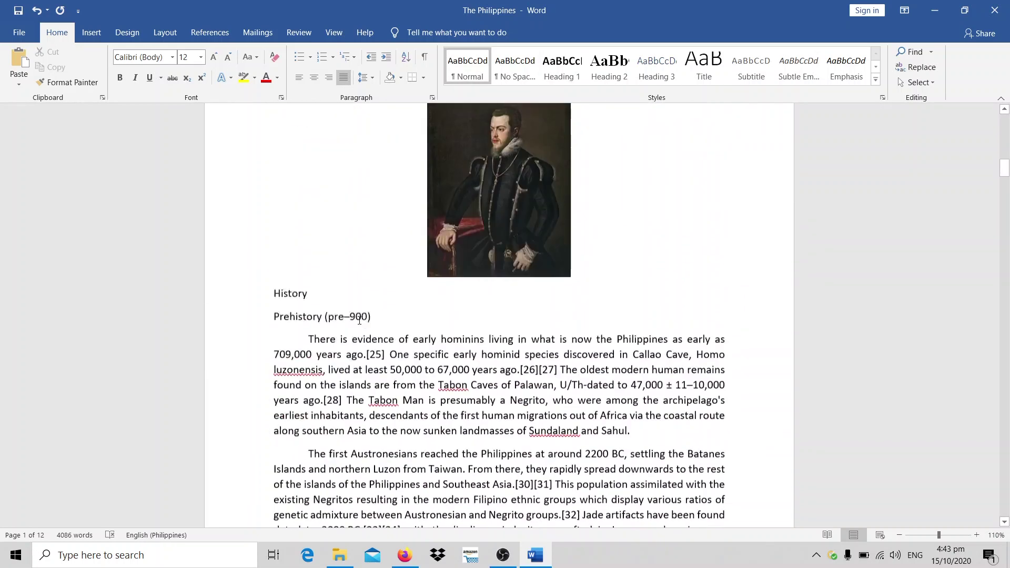
scroll(359, 319, down, 1)
click(247, 252)
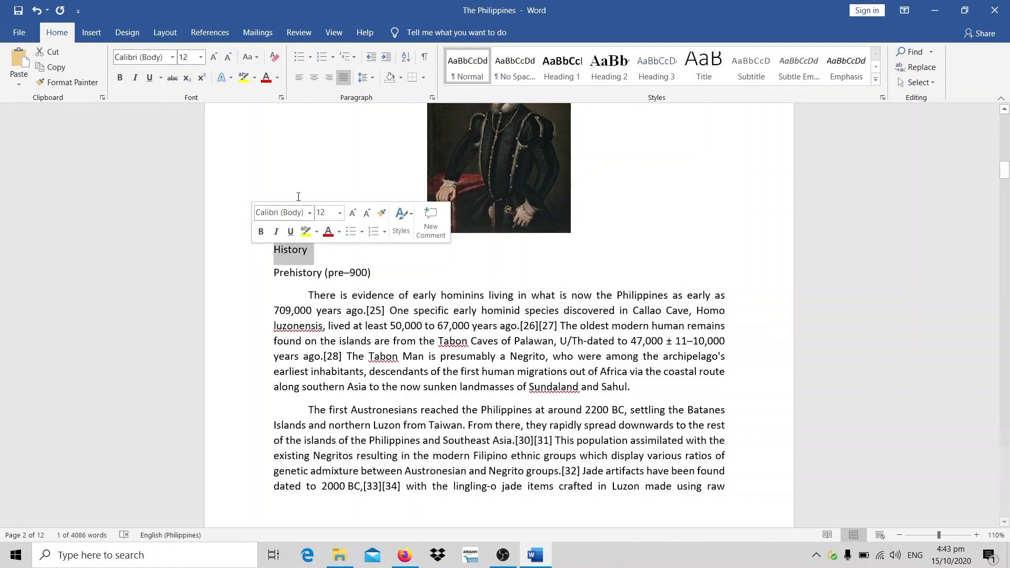
click(577, 71)
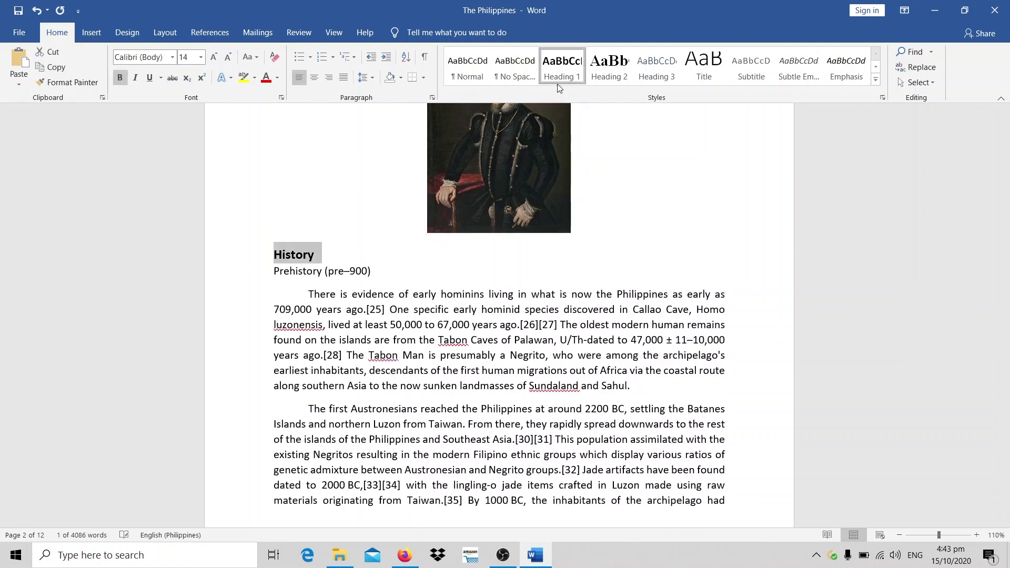
Step: Insert a blank line above Prehistory (pre–900) and style it Heading 2
click(275, 271)
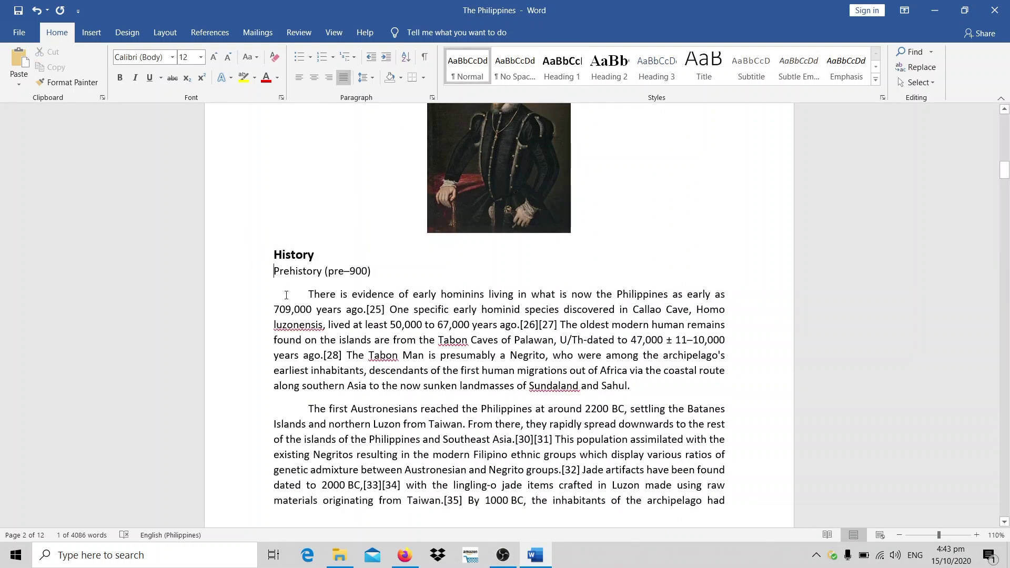
key(Return)
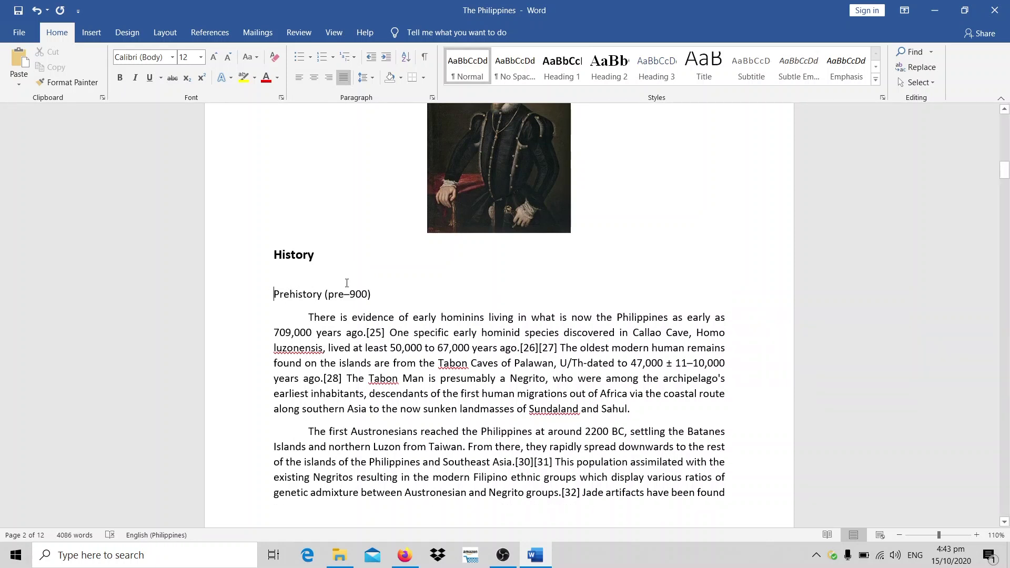
click(613, 74)
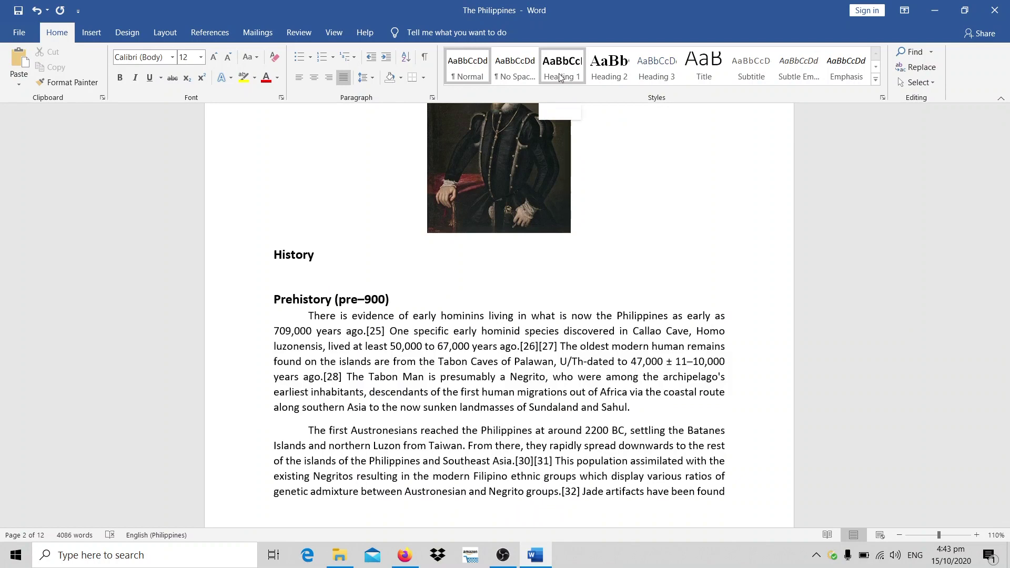
Step: Modify Heading 2 to 12 pt Calibri (Body), not bold, in Automatic colour
right_click(609, 69)
click(629, 91)
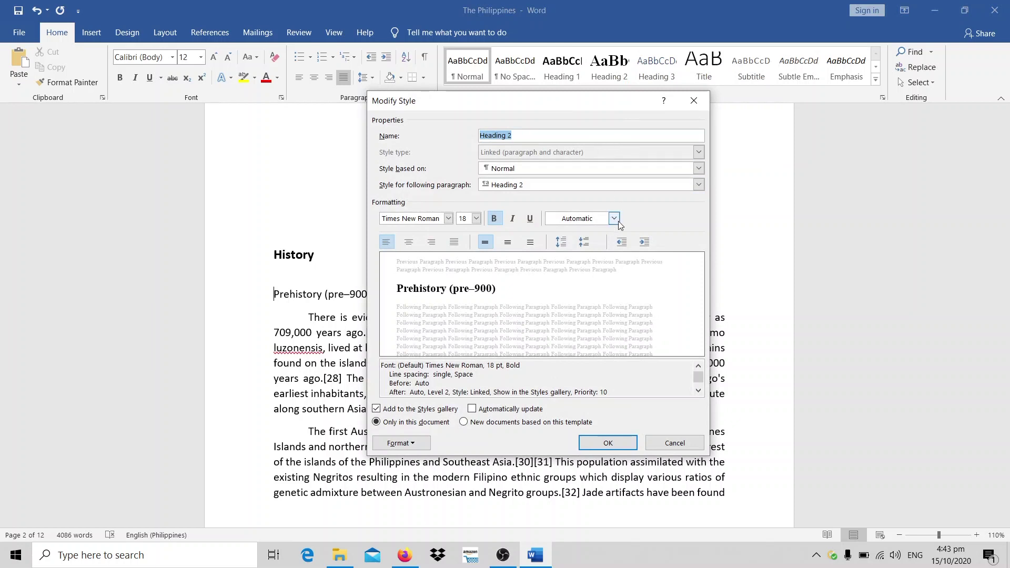
click(613, 218)
click(563, 232)
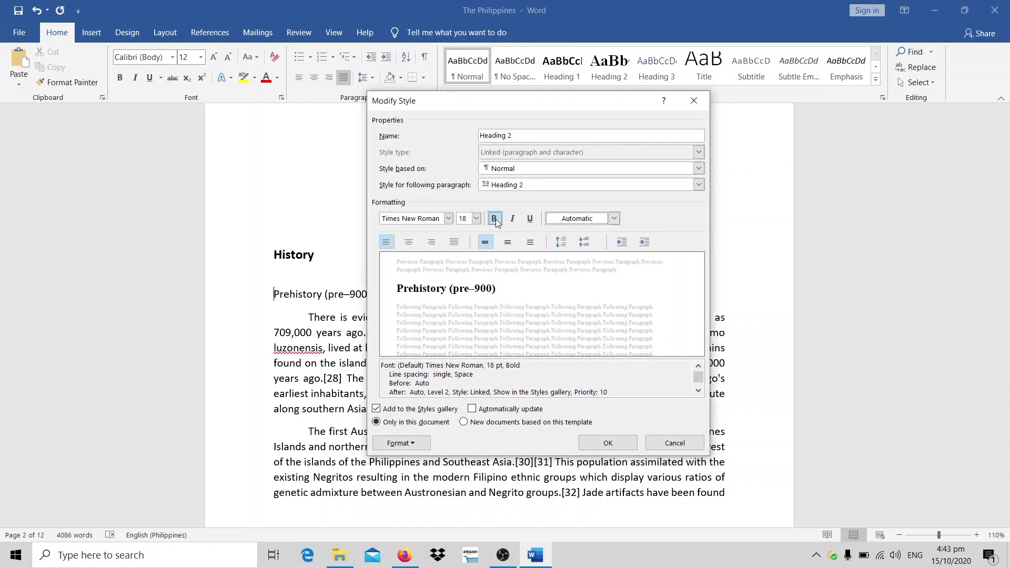
click(494, 219)
click(476, 219)
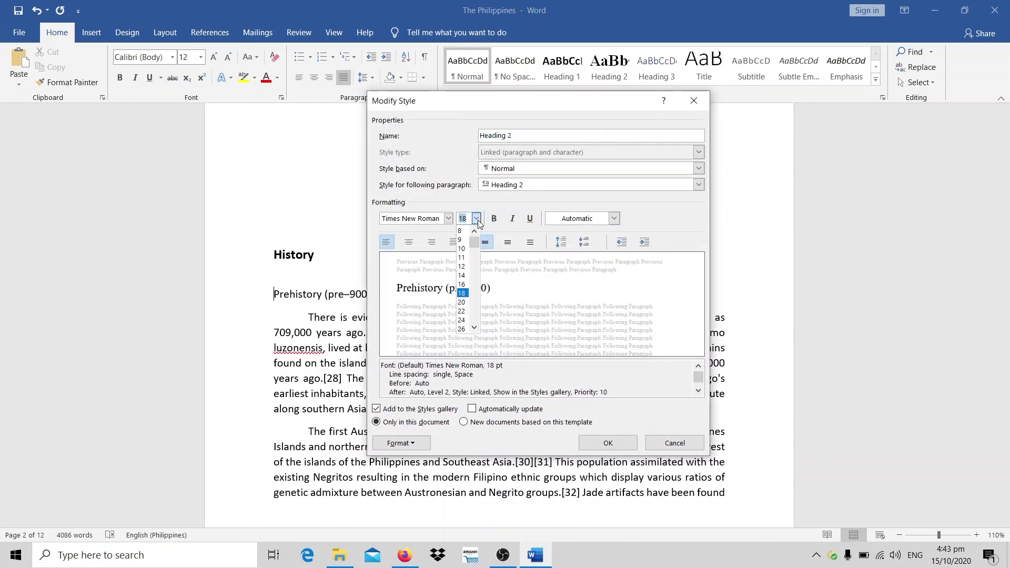
click(461, 266)
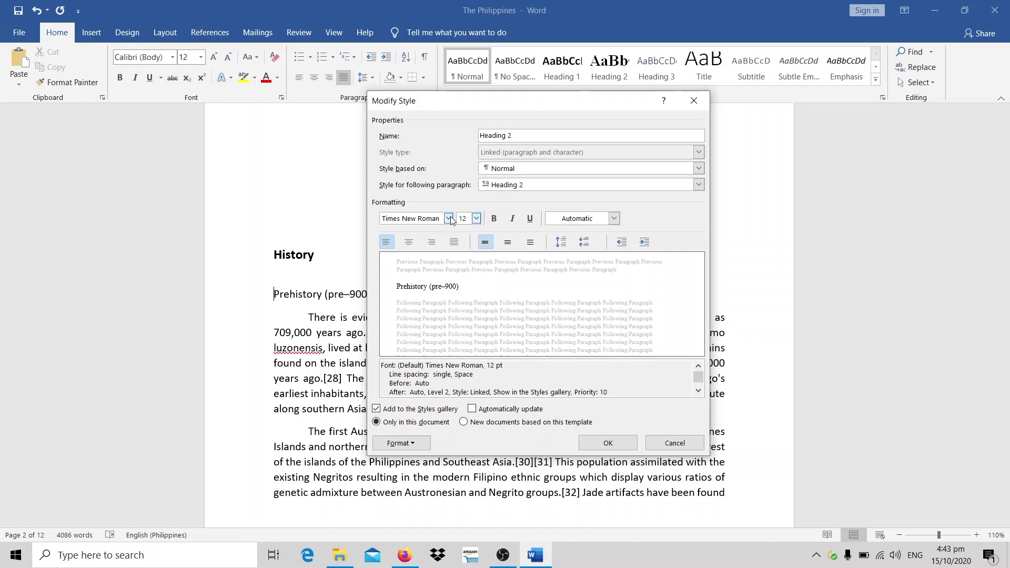
click(448, 218)
click(427, 250)
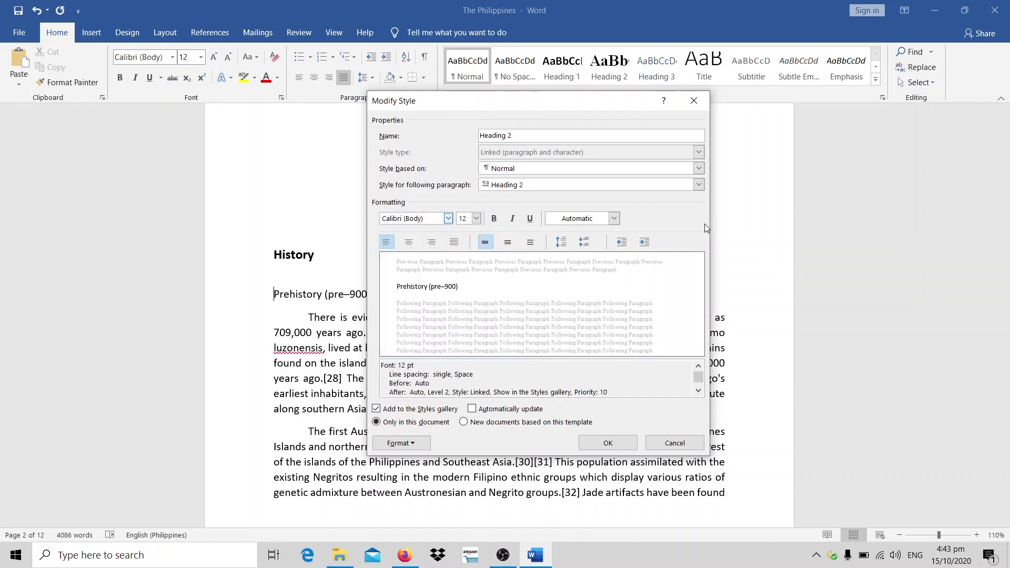
click(607, 443)
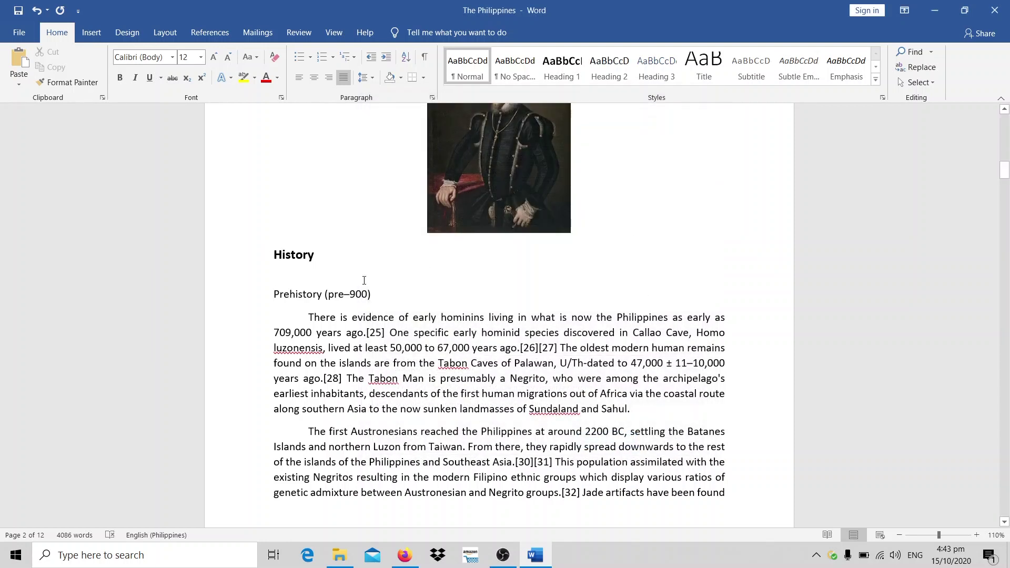
Step: Apply Heading 2 to Prehistory (pre–900), Early states and Colonial rule
click(248, 301)
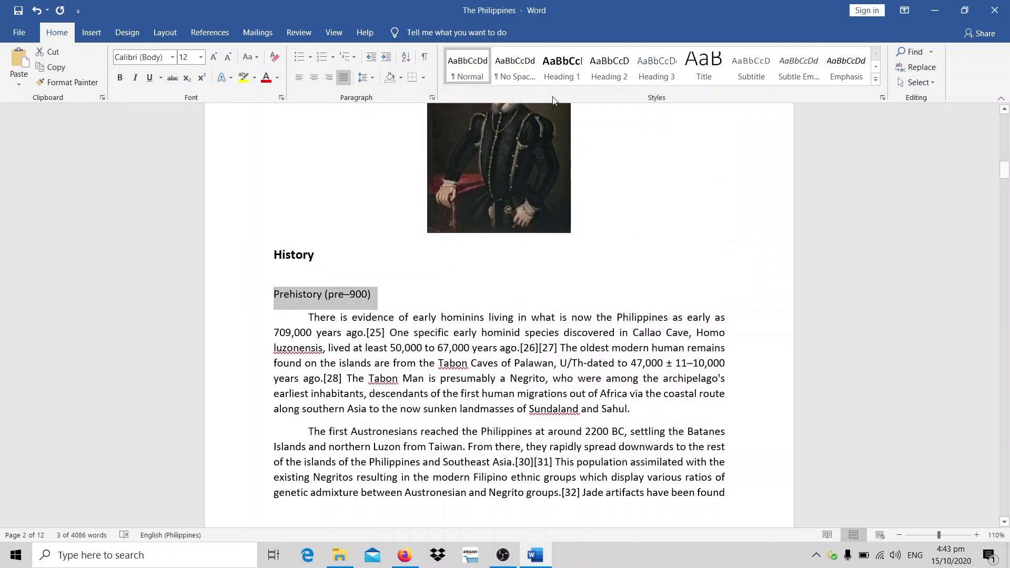
click(610, 69)
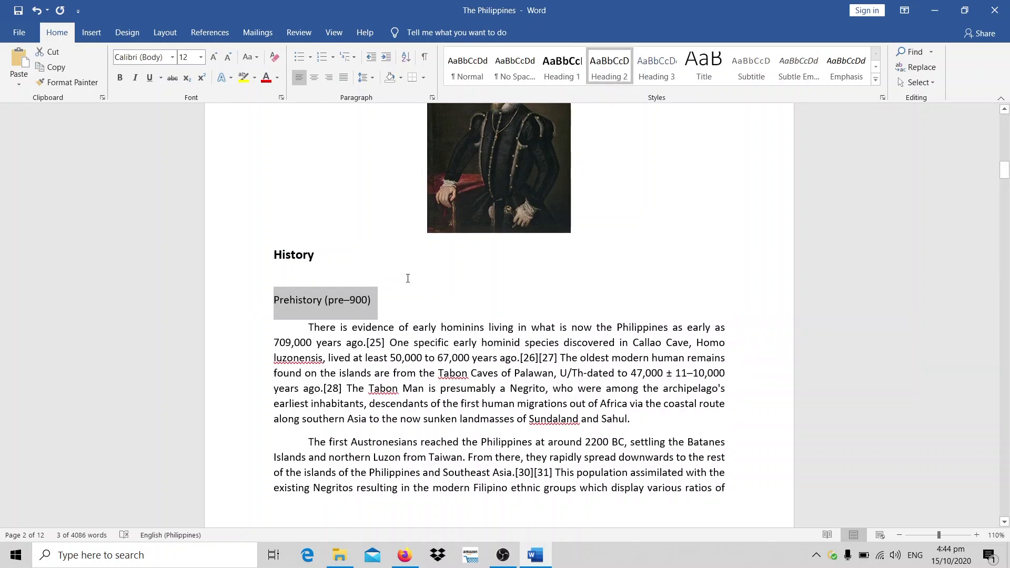
click(407, 277)
scroll(401, 305, down, 3)
scroll(401, 308, down, 5)
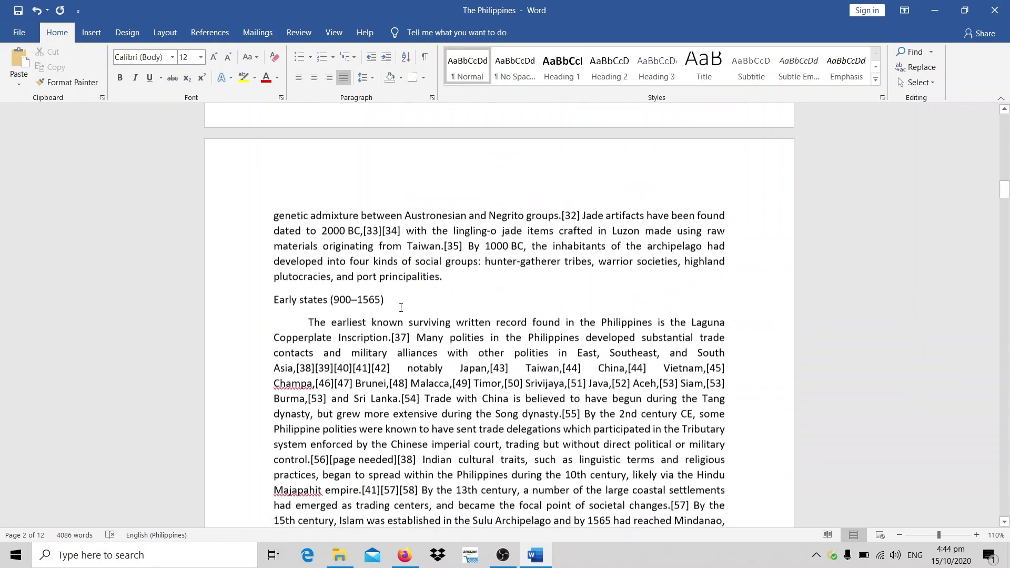
click(261, 301)
click(610, 70)
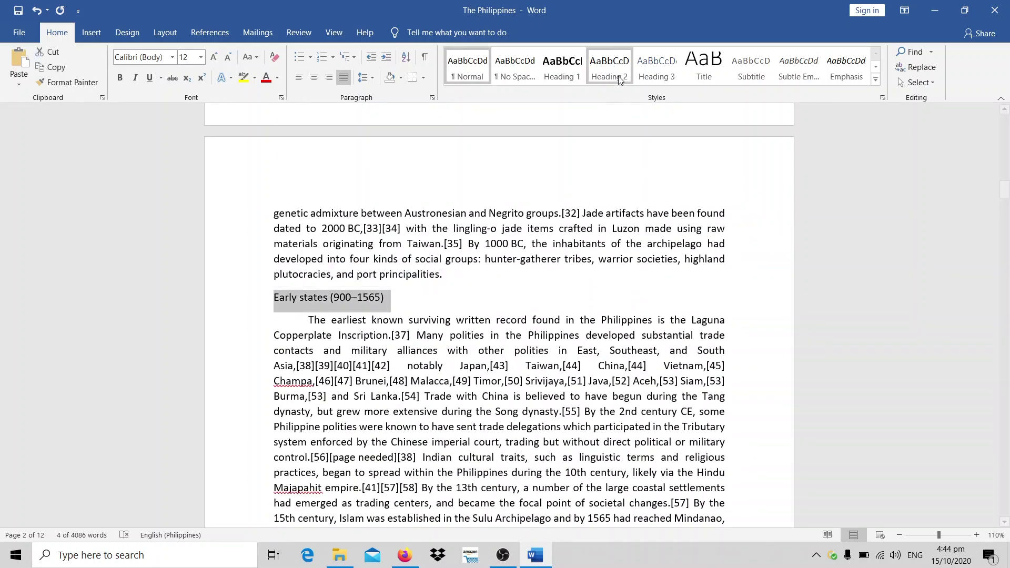
scroll(488, 342, down, 3)
scroll(488, 342, down, 6)
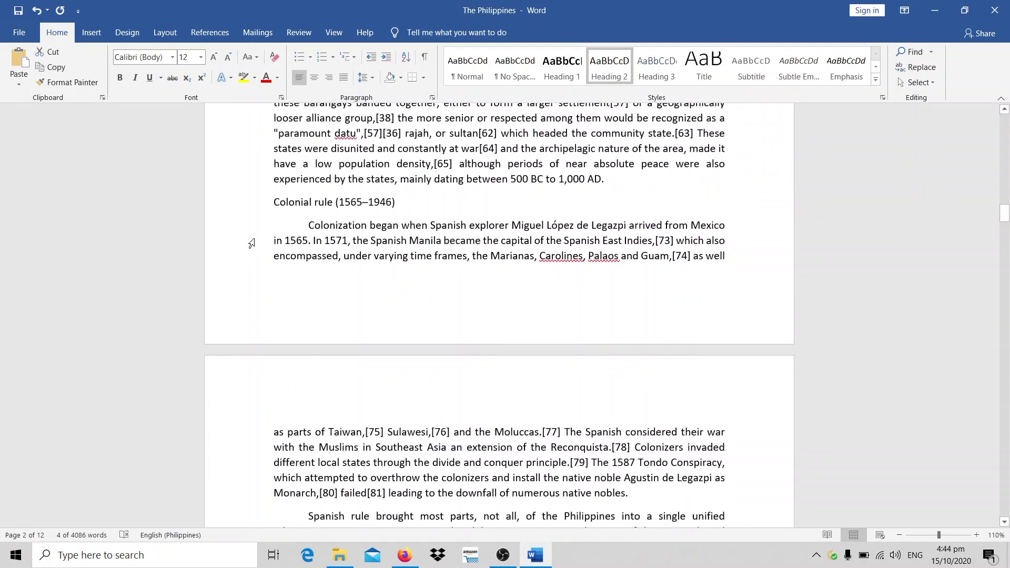
click(261, 206)
click(610, 69)
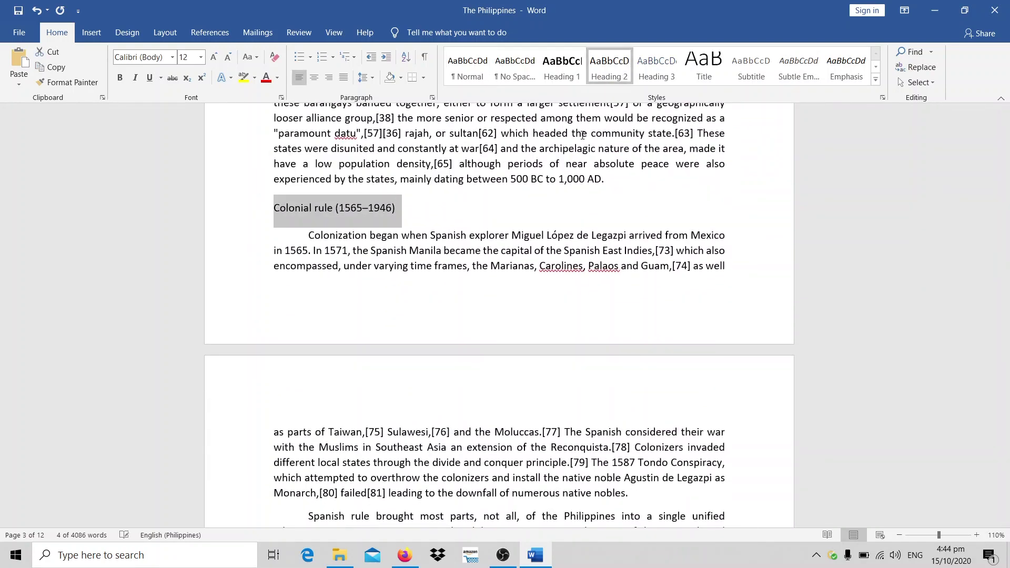
Step: Apply Heading 2 to Contemporary history, undoing a mistaken heading level along the way
scroll(377, 275, down, 2)
scroll(378, 275, down, 4)
scroll(377, 275, down, 3)
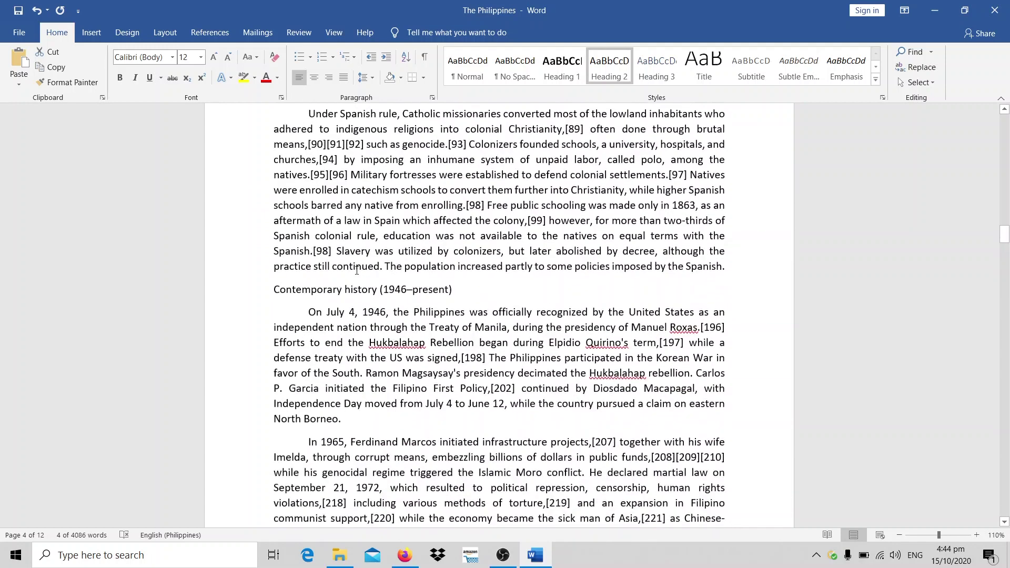
click(246, 293)
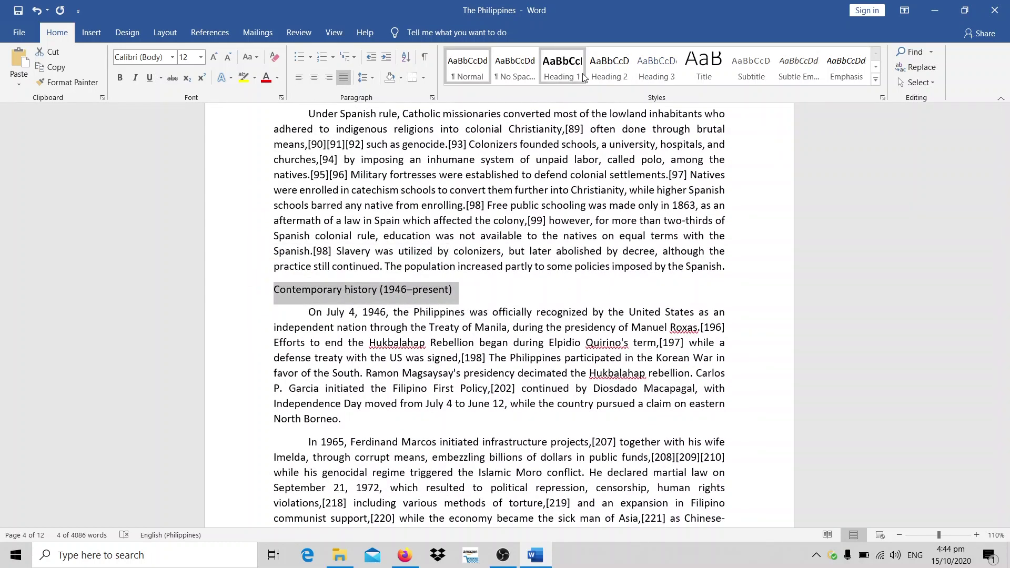
click(610, 69)
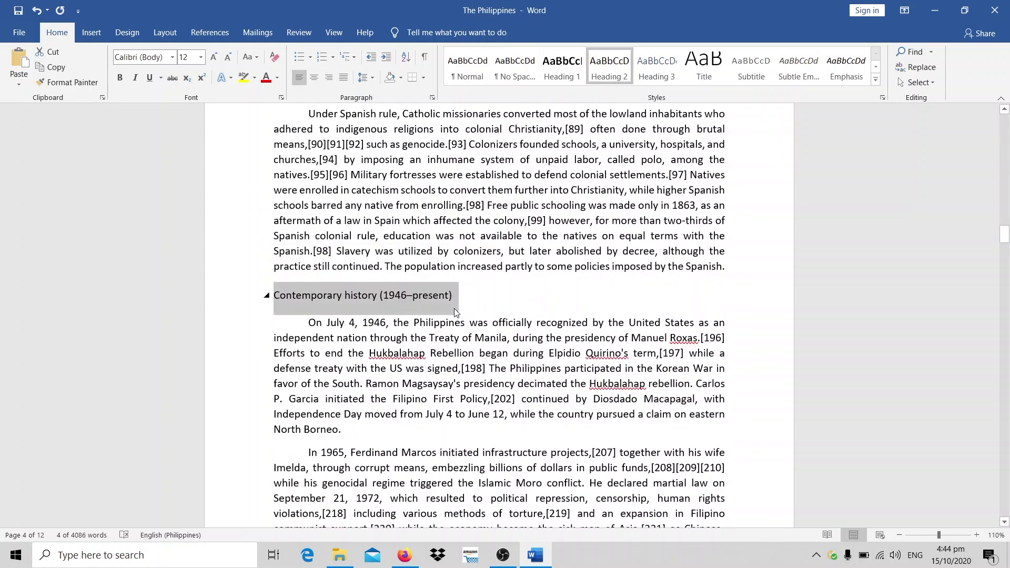
click(471, 298)
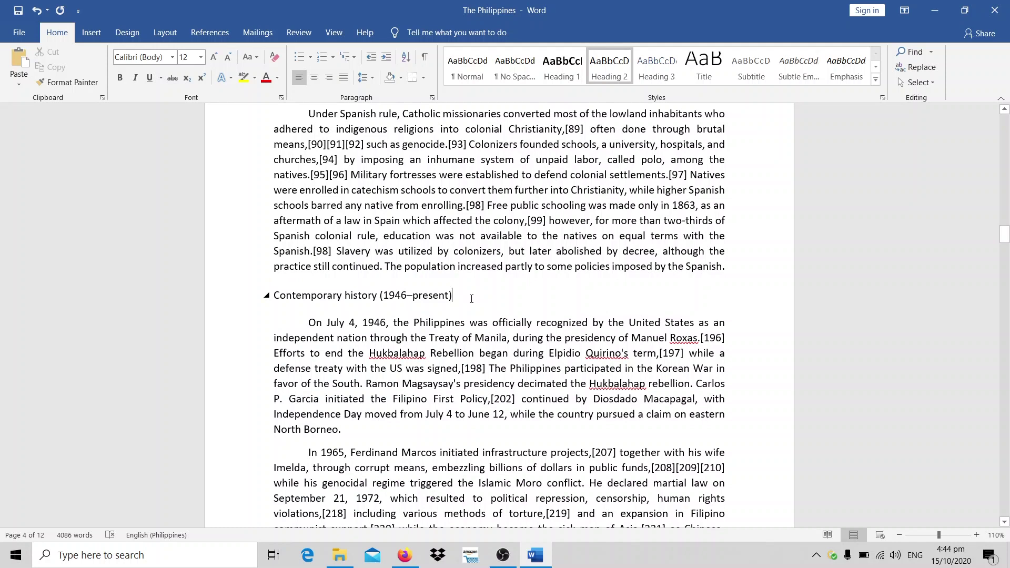
key(ctrl+z)
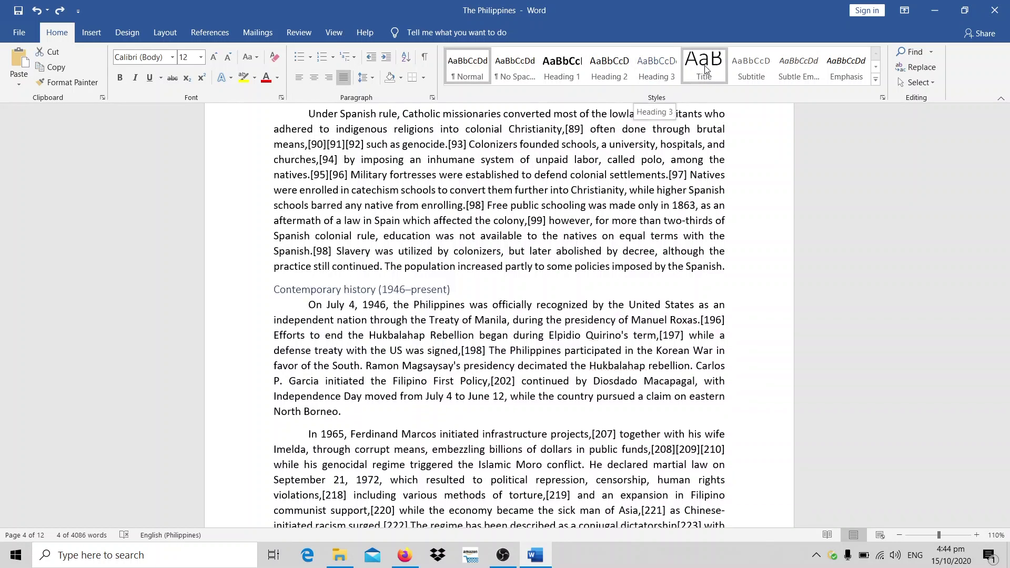
click(656, 66)
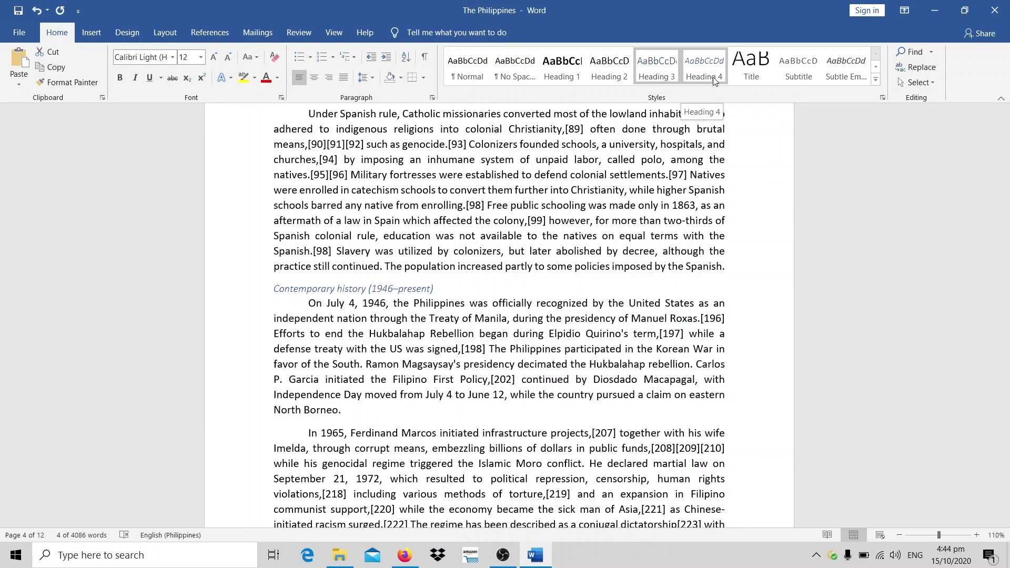
key(ctrl+z)
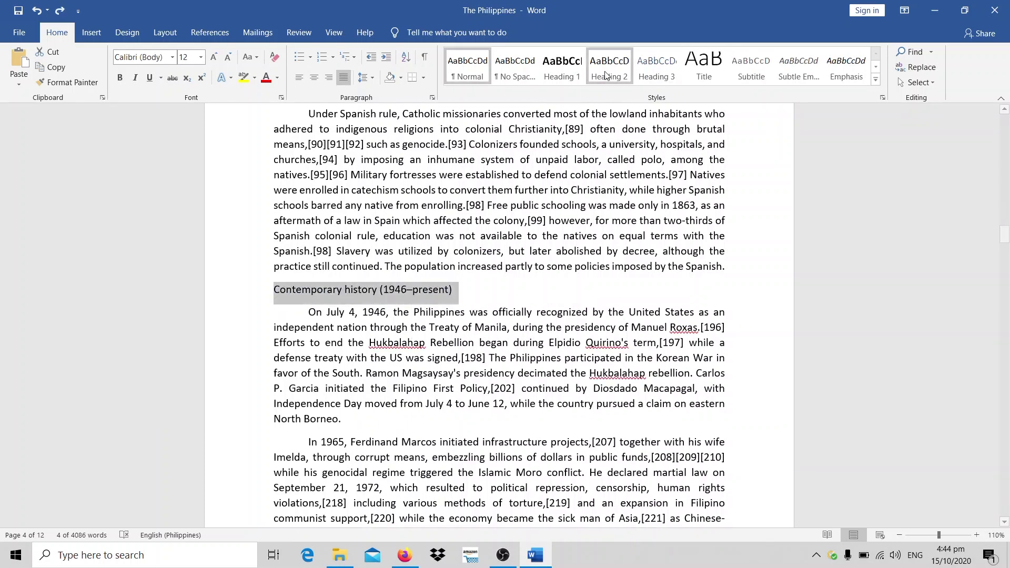
click(610, 72)
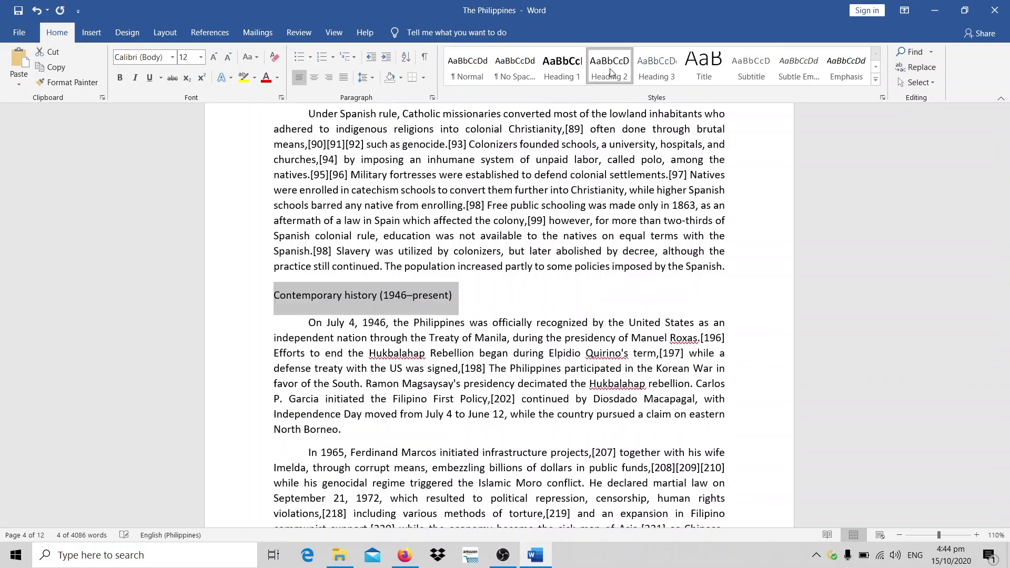
Step: Select the Geography and environment heading line further down
scroll(472, 318, down, 3)
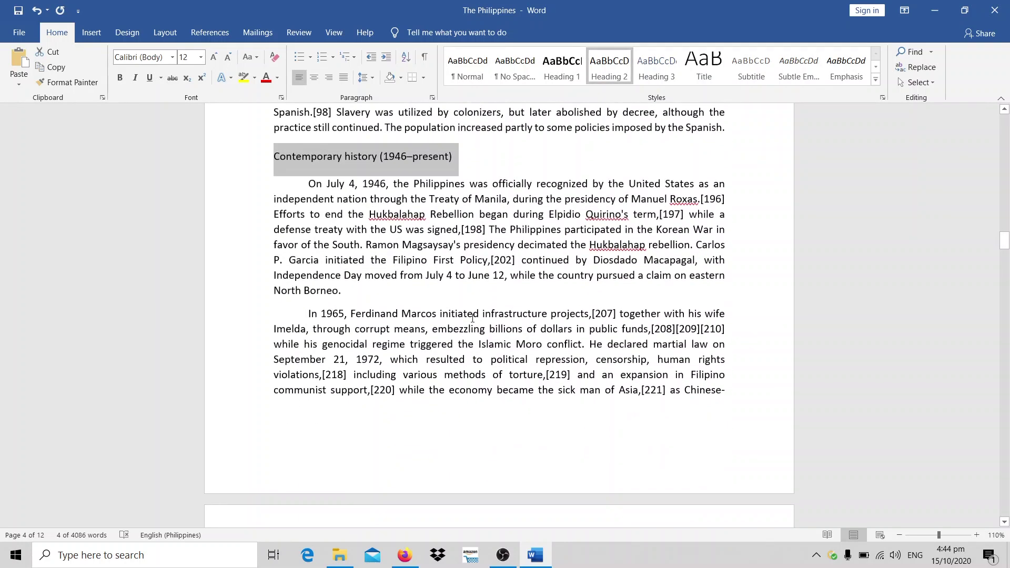
scroll(472, 318, down, 2)
scroll(472, 318, down, 2)
scroll(474, 317, up, 4)
scroll(476, 314, down, 4)
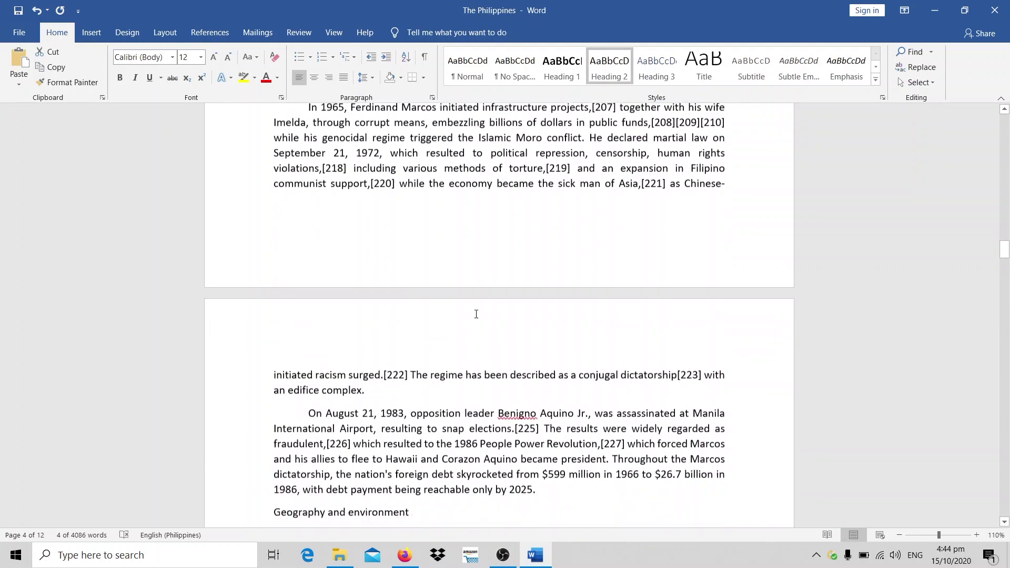
scroll(476, 314, down, 3)
scroll(476, 314, down, 2)
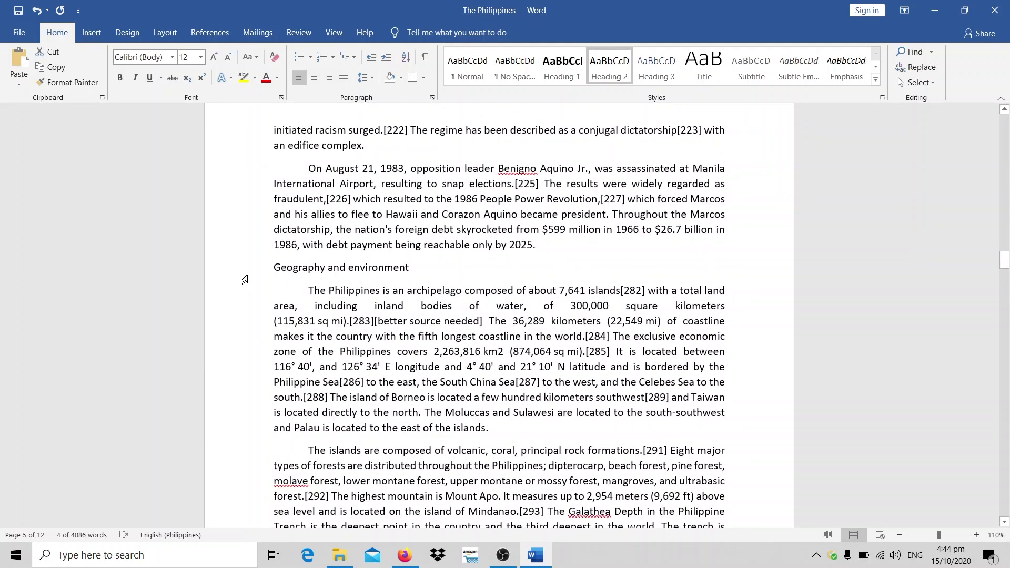
click(245, 277)
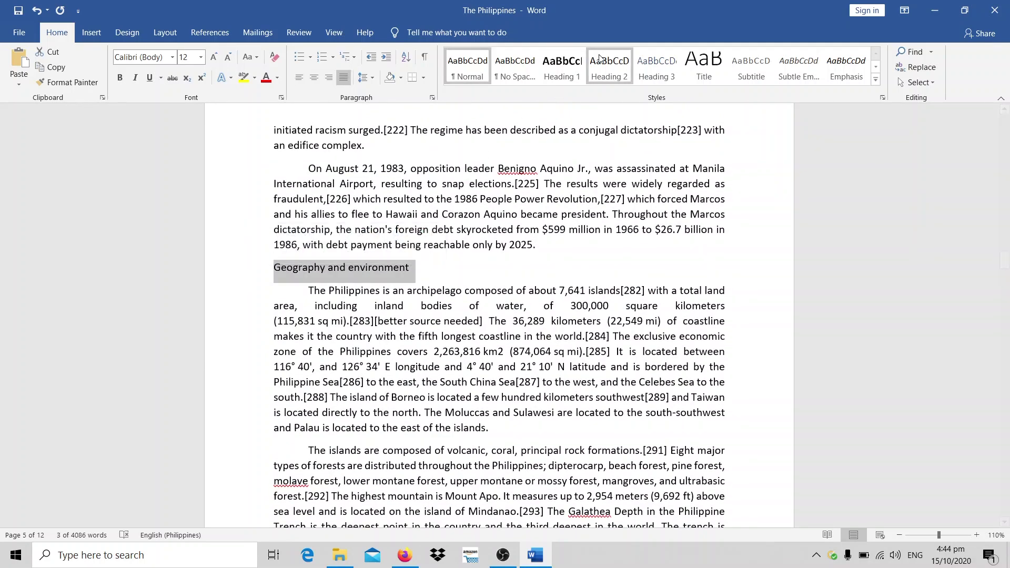
Step: Make Geography and environment a Heading 1 with a blank line below it
click(558, 76)
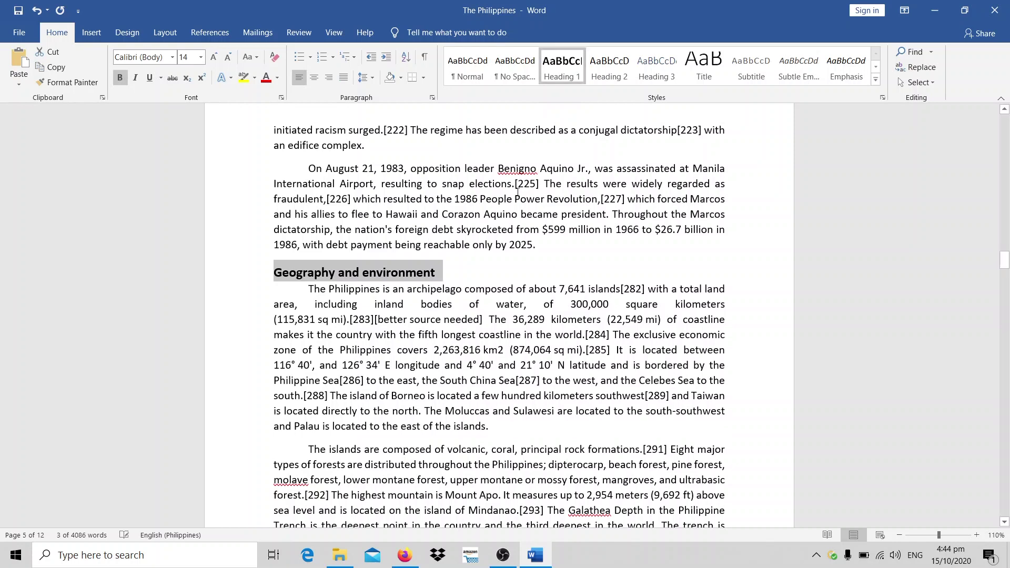
click(310, 294)
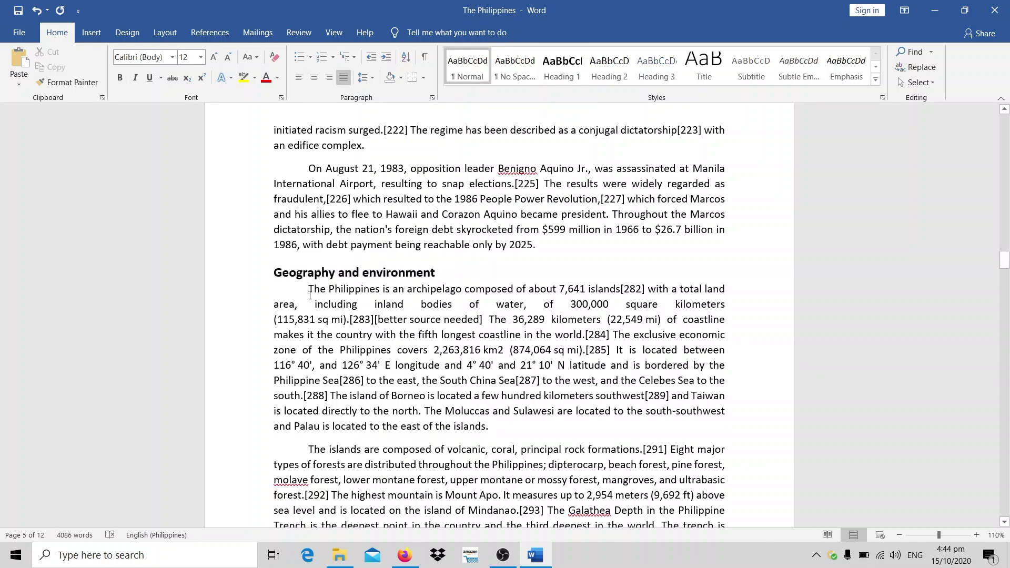
key(Return)
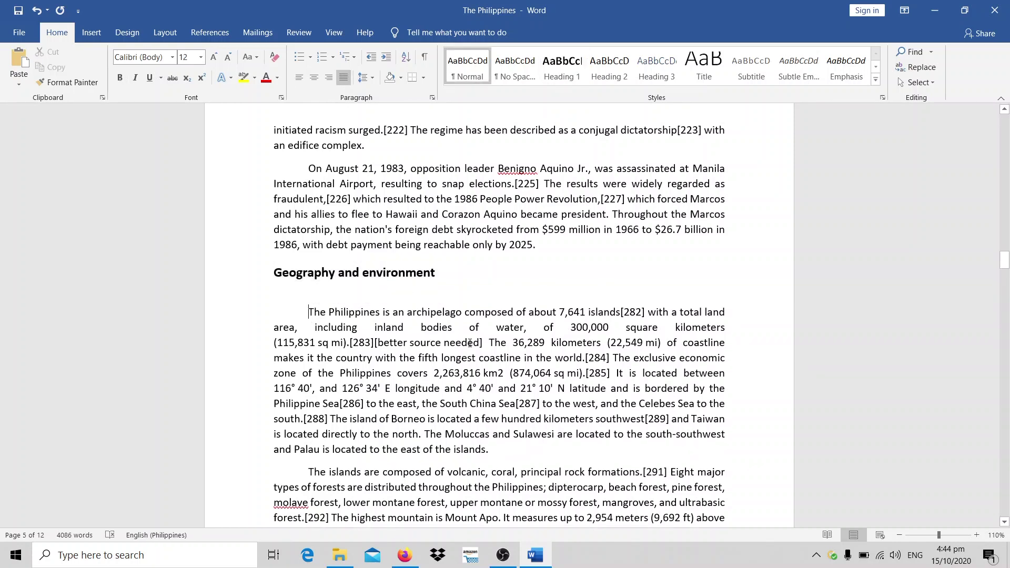
Step: Scroll back up to the History section and click the empty line below its heading
scroll(373, 274, down, 2)
scroll(386, 433, down, 5)
scroll(390, 375, up, 7)
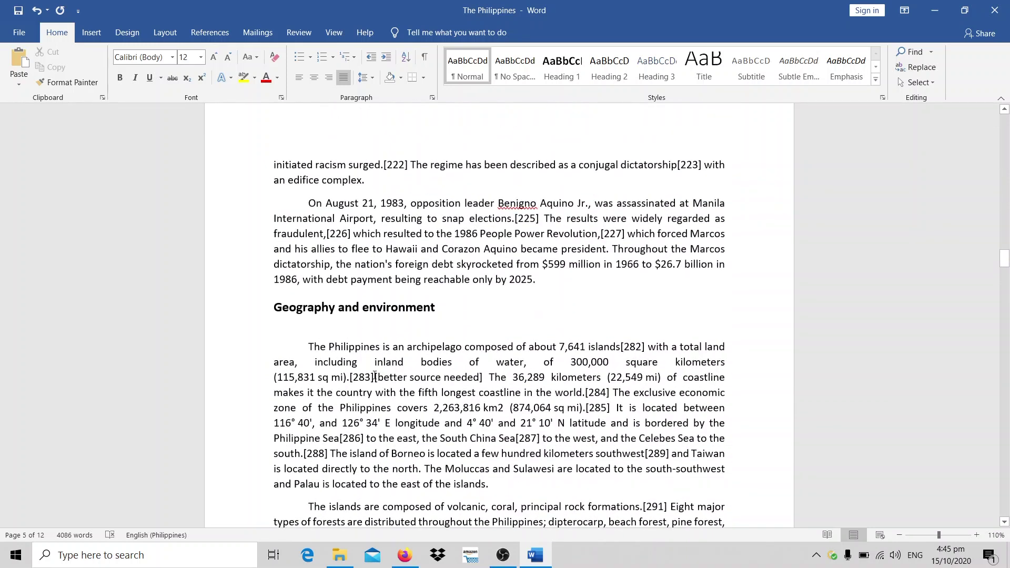
scroll(374, 377, up, 3)
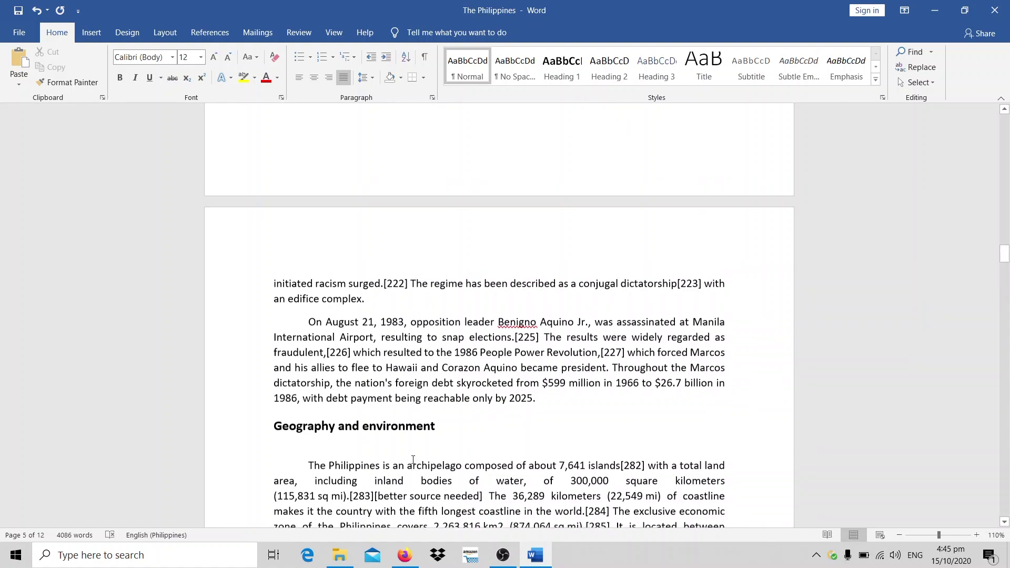
scroll(369, 476, up, 3)
scroll(389, 468, down, 3)
scroll(412, 459, up, 3)
scroll(413, 459, up, 10)
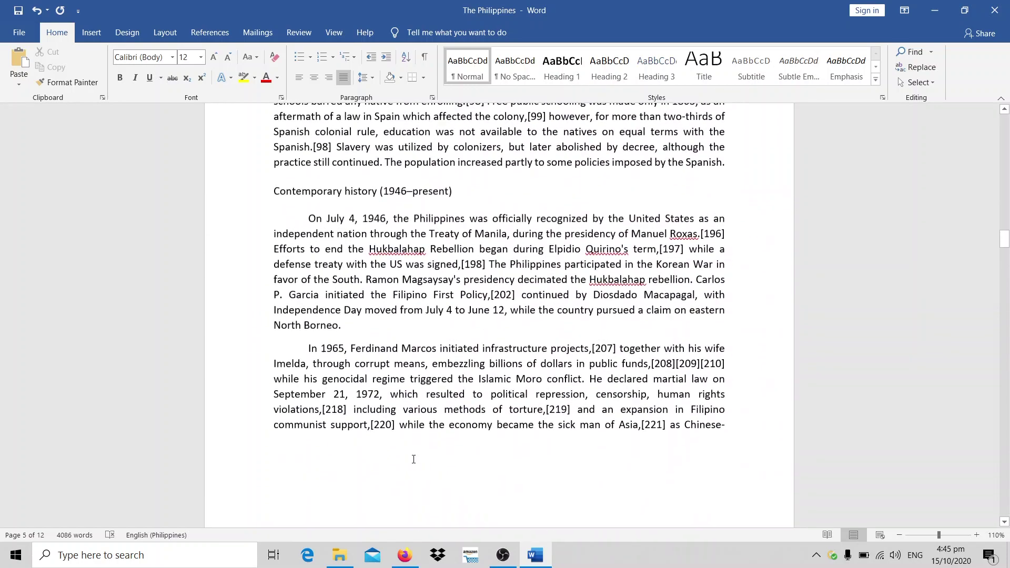
scroll(413, 458, up, 10)
scroll(413, 458, up, 10)
scroll(413, 455, up, 5)
scroll(413, 456, up, 1)
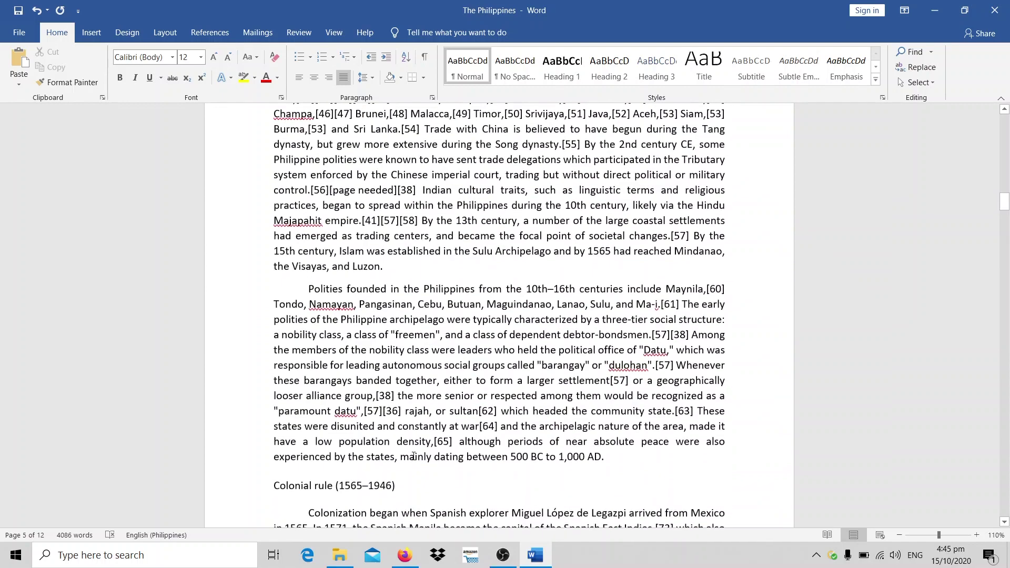
scroll(413, 456, up, 7)
scroll(413, 455, up, 6)
scroll(413, 455, up, 5)
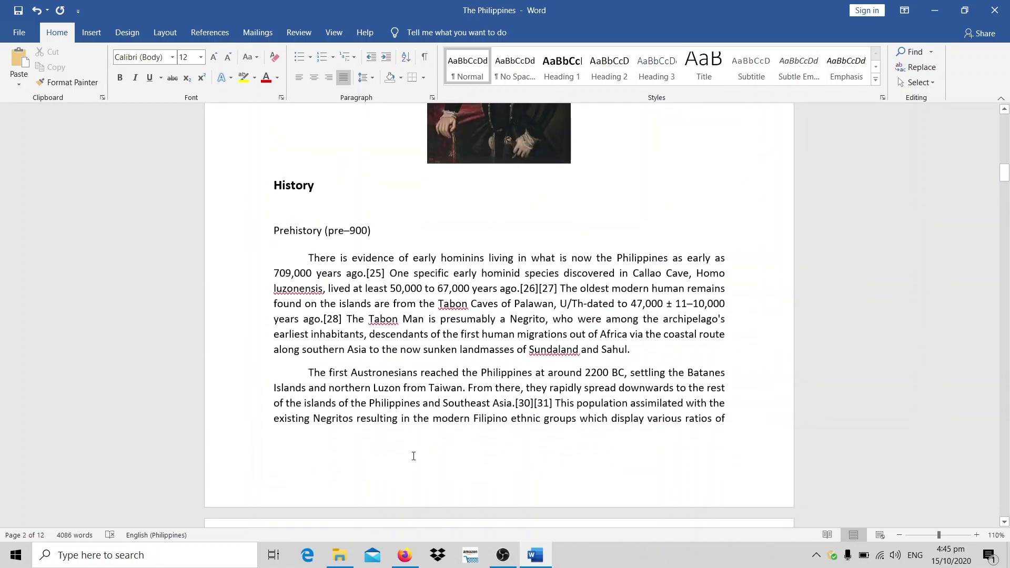
scroll(413, 456, up, 4)
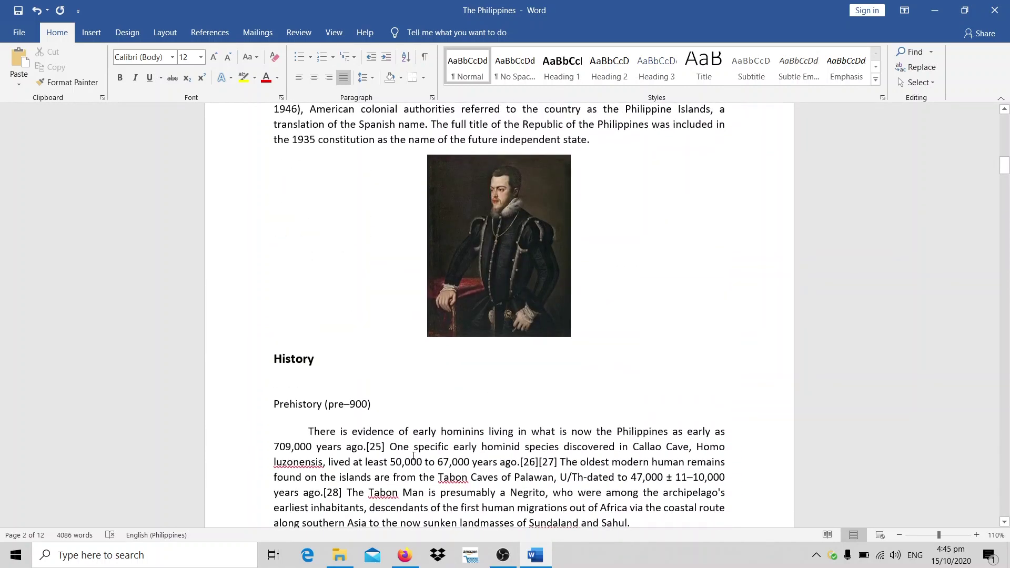
click(444, 389)
scroll(414, 411, down, 3)
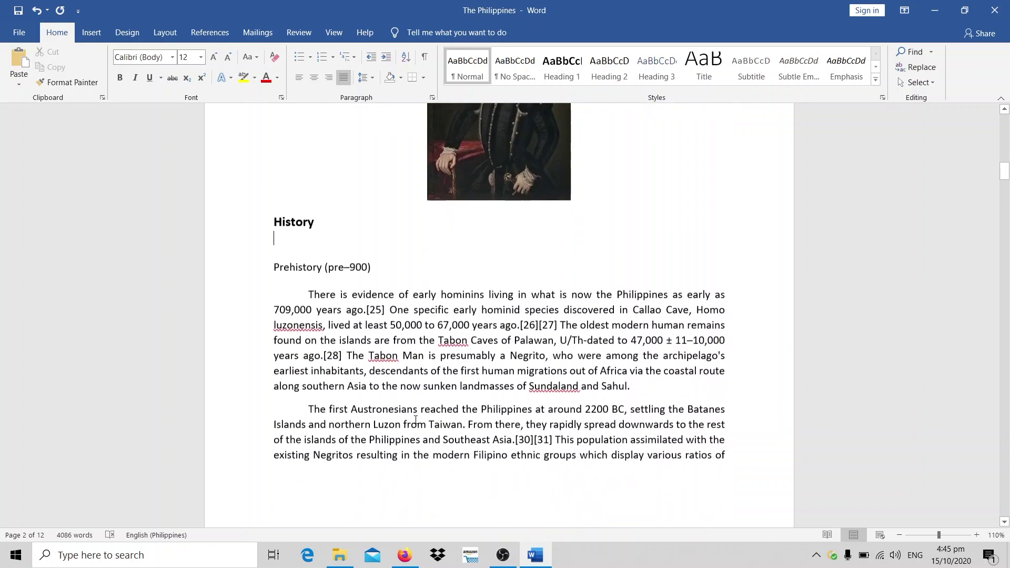
scroll(415, 419, up, 4)
scroll(415, 419, down, 3)
scroll(748, 302, down, 4)
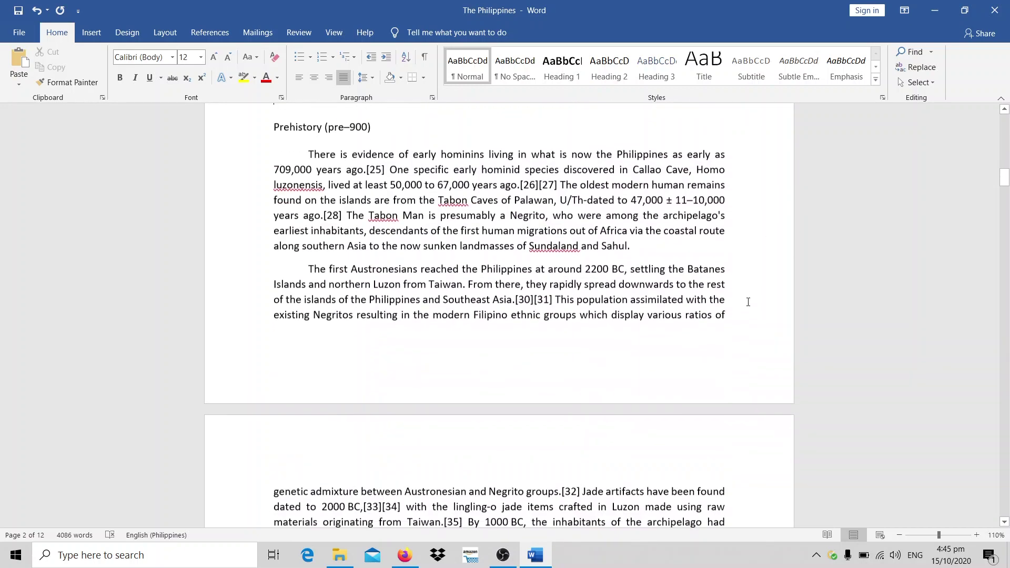
scroll(747, 302, down, 5)
scroll(748, 302, up, 9)
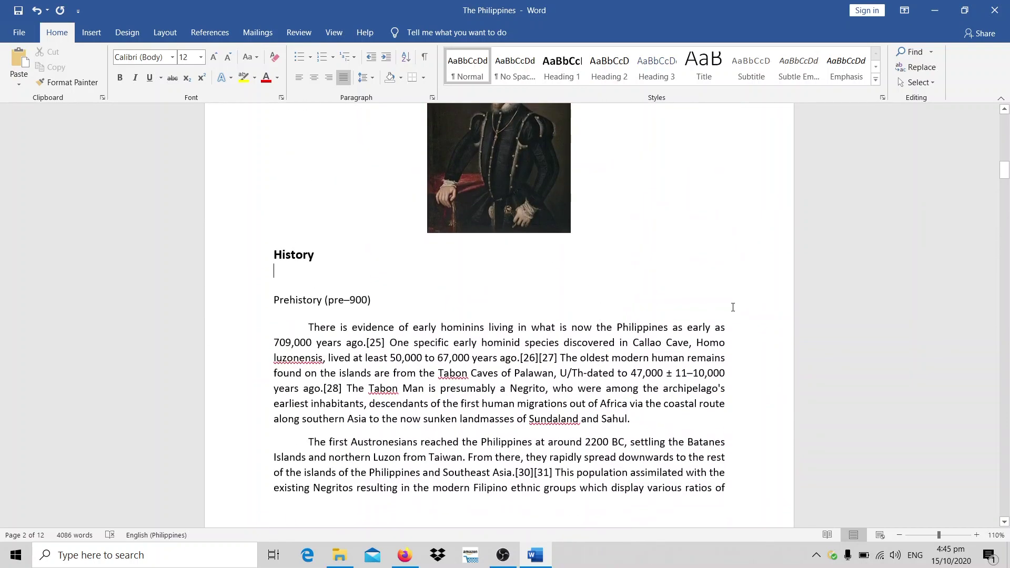
Step: Show the Navigation Pane and jump between the Etymology and History sections
click(342, 34)
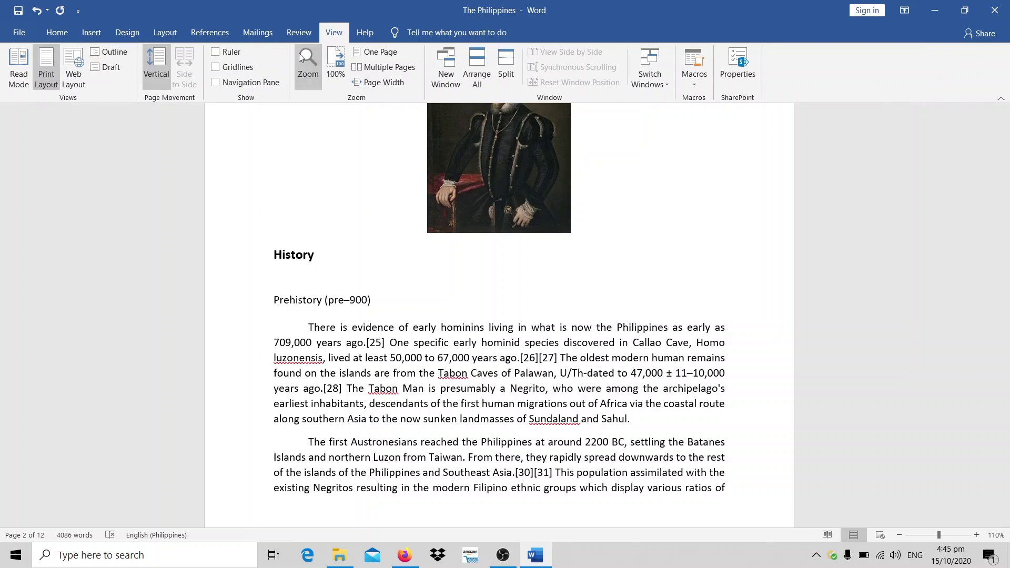
click(215, 83)
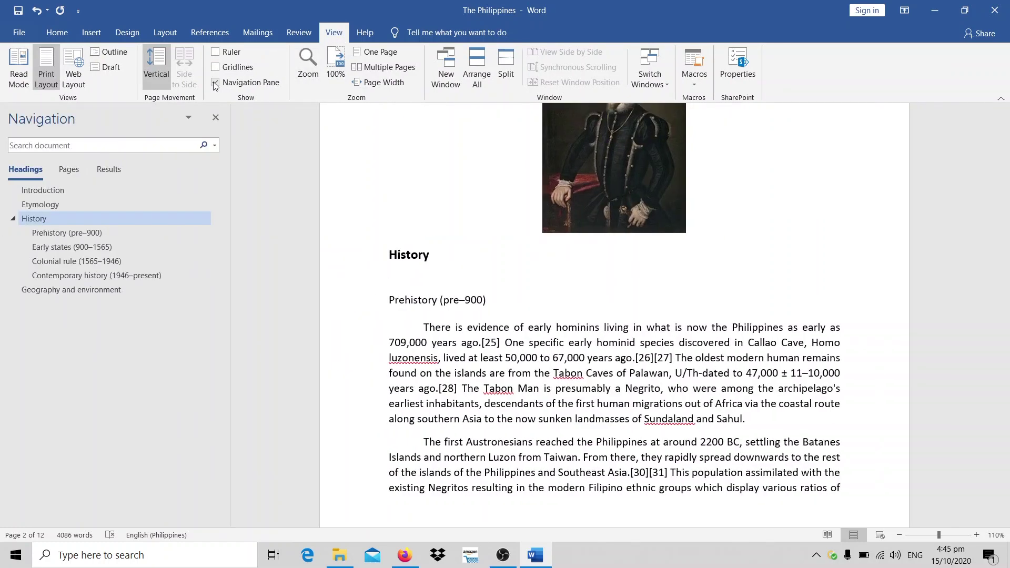
click(52, 191)
click(52, 217)
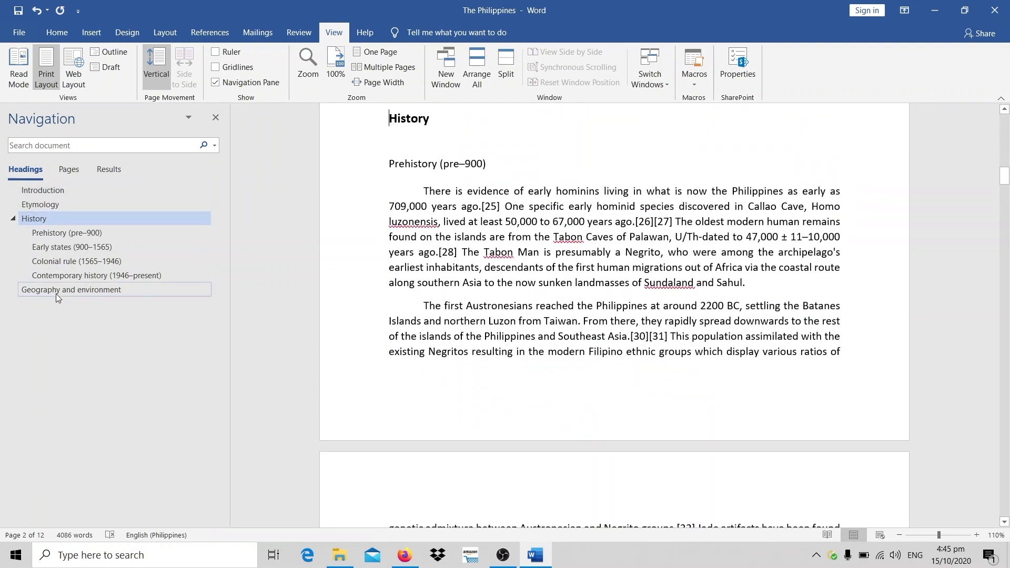
click(50, 203)
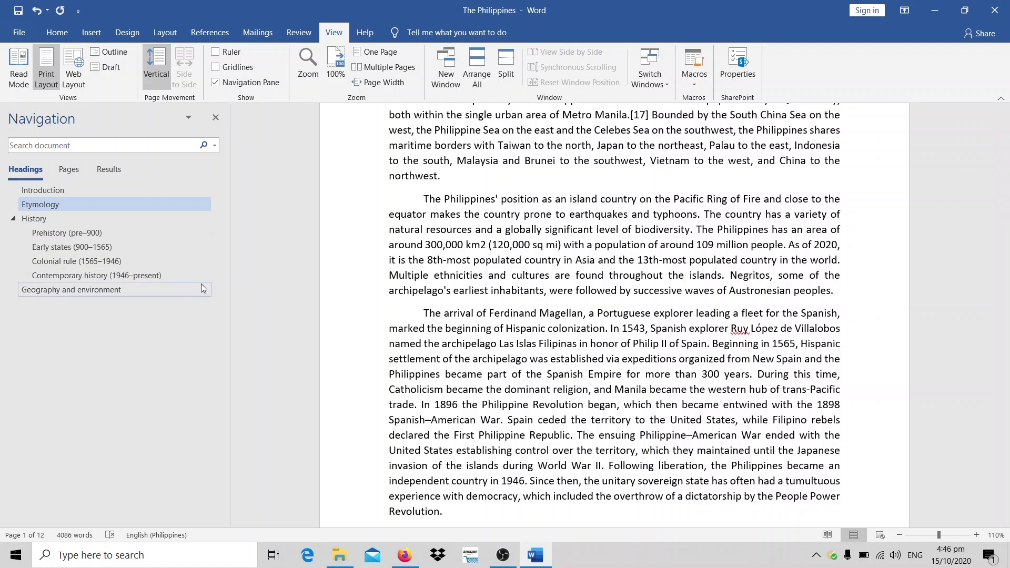
Step: Return to the top of page 1 and select the Introduction heading
scroll(450, 376, up, 5)
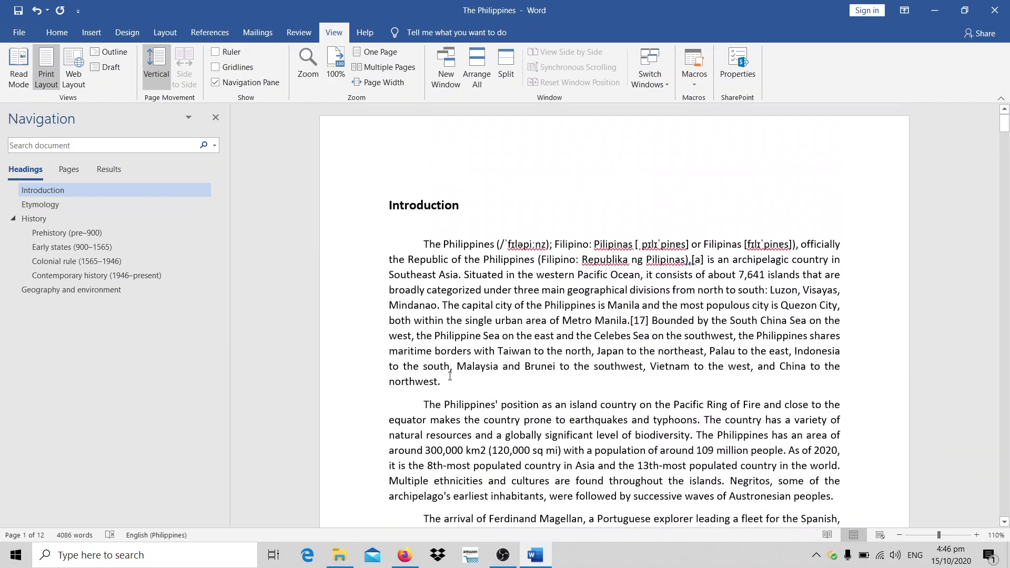
scroll(433, 326, down, 2)
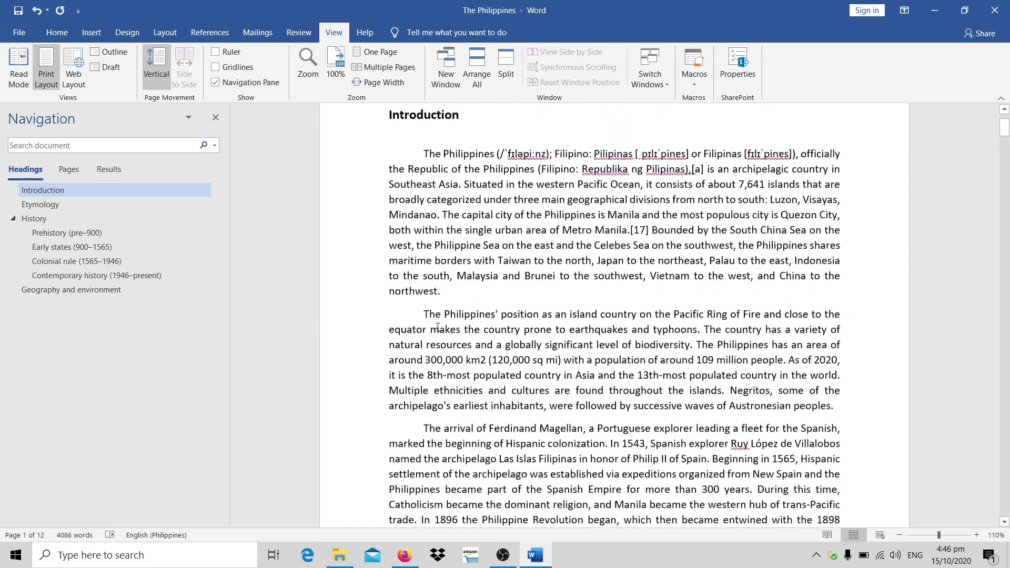
scroll(432, 274, up, 2)
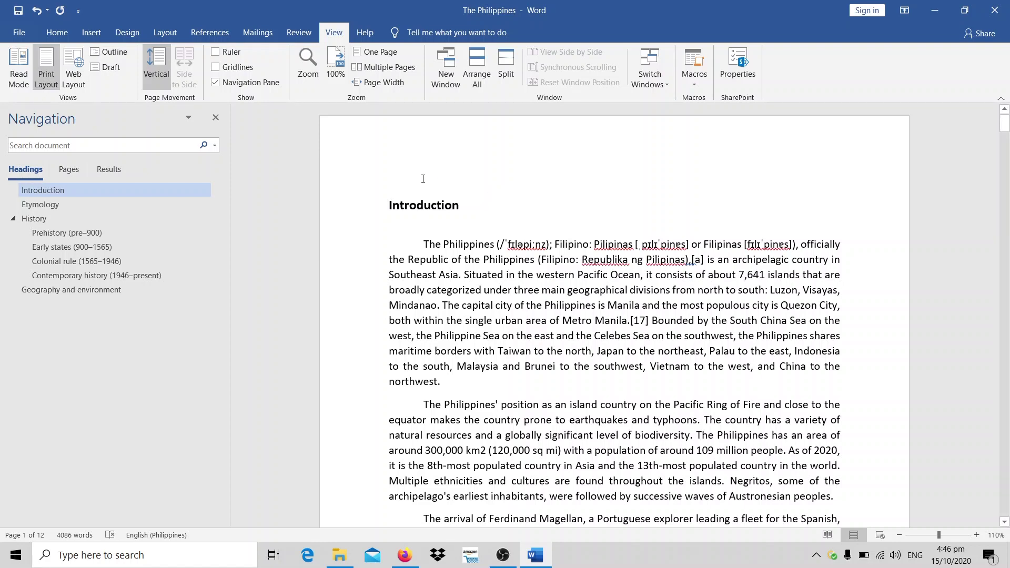
click(358, 213)
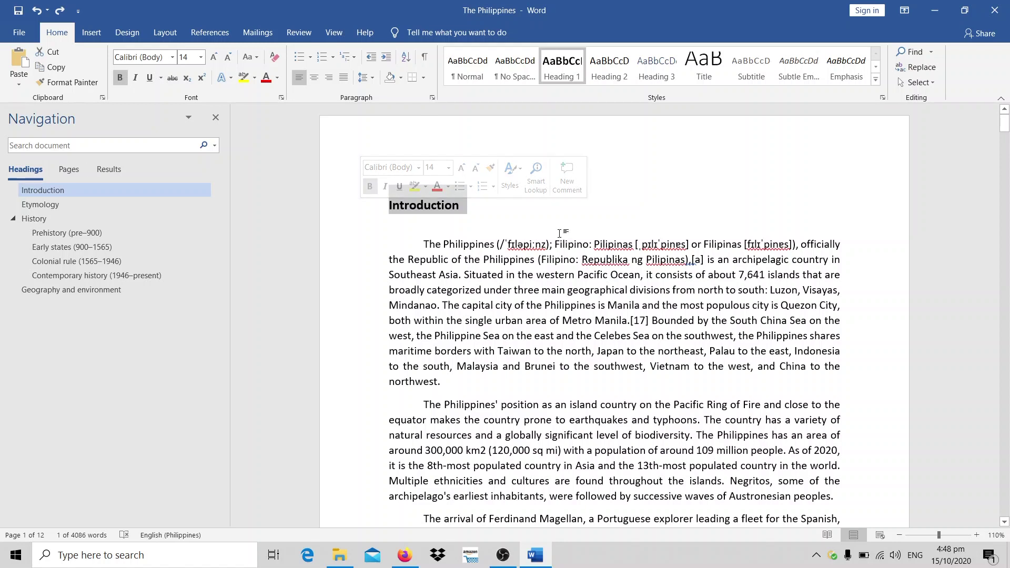
Step: Insert empty lines above Introduction, then remove them again
key(Home)
key(Return)
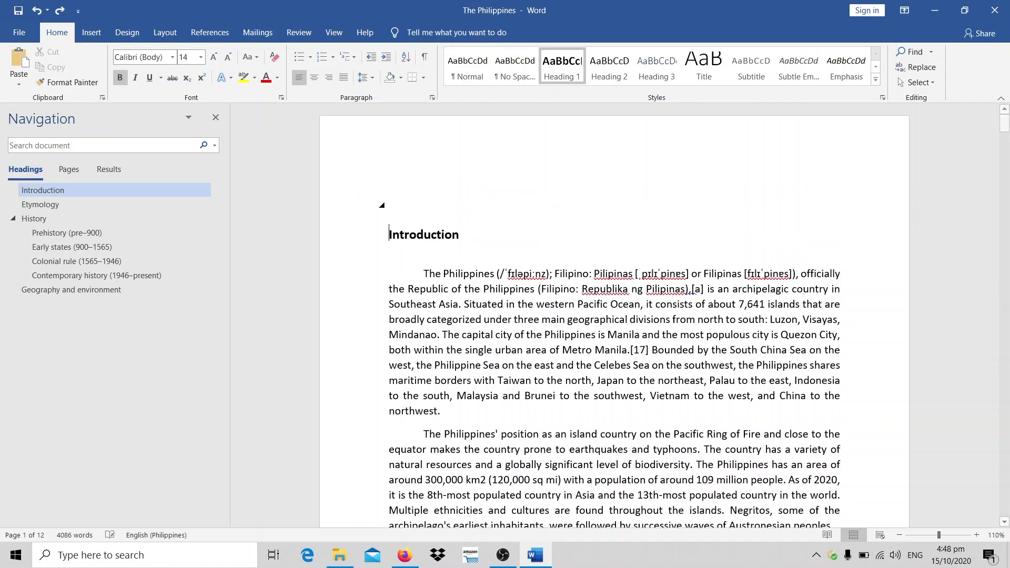
key(Return)
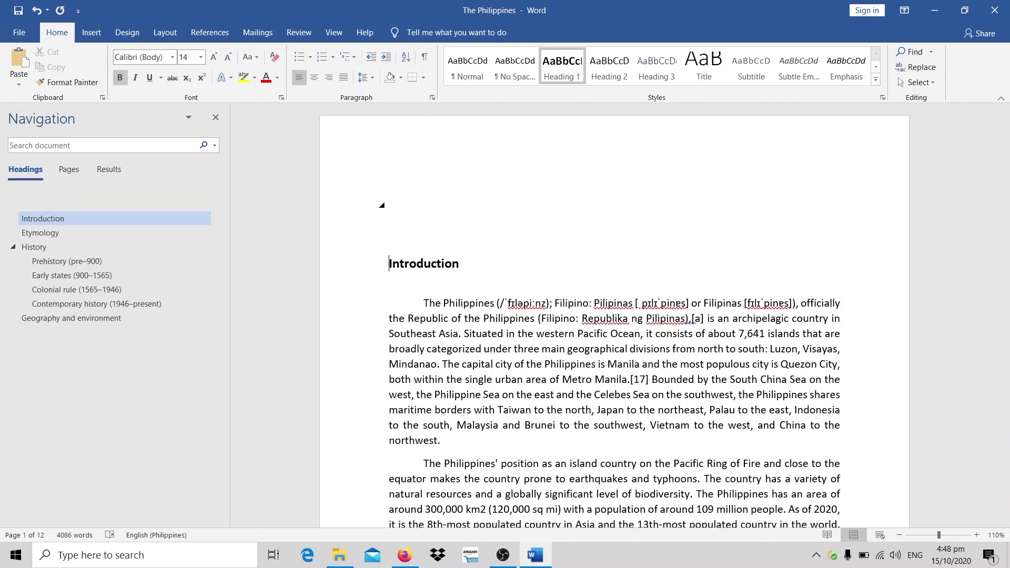
key(BackSpace)
key(BackSpace)
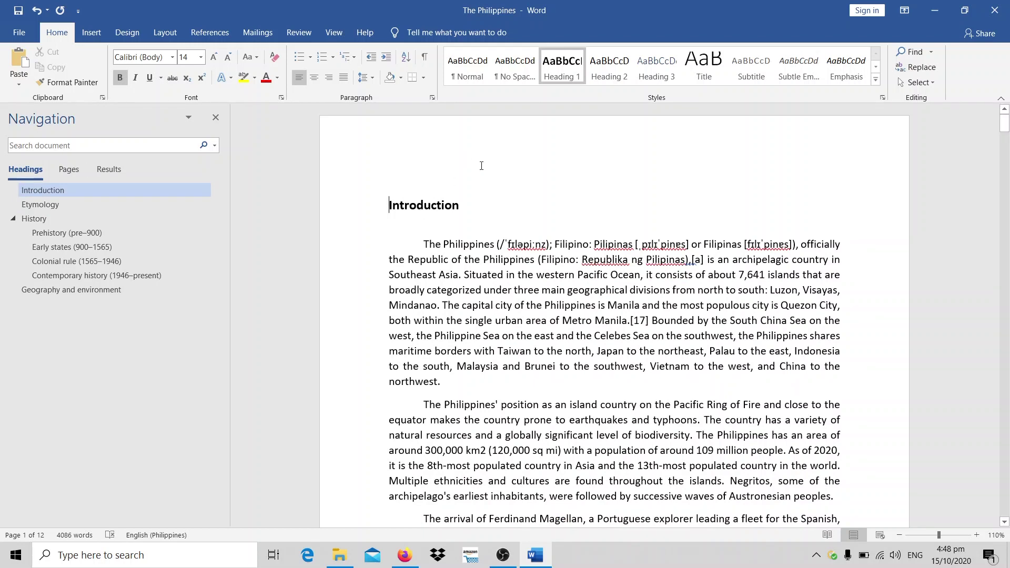
Step: Make Introduction Normal text, close the Navigation Pane, and add a blank line above it
click(347, 161)
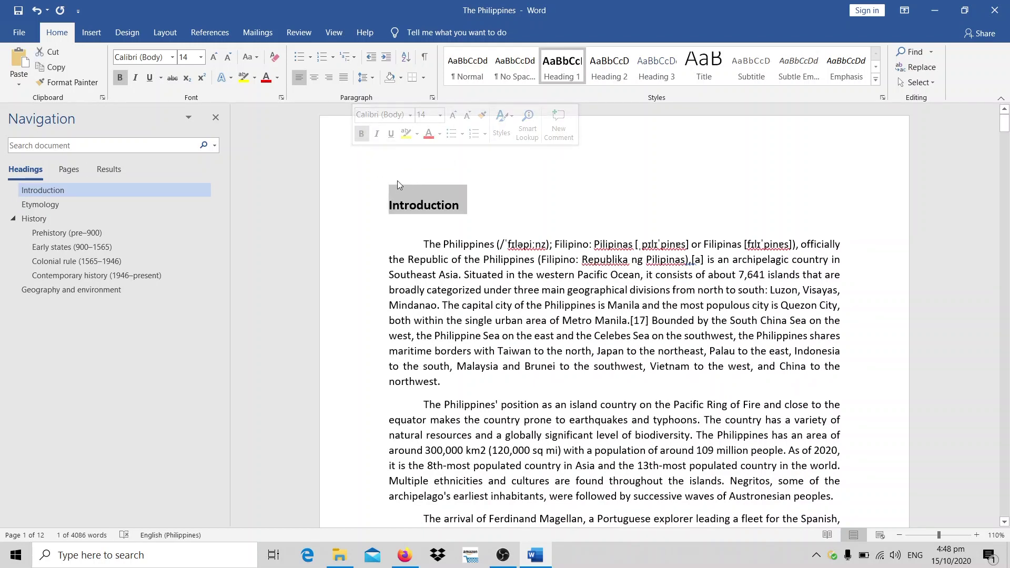
click(396, 178)
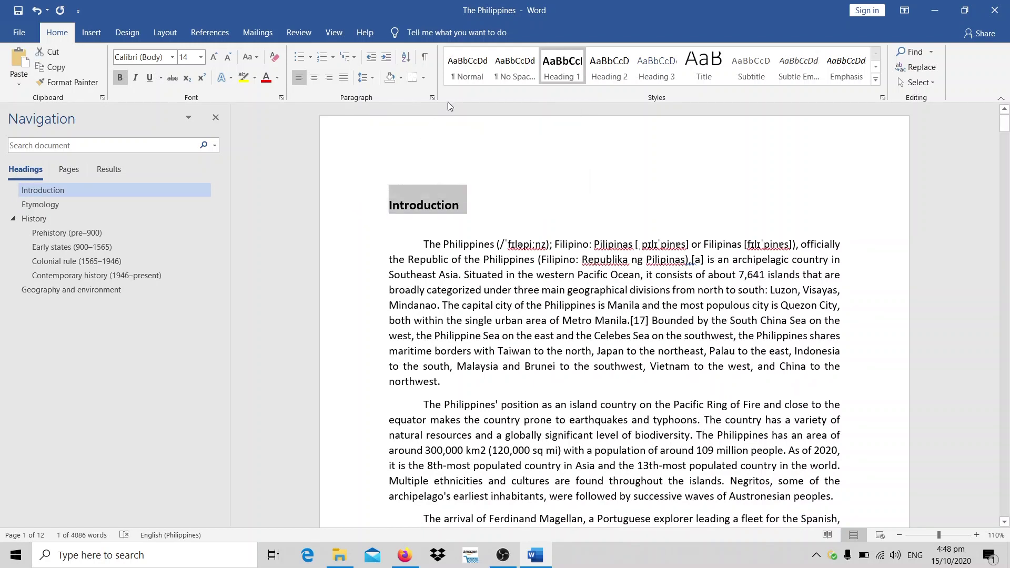
click(467, 65)
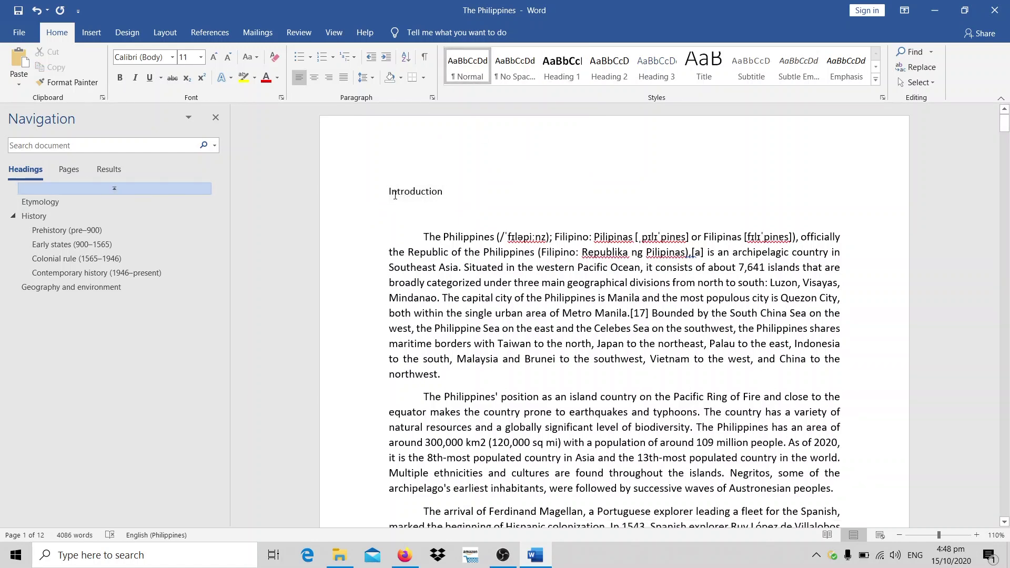
click(216, 118)
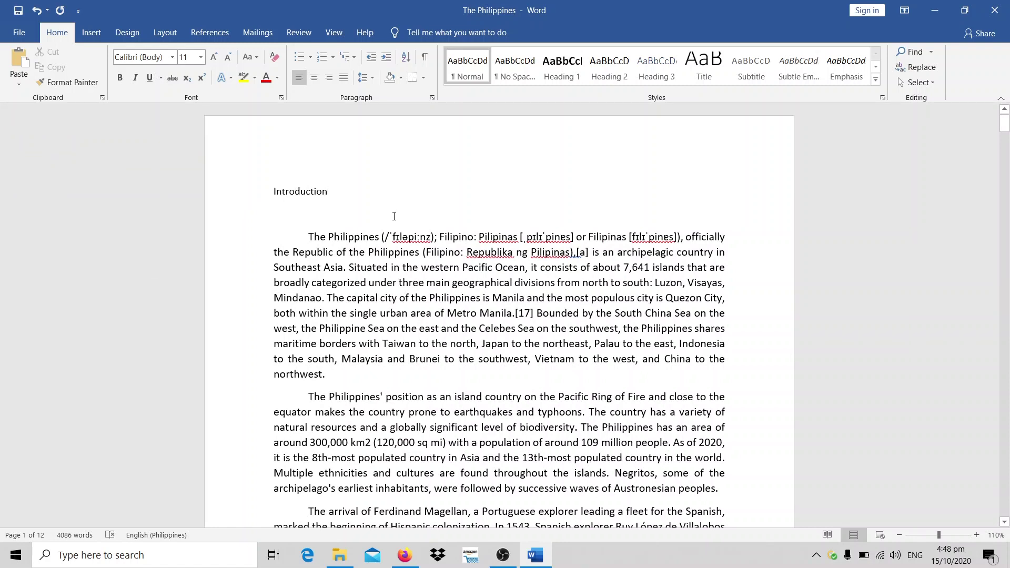
click(267, 197)
key(Return)
Step: Add blank lines above Introduction to push it onto a new page
key(Return)
key(Return)
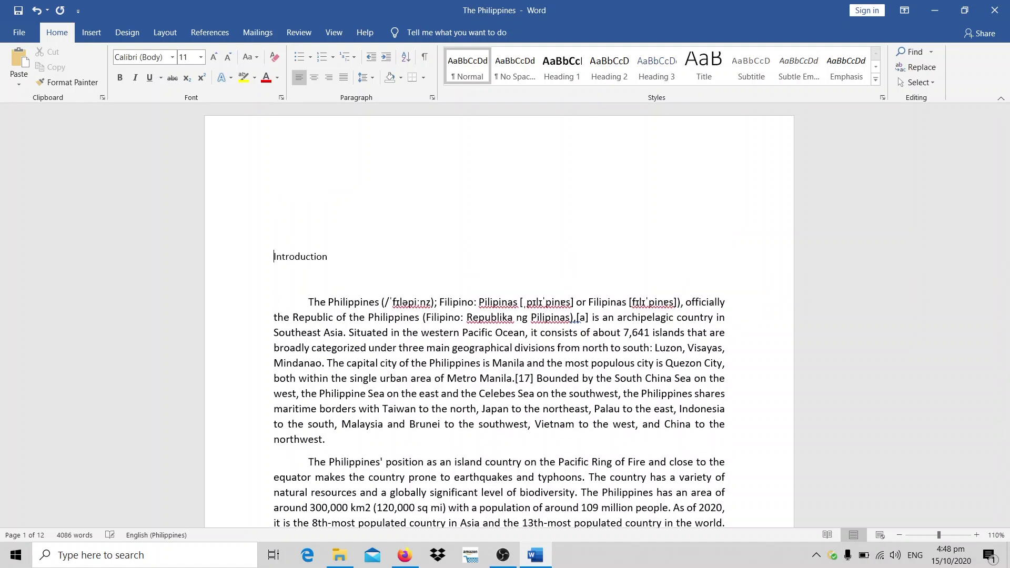
key(Return)
key(Return)
scroll(280, 237, down, 1)
scroll(280, 236, down, 1)
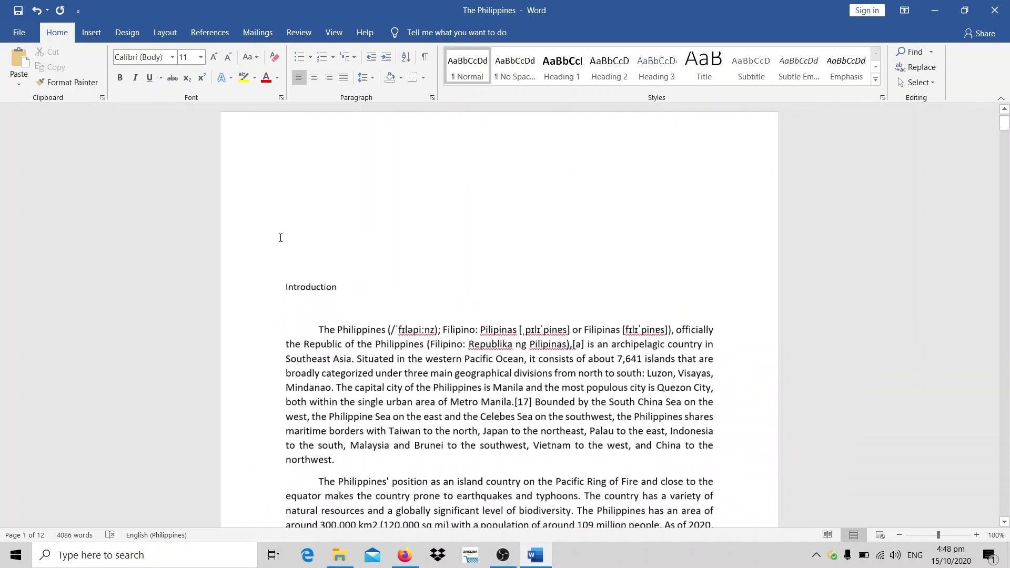
scroll(280, 237, down, 1)
scroll(280, 237, down, 1)
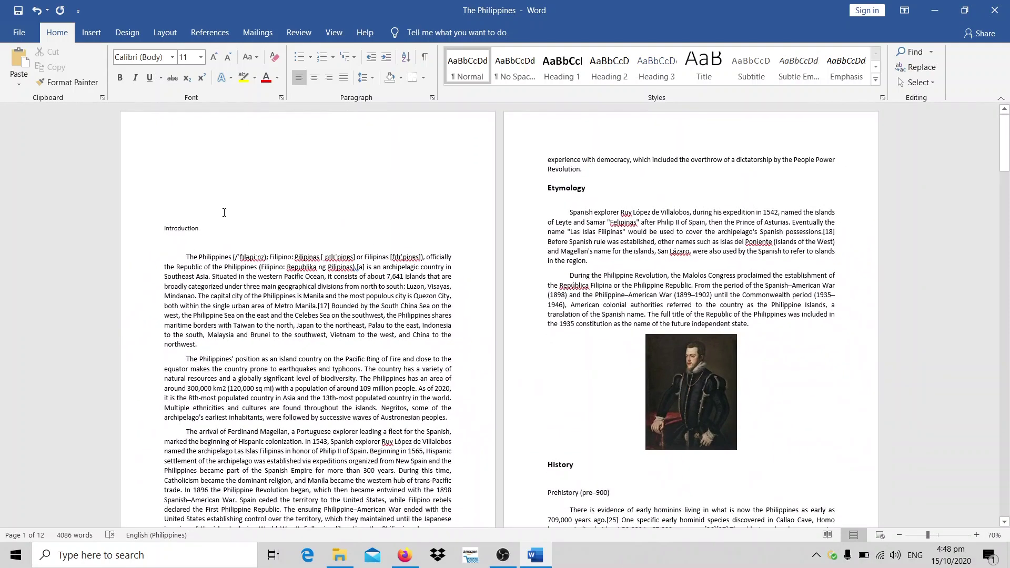
key(Return)
key(Return)
key(Return)
key(Return)
key(Return)
key(Return)
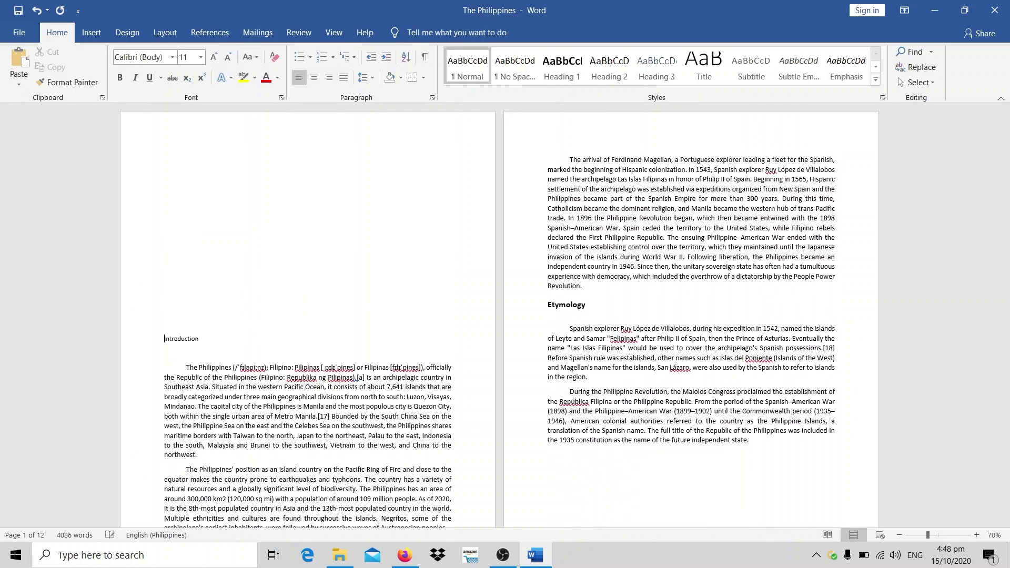
key(Return)
key(Return)
key(Return)
ctrl+scroll(208, 286, up, 2)
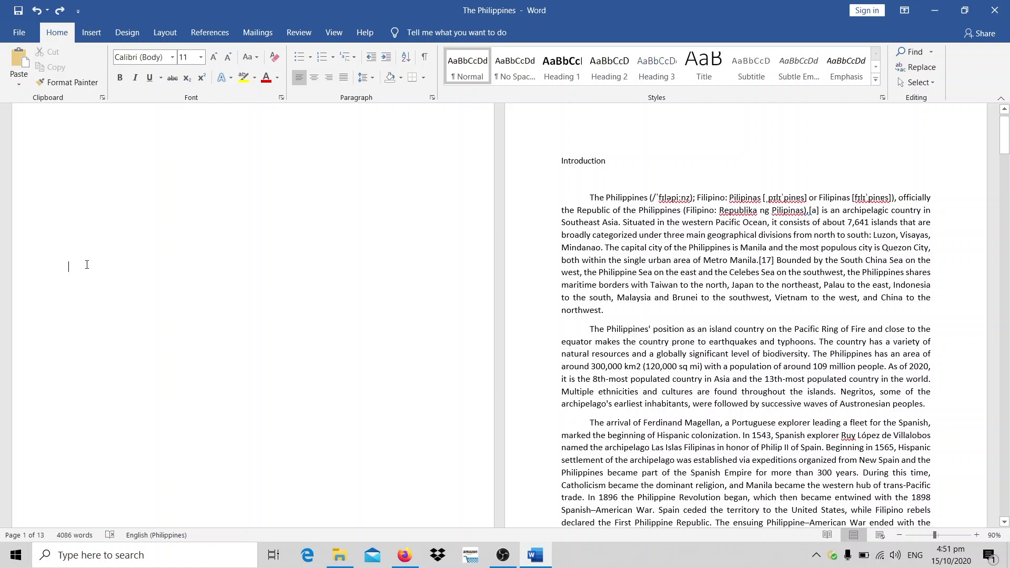
Step: Type the placeholder line 'Fnsdsfnbds' on the first page and make it 18 pt
text(Fnsdsfnbds)
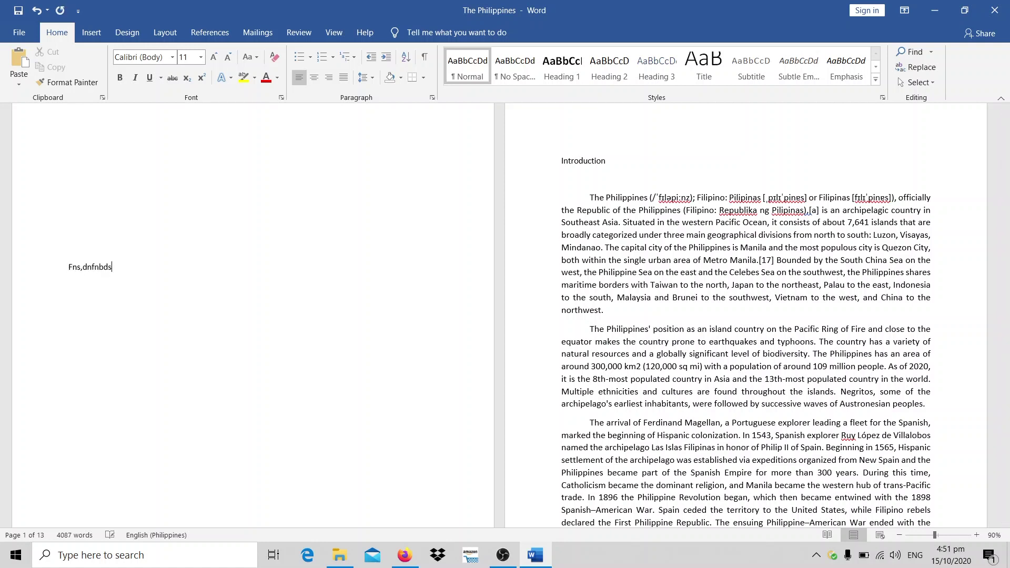
triple_click(87, 268)
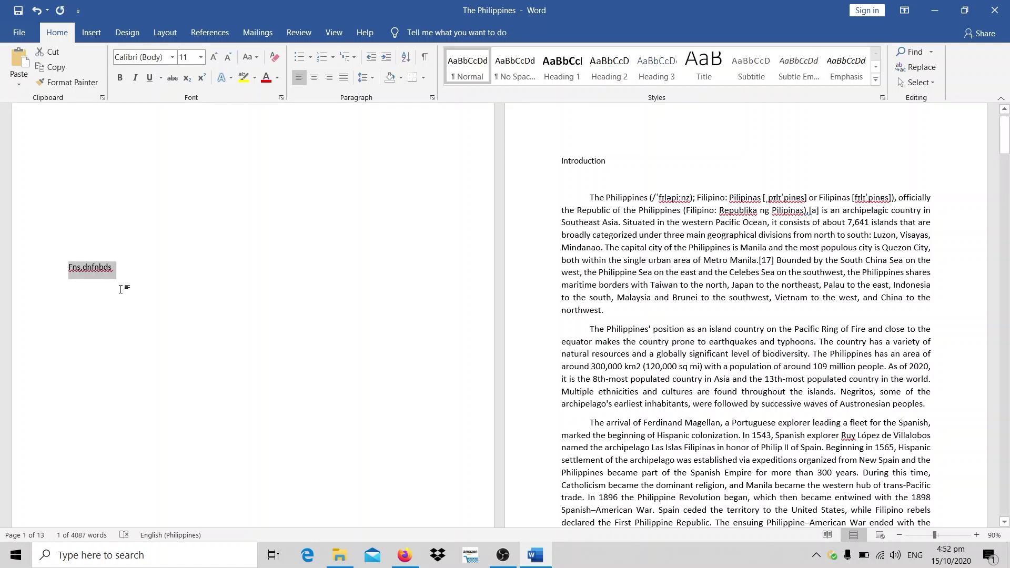
click(200, 57)
click(190, 159)
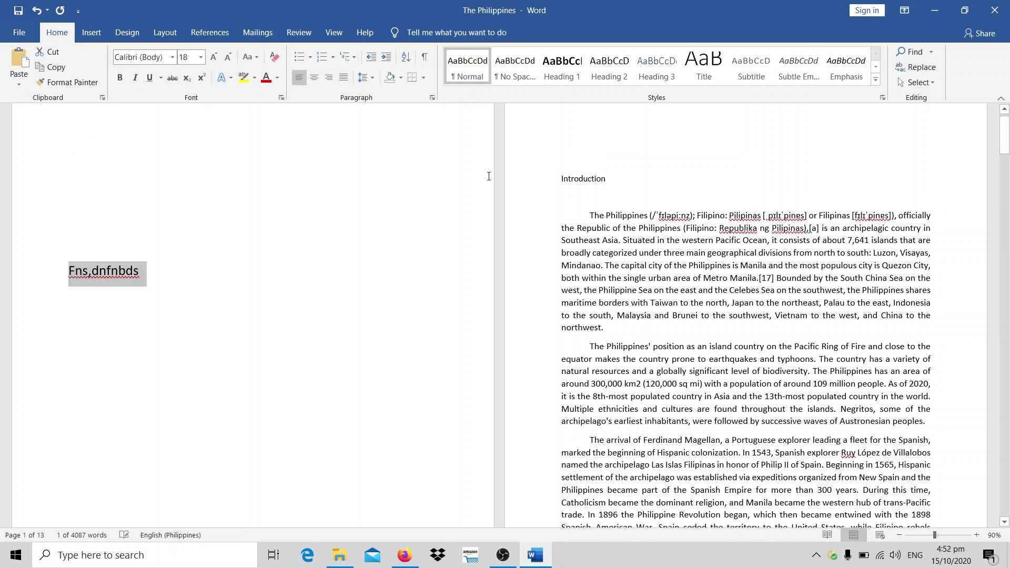
Step: Delete the blank lines above Introduction so it moves up onto the first page
click(567, 173)
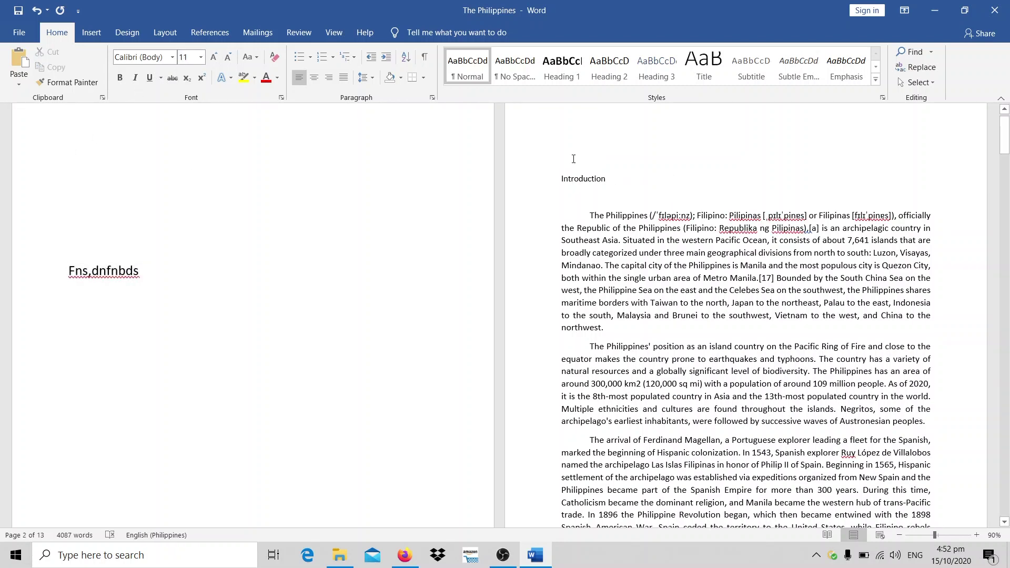
key(BackSpace)
click(190, 275)
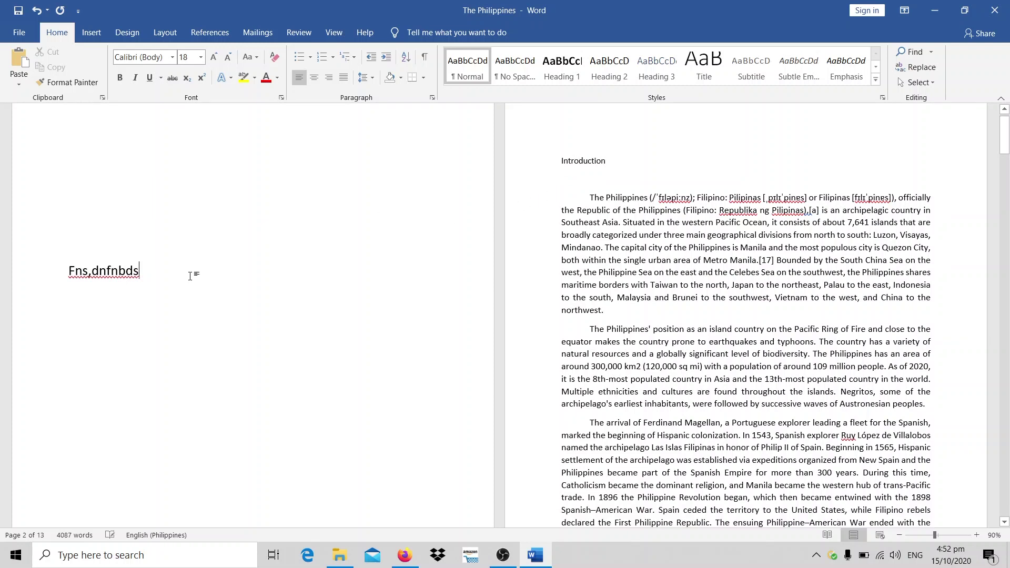
key(Return)
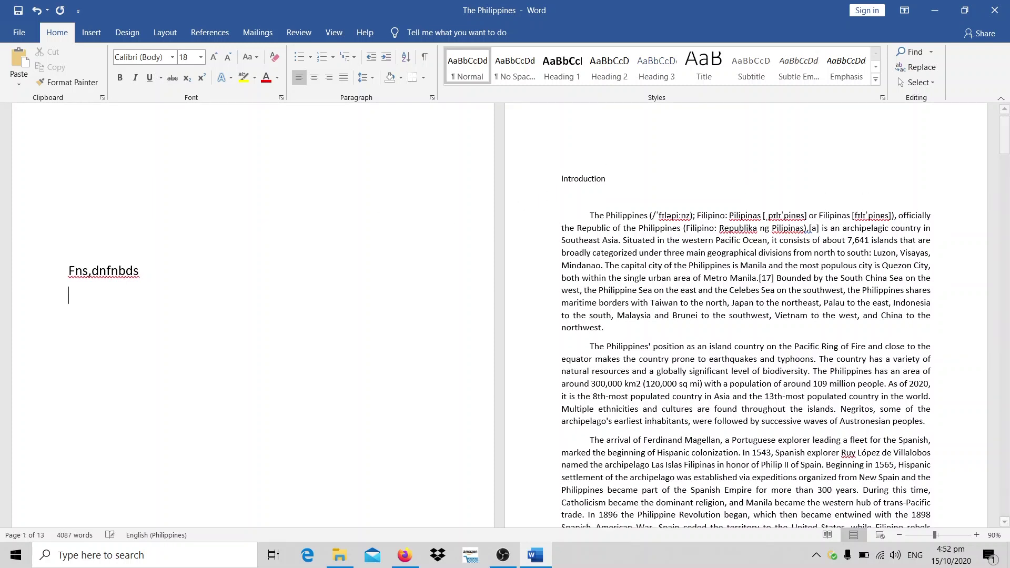
key(Return)
key(Return)
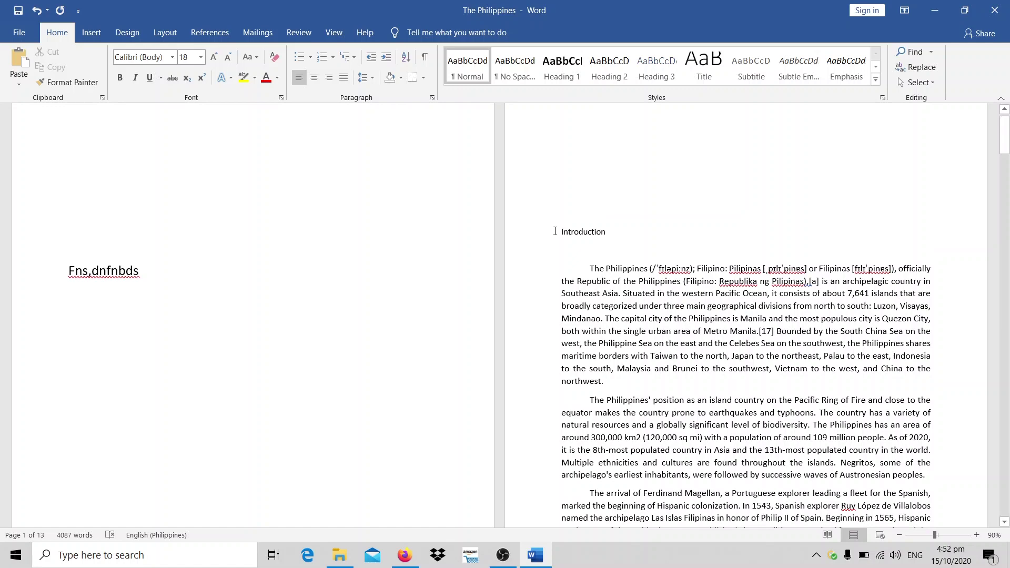
click(561, 232)
key(BackSpace)
key(BackSpace)
key(BackSpace)
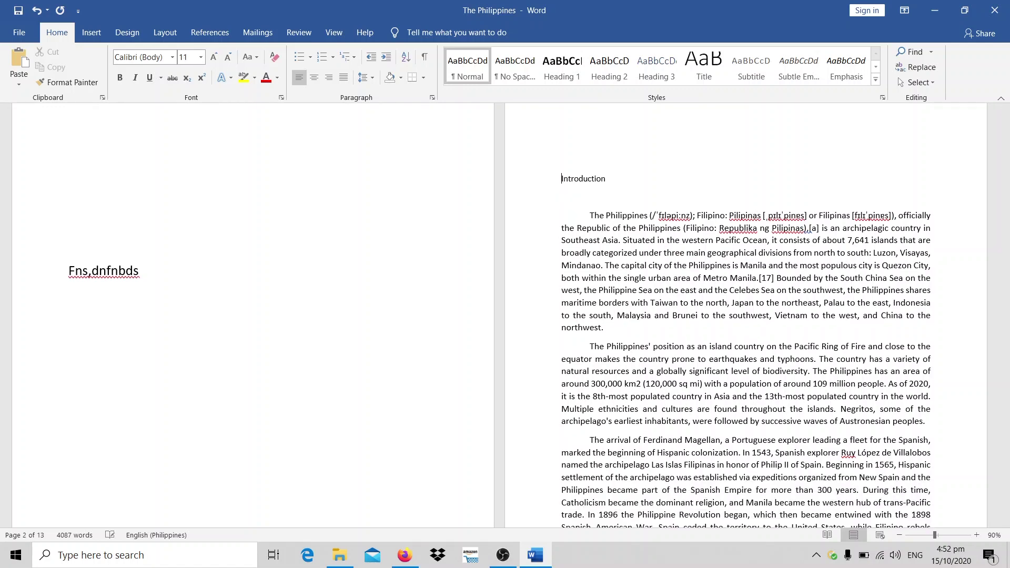
key(BackSpace)
key(BackSpace)
key(BackSpace)
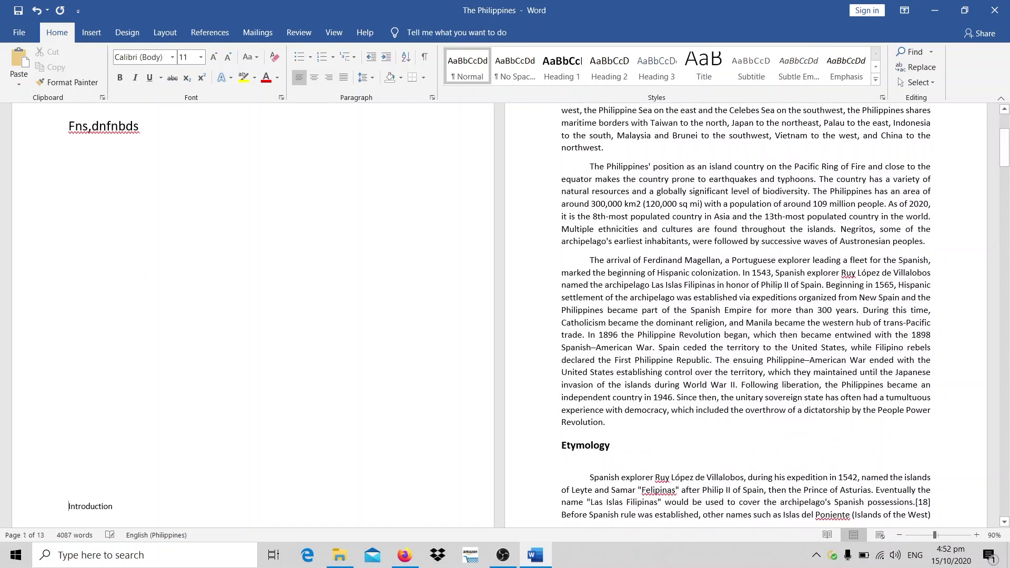
key(BackSpace)
key(BackSpace)
key(BackSpace)
key(BackSpace)
key(BackSpace)
key(BackSpace)
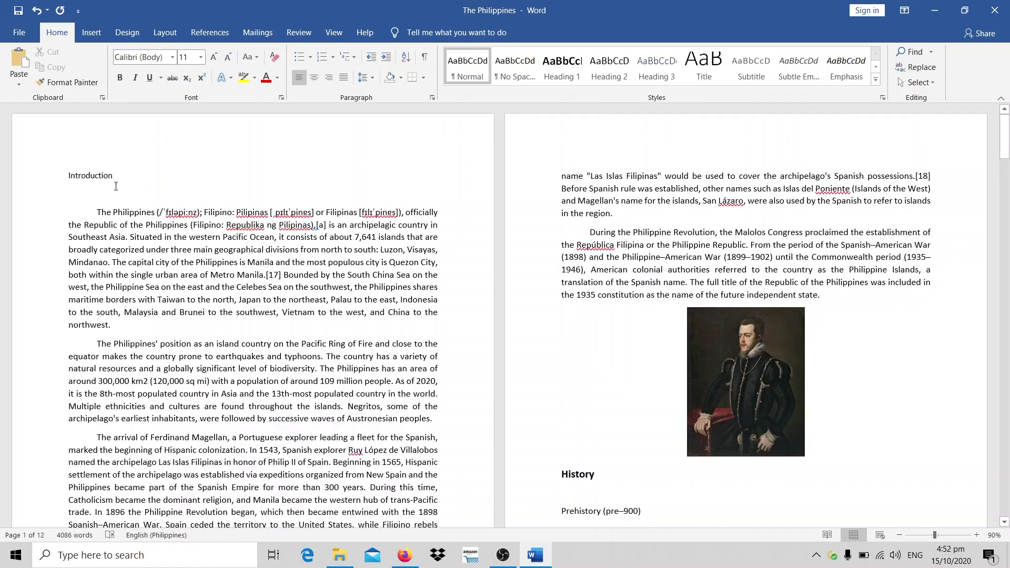
Step: Insert a Next Page section break before Introduction
click(174, 32)
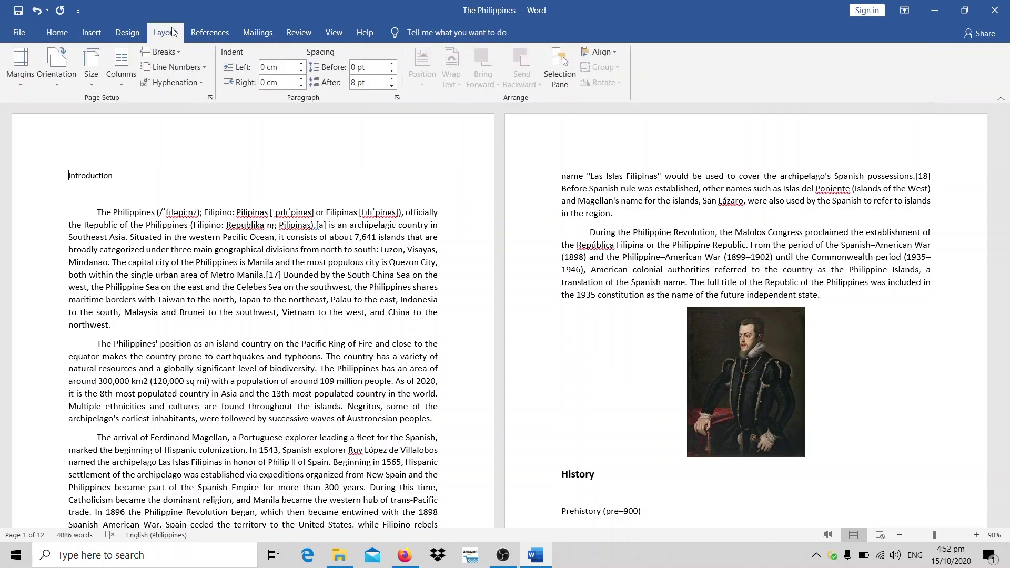
click(182, 52)
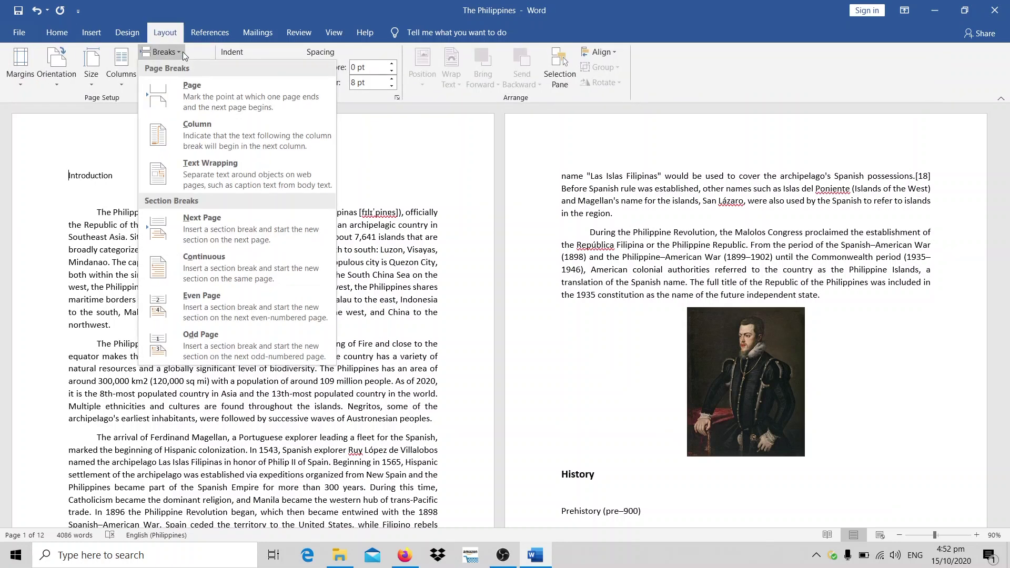
click(215, 233)
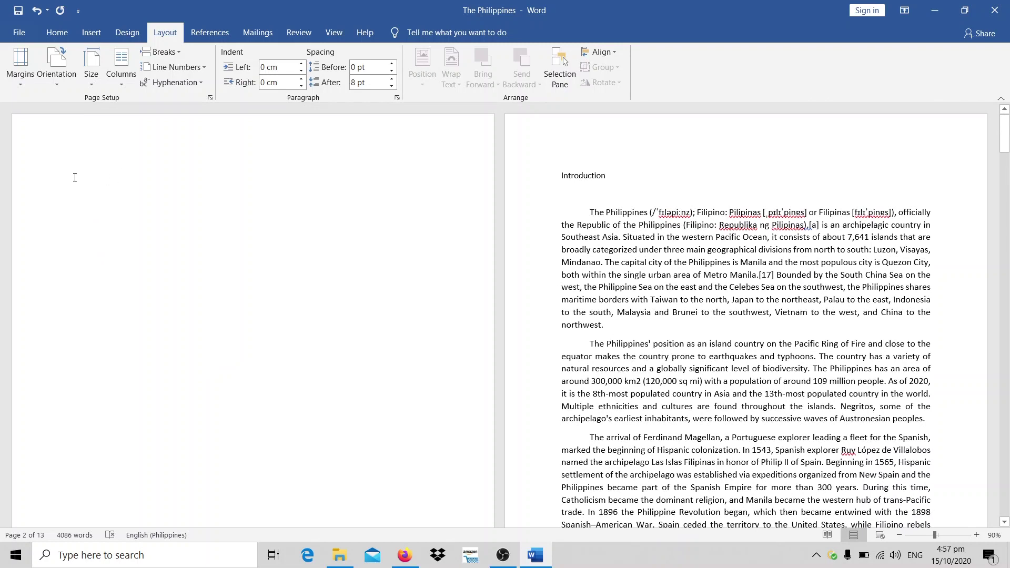
Step: Type placeholder lines 'gfdggfgfdmn', 'fgfd', 'dxfgdr' and 'fgfdg' on the new first page
click(92, 166)
text(gfdg)
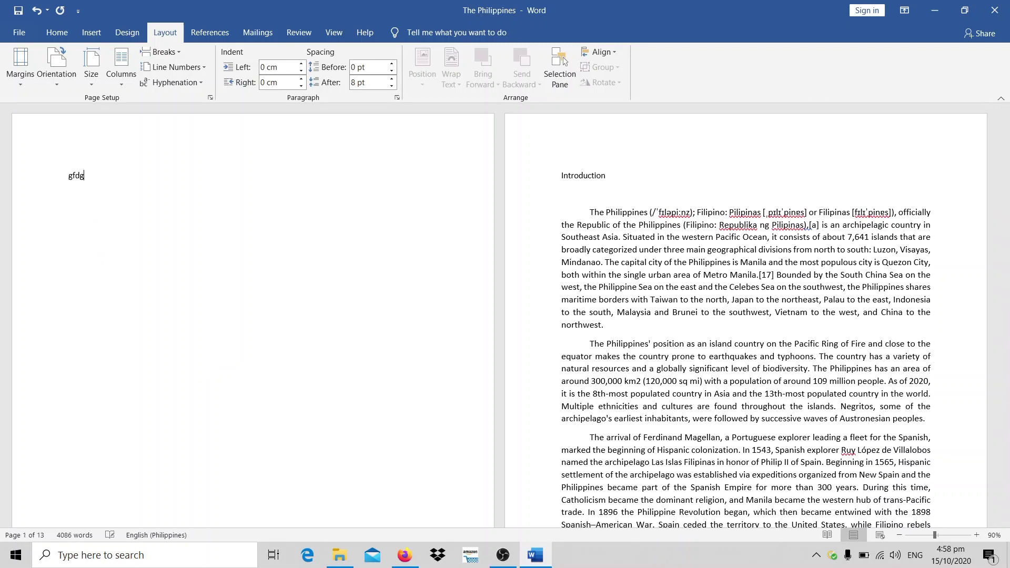
text(gfg)
text(fdmn)
key(Return)
key(Return)
key(Return)
text(fgfd)
key(Return)
text(dxfgdr)
key(Return)
text(fgfdg)
key(Return)
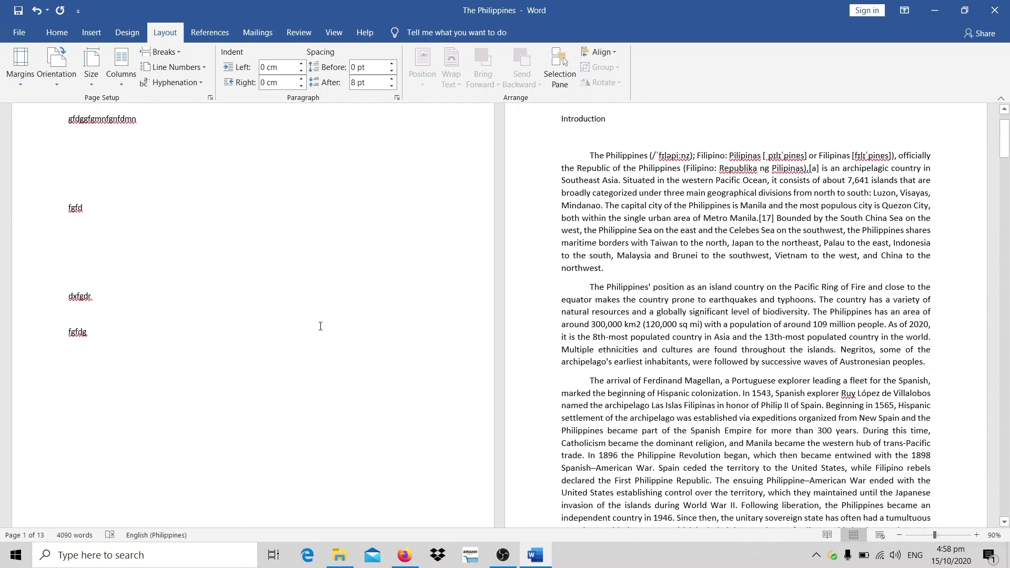
click(64, 33)
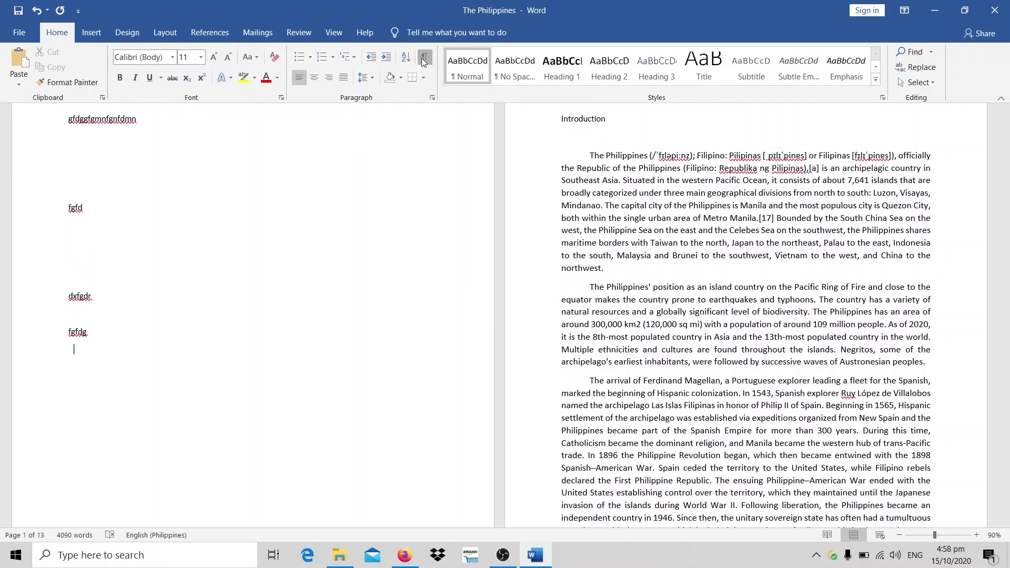
Step: Turn on Show/Hide ¶ to reveal the first page's paragraph marks and section break
click(424, 57)
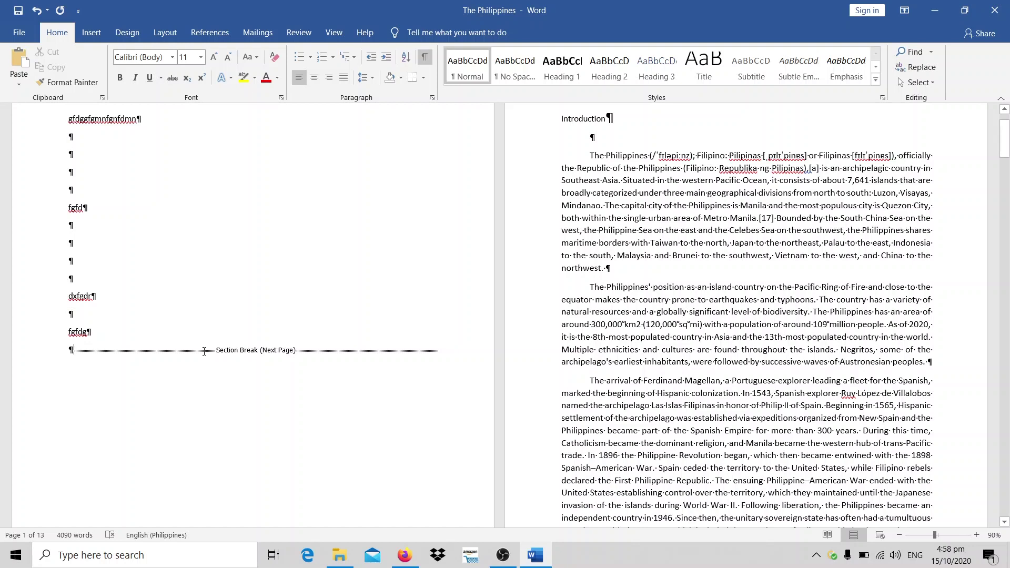
click(156, 334)
scroll(158, 332, down, 2)
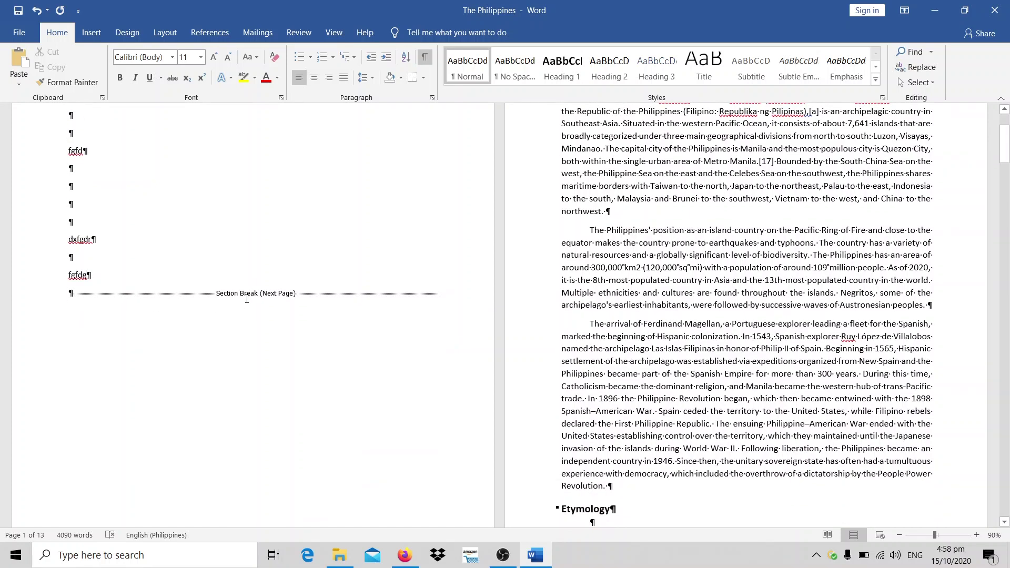
scroll(274, 336, up, 3)
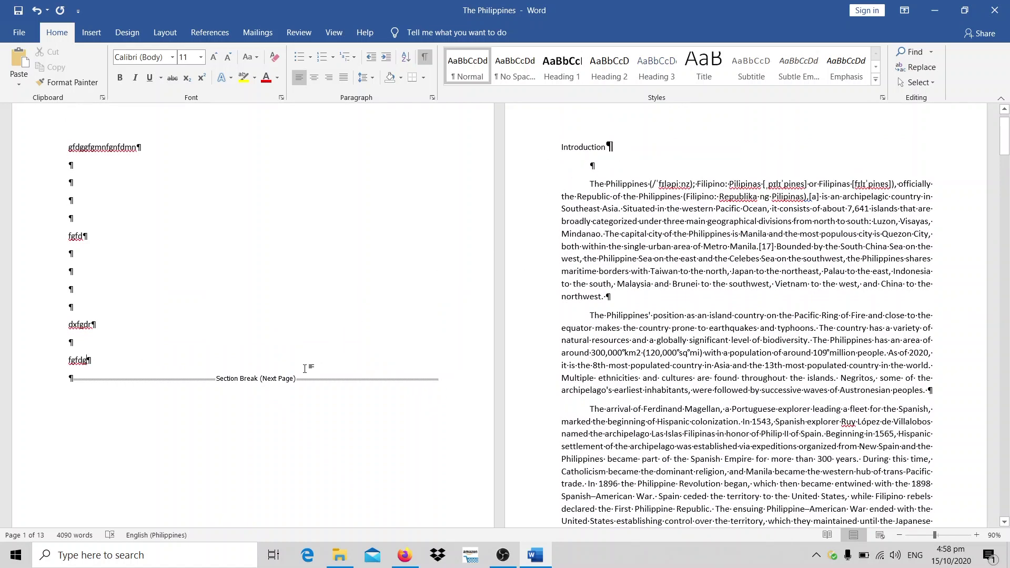
Step: Open the Layout Breaks list and dismiss it without inserting a break
click(101, 39)
click(165, 33)
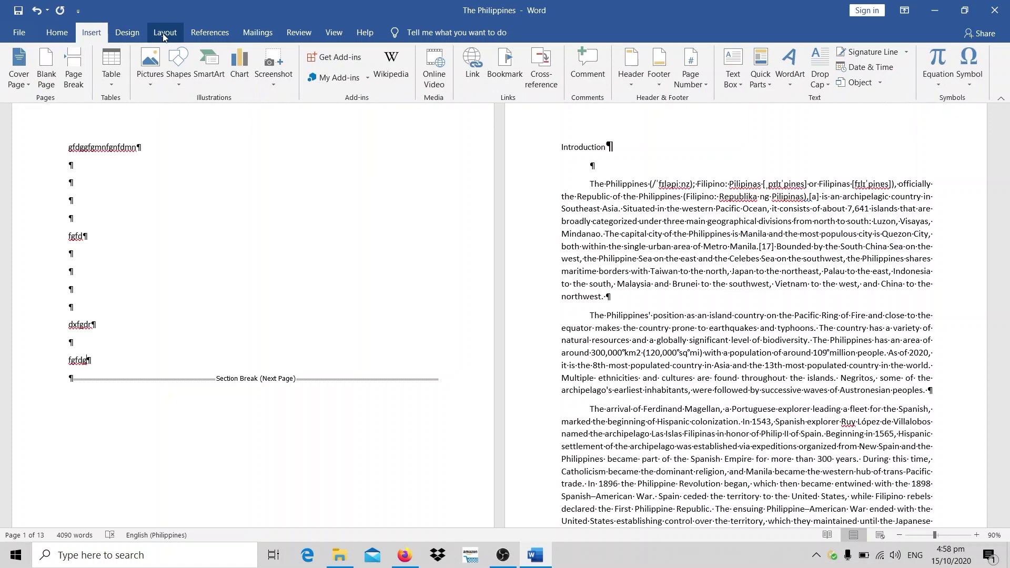
click(163, 52)
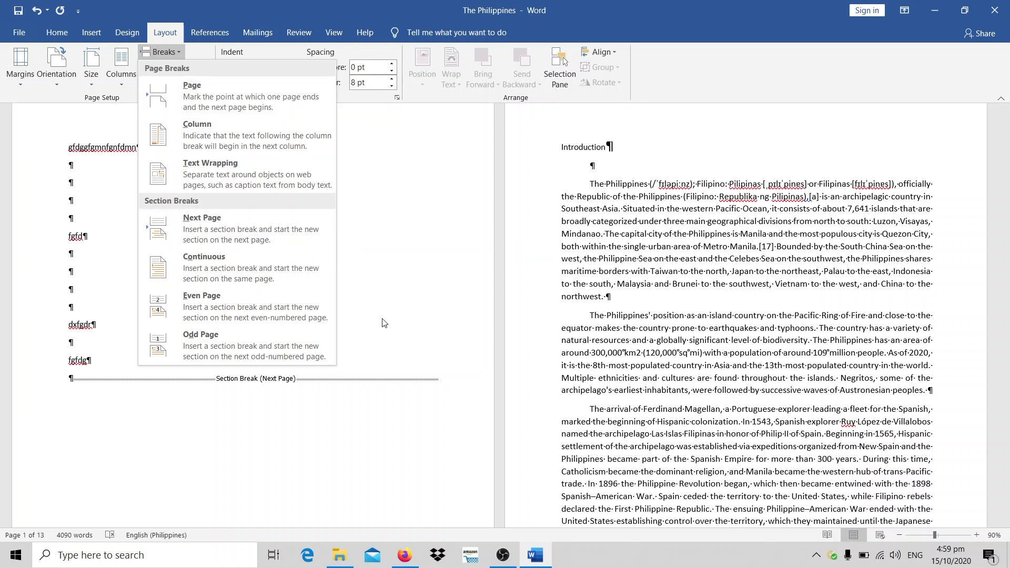
click(120, 390)
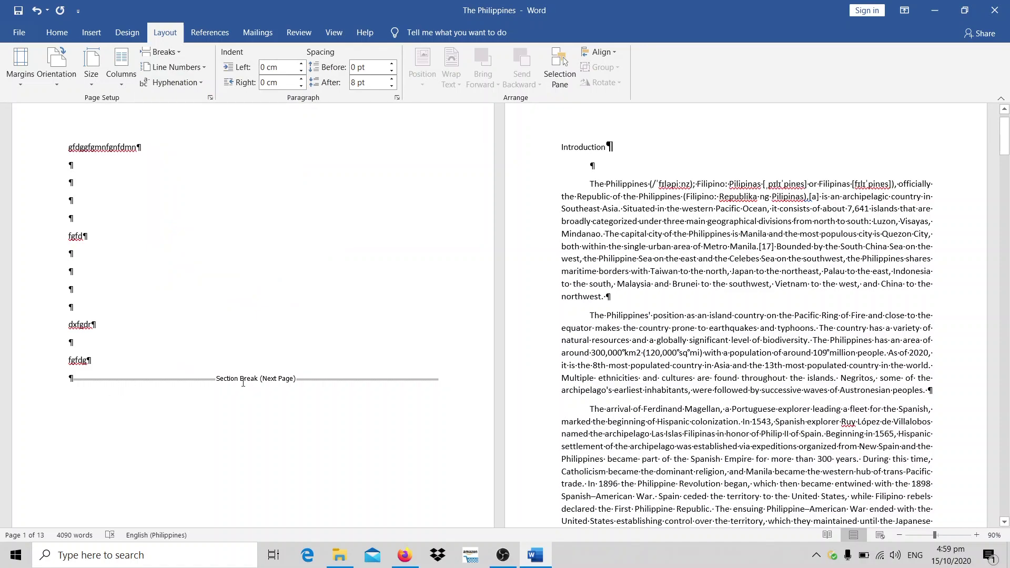
scroll(303, 450, down, 5)
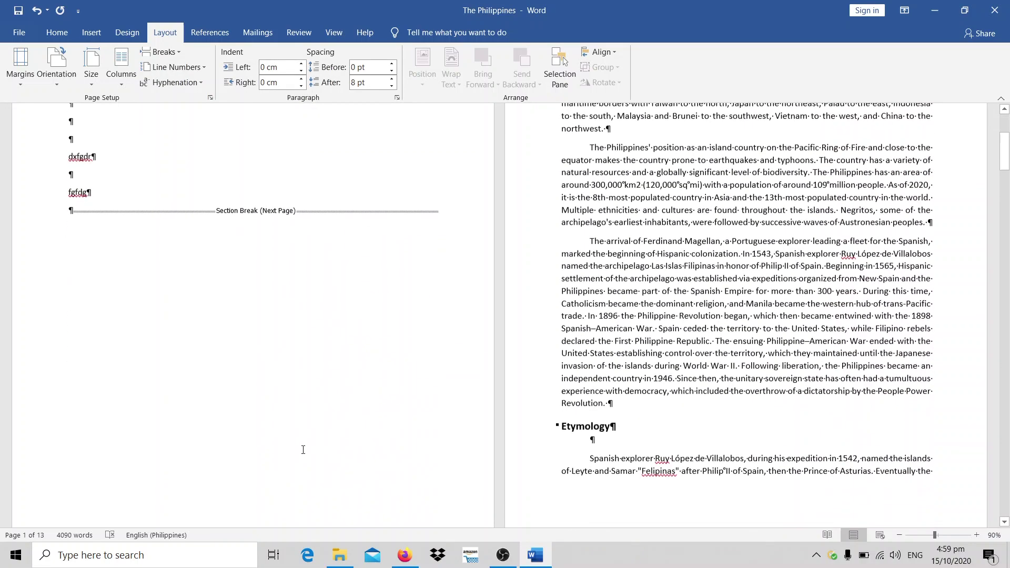
Step: Add three empty lines above the section break
scroll(303, 450, up, 5)
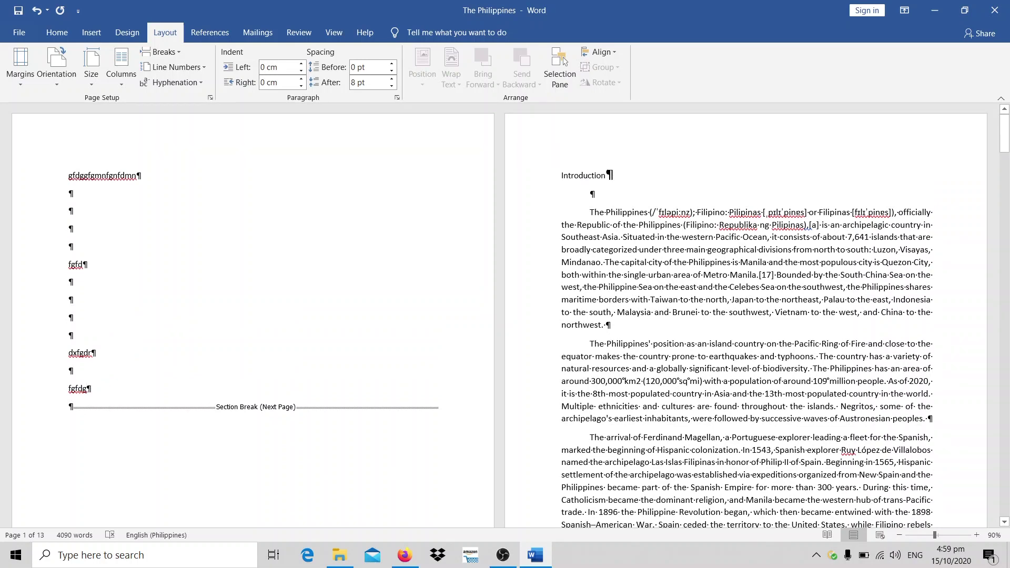
key(Return)
key(Return)
key(Return)
key(Return)
key(Return)
key(Return)
key(Return)
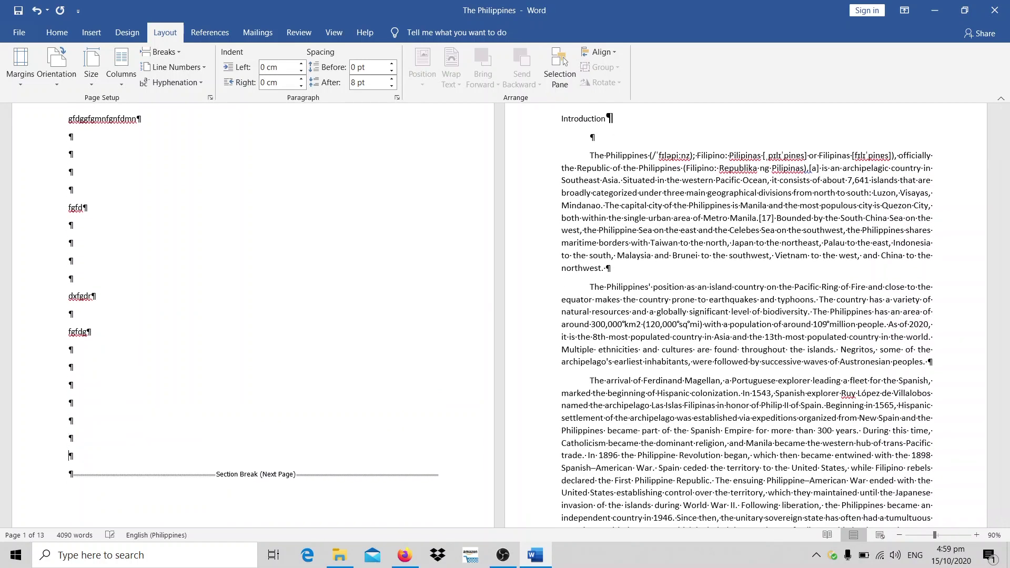
key(Return)
key(Return)
key(Return)
key(Return)
key(Return)
key(Return)
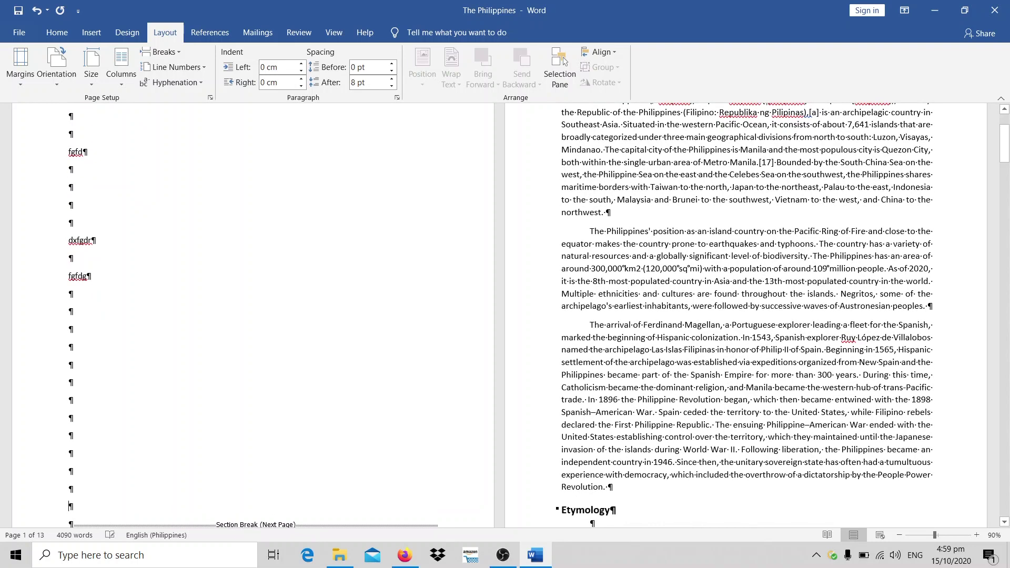
key(Return)
key(Return)
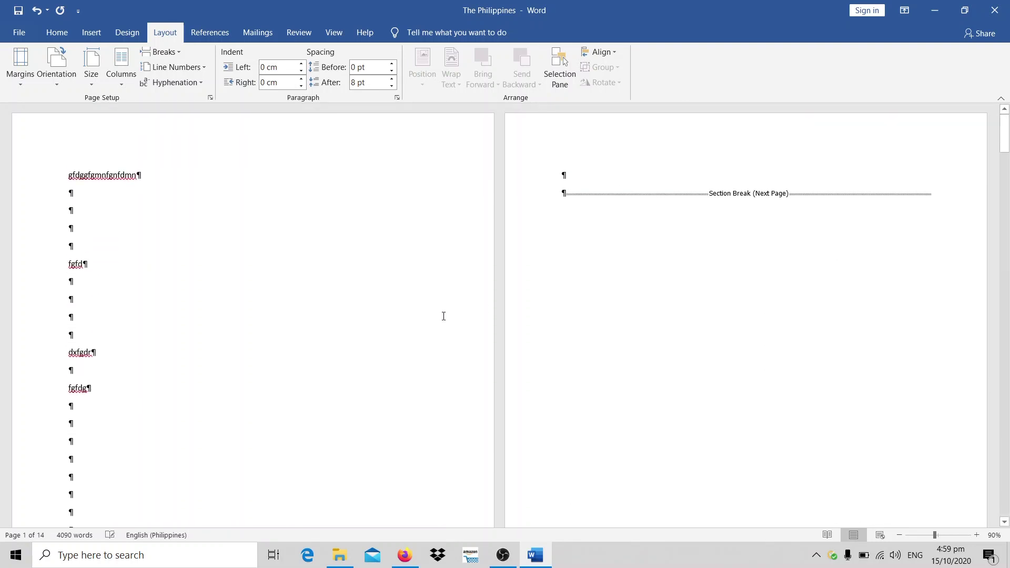
Step: Select and delete the placeholder lines on the first page, then type 'Philippines'
scroll(687, 210, down, 2)
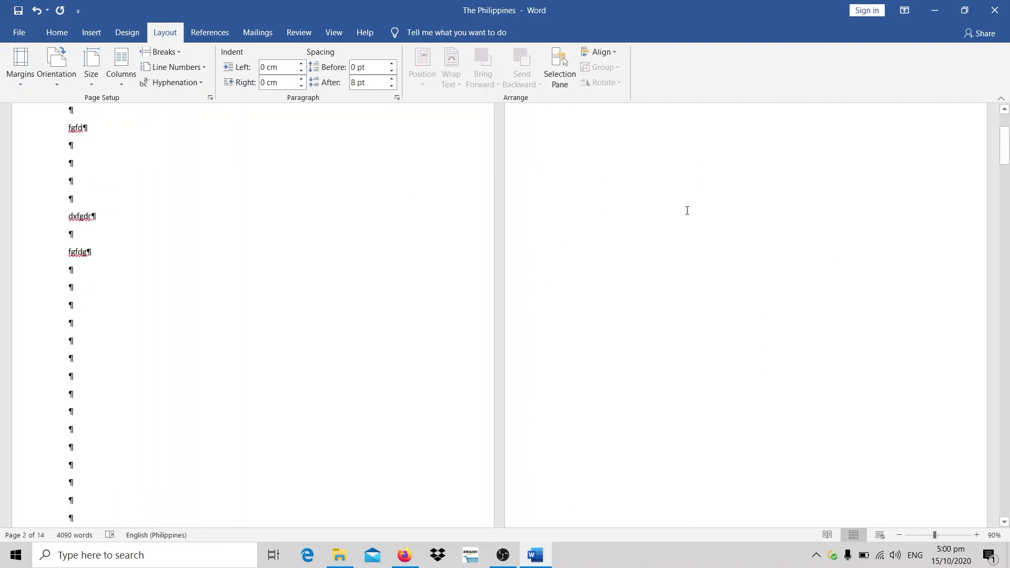
scroll(687, 211, down, 4)
scroll(295, 249, down, 3)
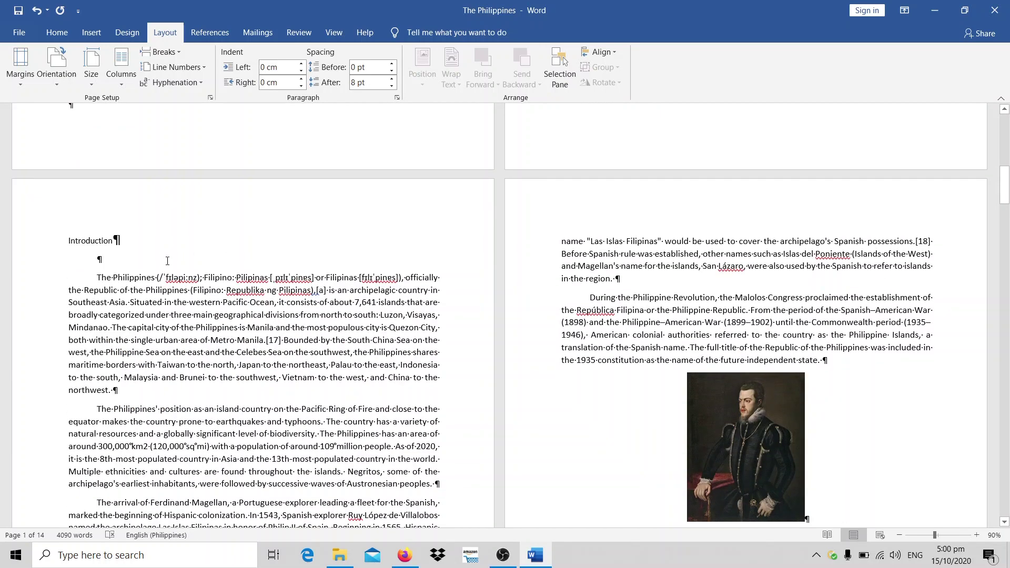
scroll(230, 280, up, 5)
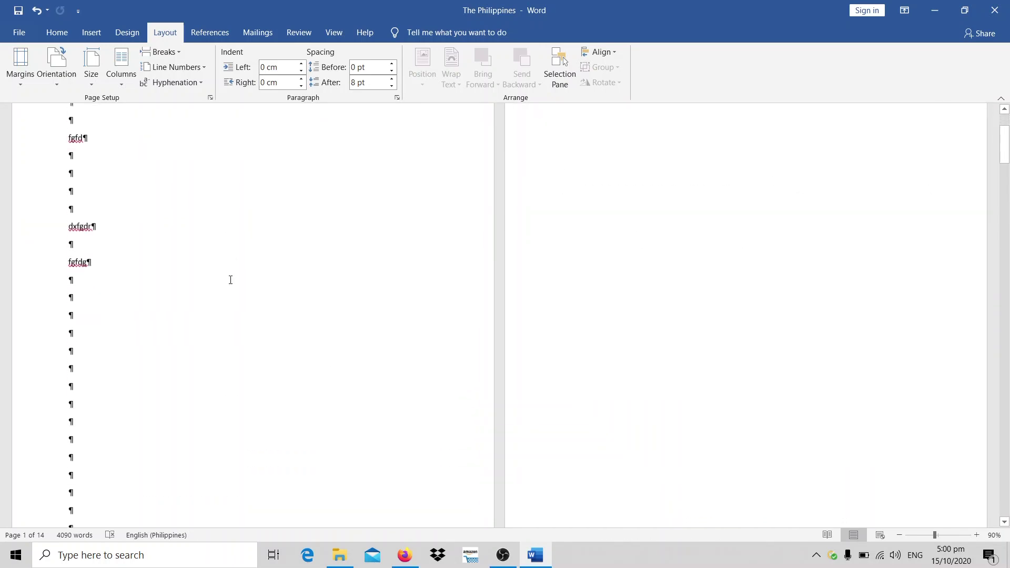
scroll(226, 276, down, 4)
scroll(226, 277, down, 1)
scroll(273, 236, up, 2)
scroll(279, 258, up, 3)
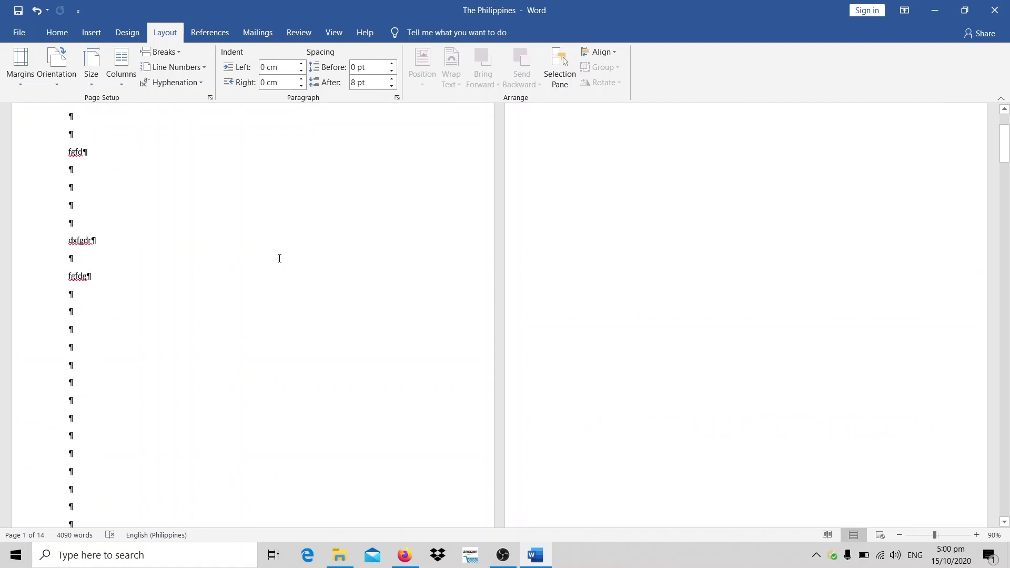
scroll(279, 258, up, 2)
drag(646, 207, 130, 334)
key(Delete)
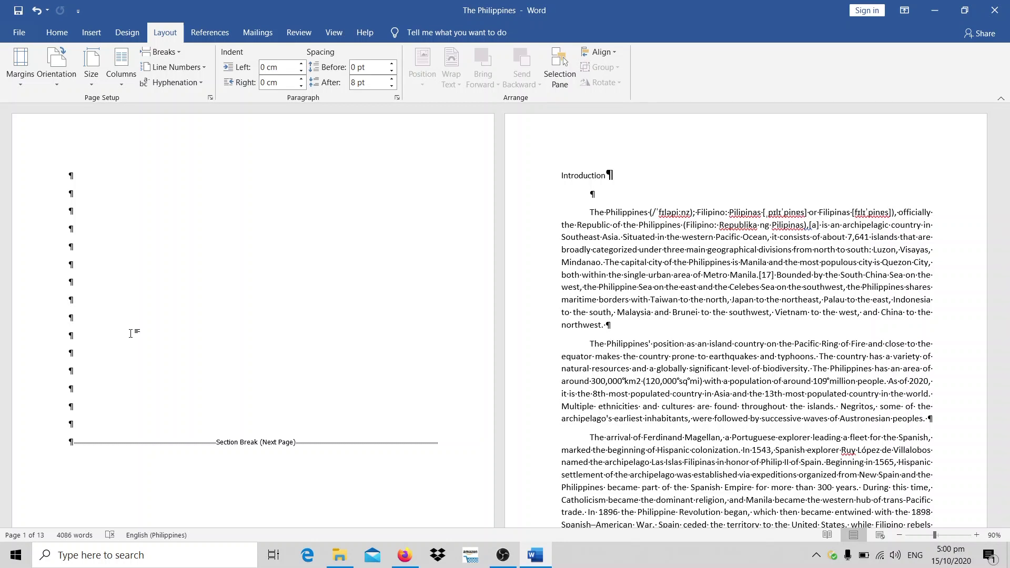
text(Philippines)
scroll(130, 334, up, 10)
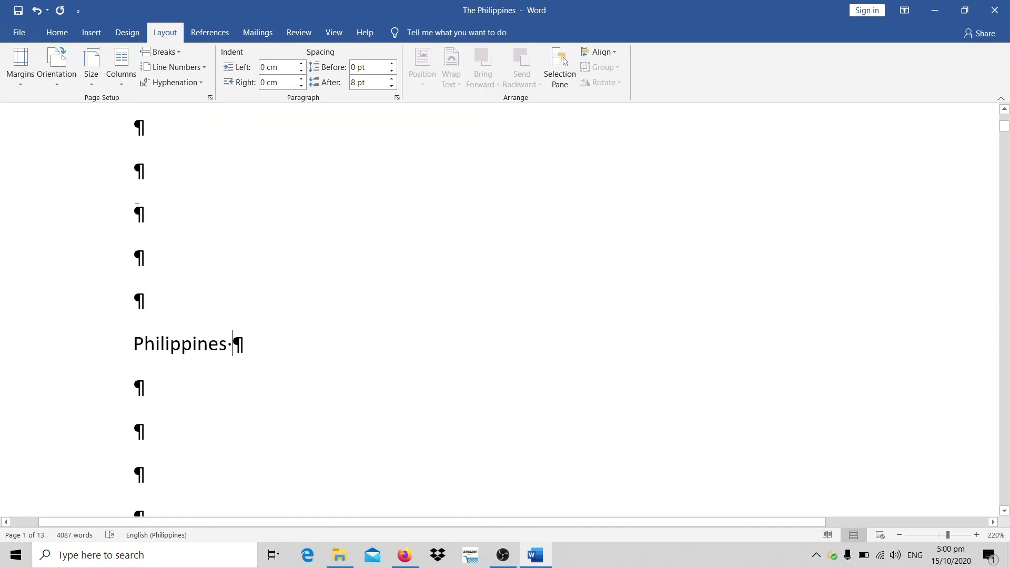
Step: Turn off Show/Hide ¶ so the Philippines page shows without formatting marks
scroll(150, 388, down, 2)
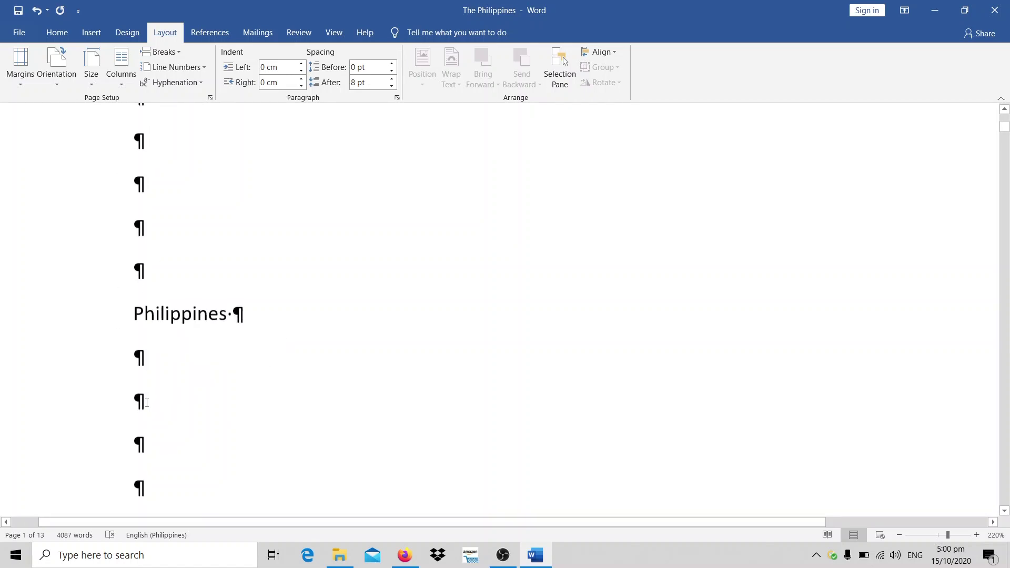
scroll(116, 263, up, 3)
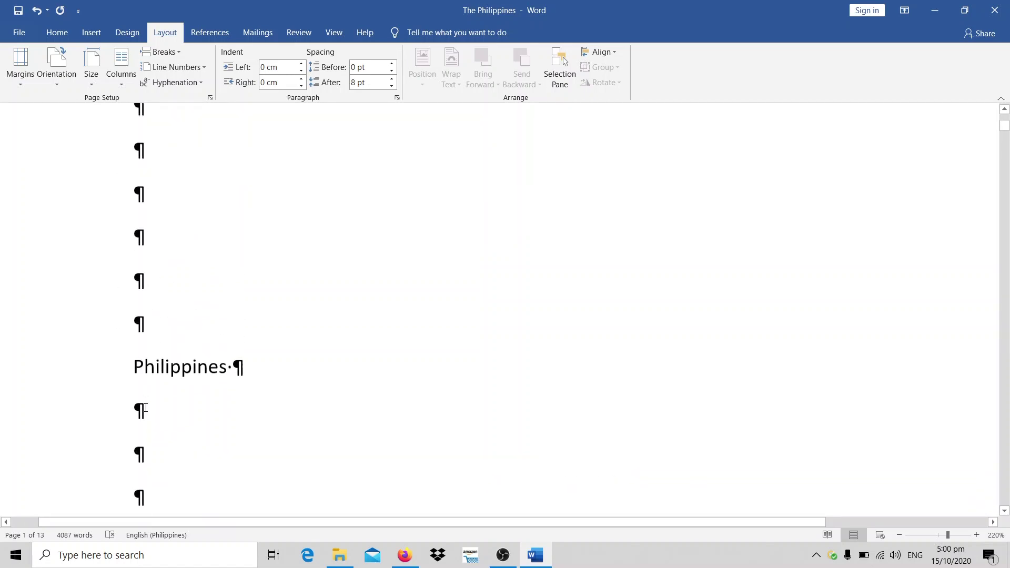
click(56, 33)
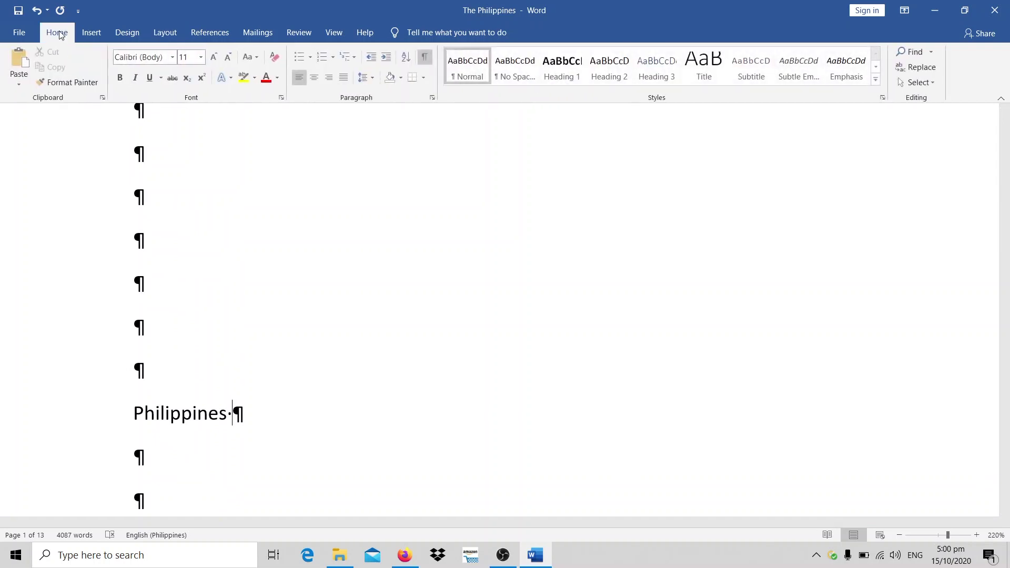
click(425, 57)
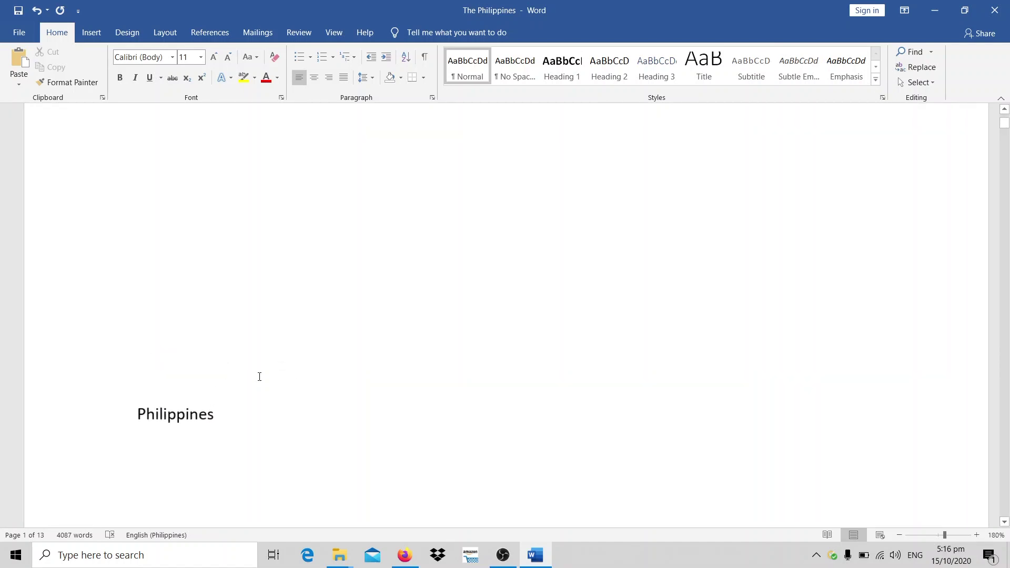
Step: Format 'Philippines' as a centred Heading 1 title at 26 pt
scroll(178, 402, up, 1)
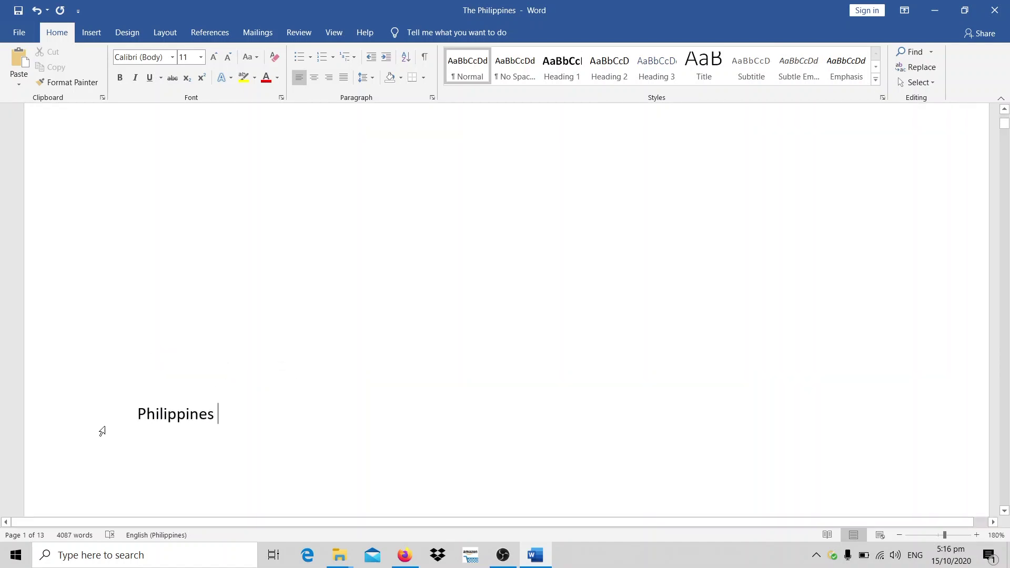
click(113, 425)
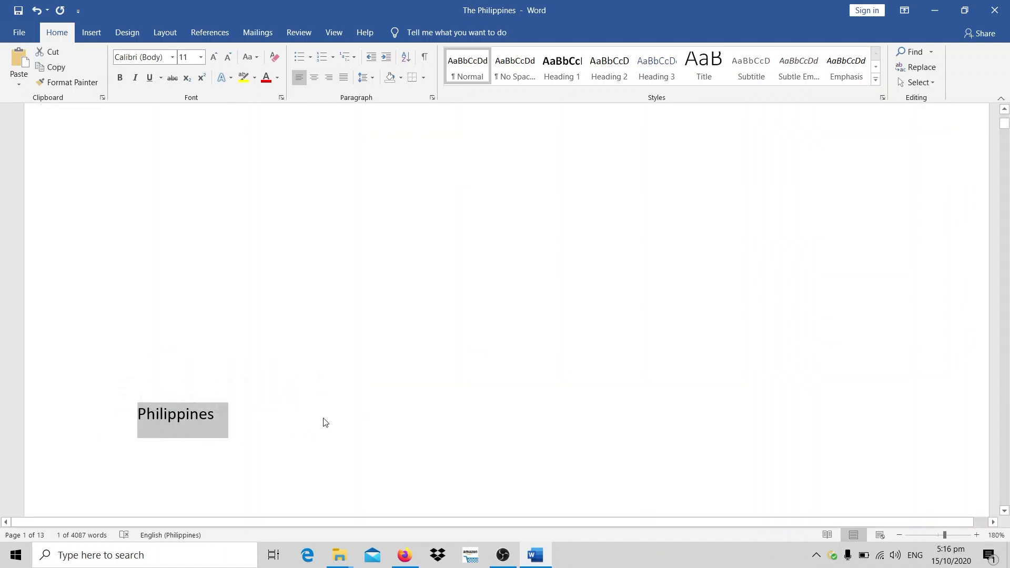
click(559, 78)
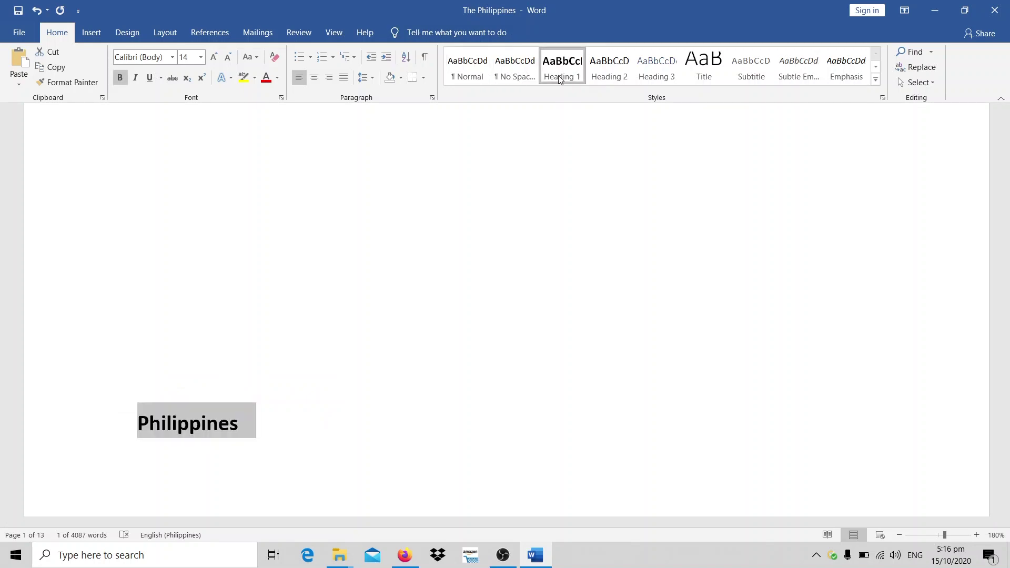
mouse_move(175, 418)
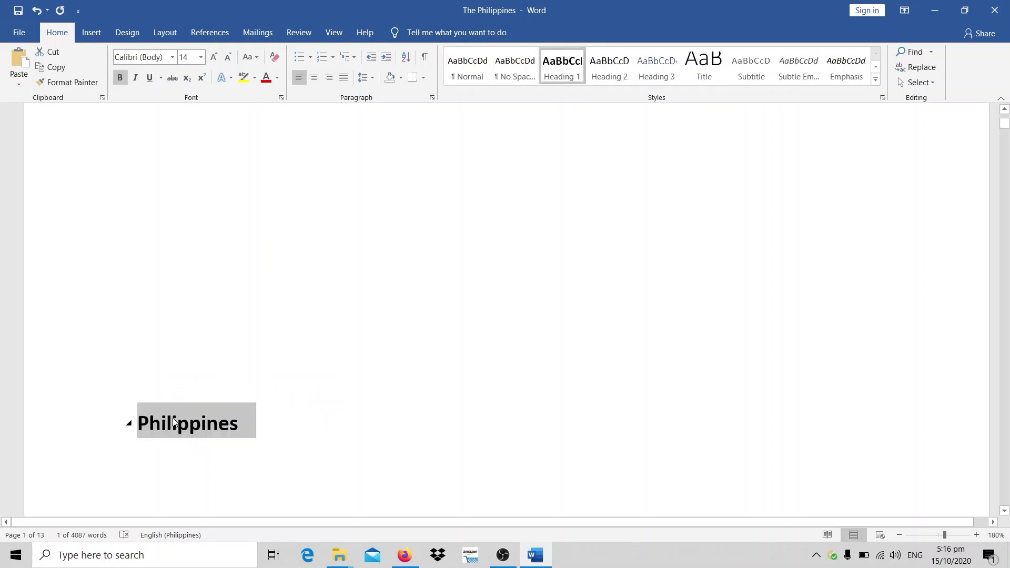
ctrl+scroll(244, 393, up, 3)
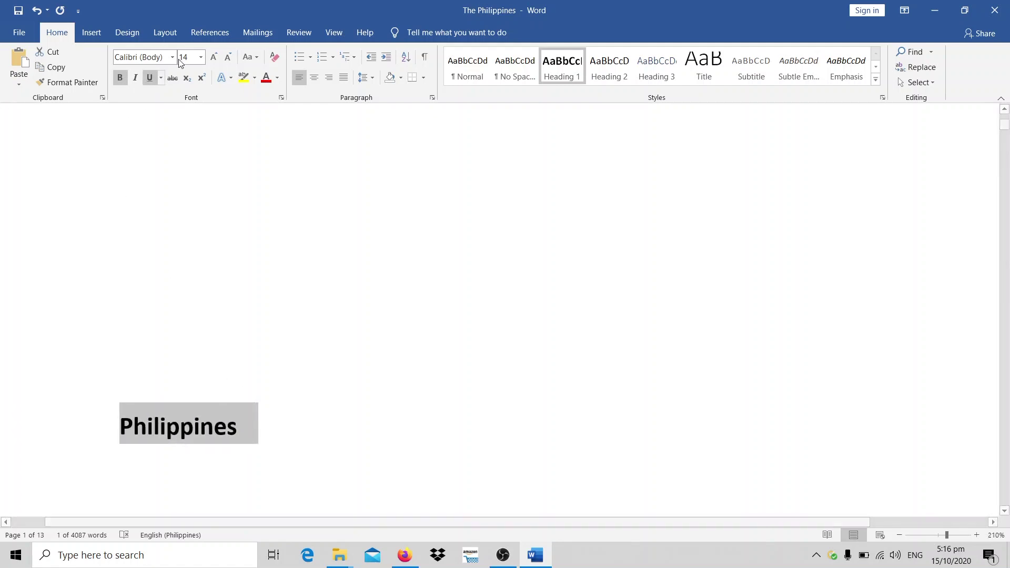
click(200, 58)
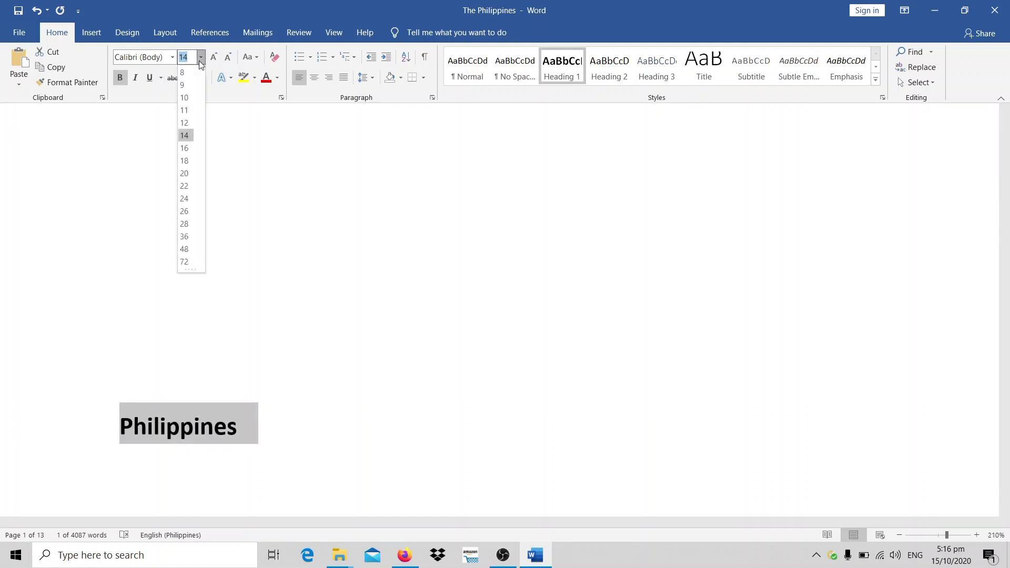
click(185, 211)
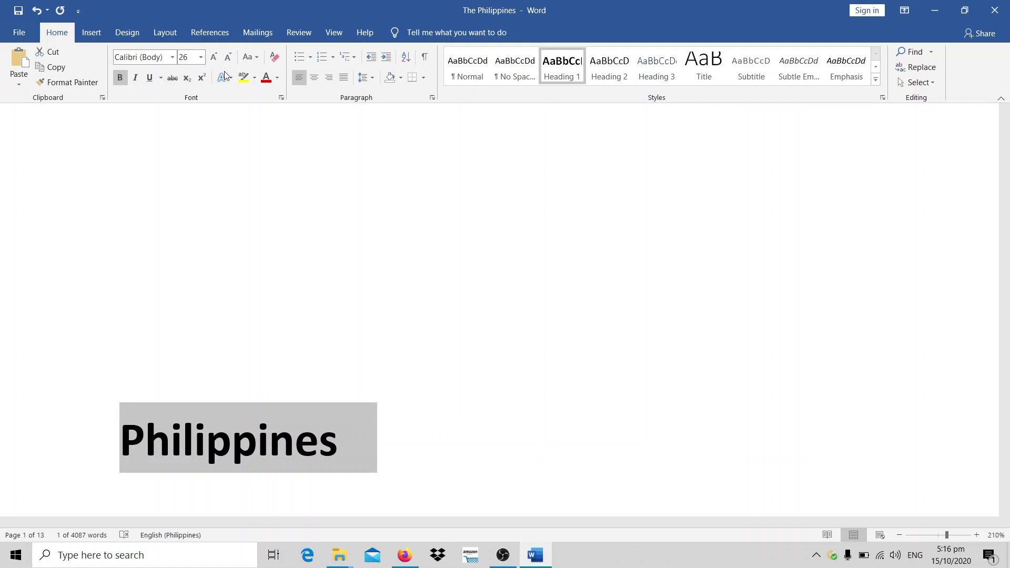
click(310, 82)
Step: Add centred filler lines 'Dfvd.nvfdkj', 'Kjzxjkchzkjsdy' and 'zshdkuljhsyz' beneath the title
scroll(475, 238, down, 2)
scroll(476, 238, down, 7)
scroll(475, 239, down, 1)
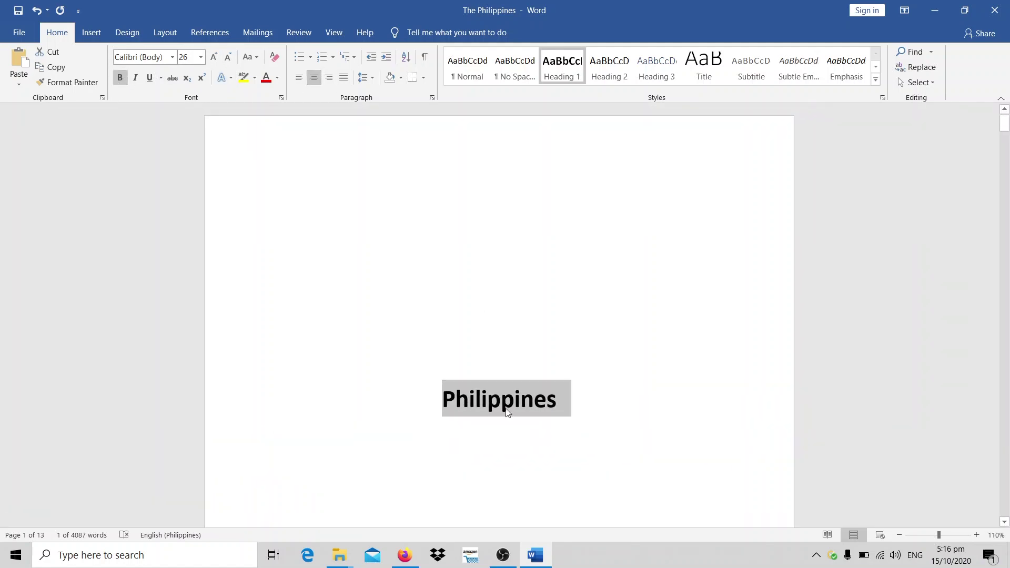
scroll(558, 421, down, 4)
scroll(591, 386, up, 2)
click(512, 458)
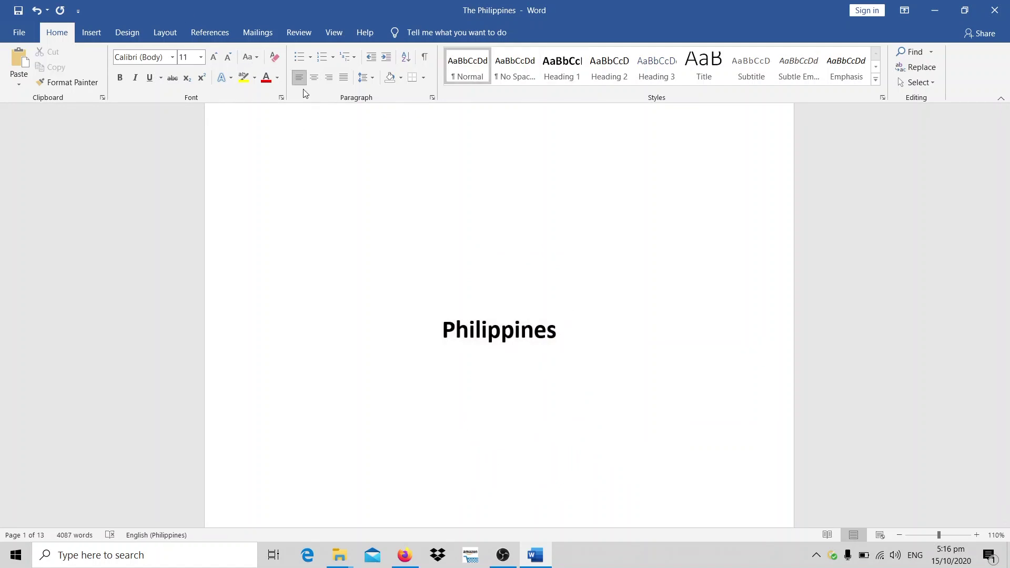
click(314, 78)
text(Dfvd.nvfdkj)
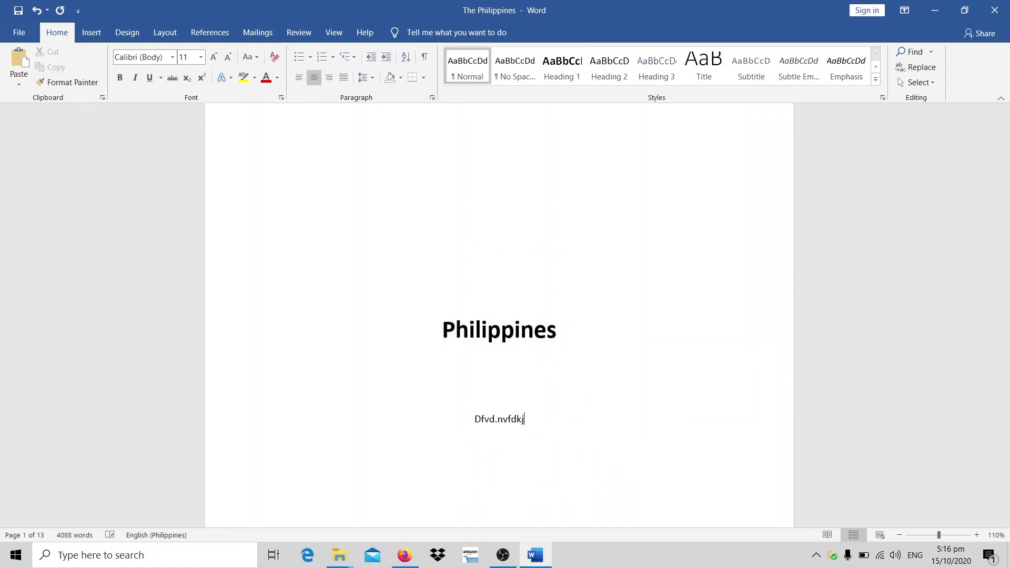
key(Return)
key(Return)
text(Kjzxjkchzkjsdy)
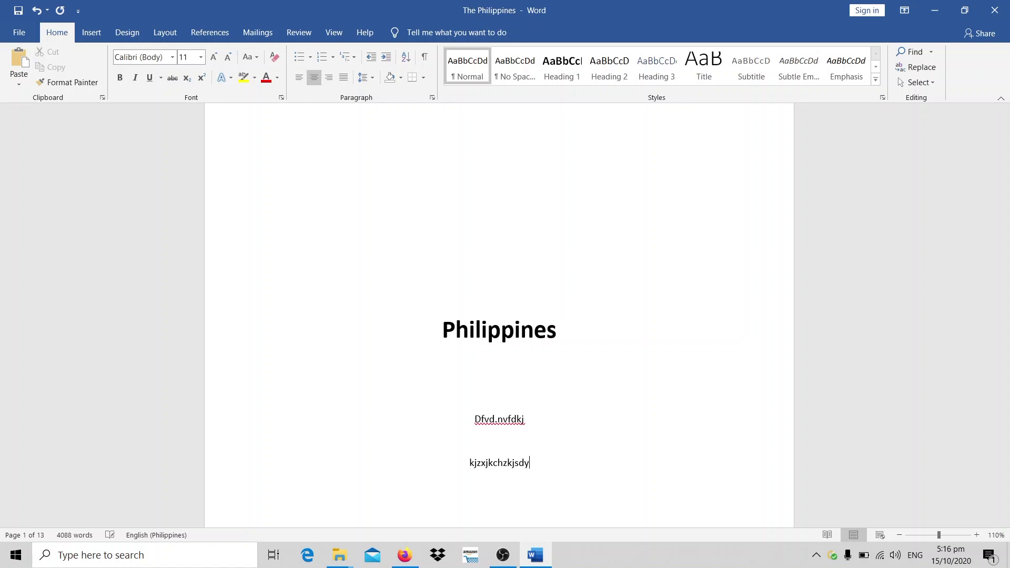
key(Return)
key(Return)
text(zshdkuljhsyz)
scroll(339, 109, down, 1)
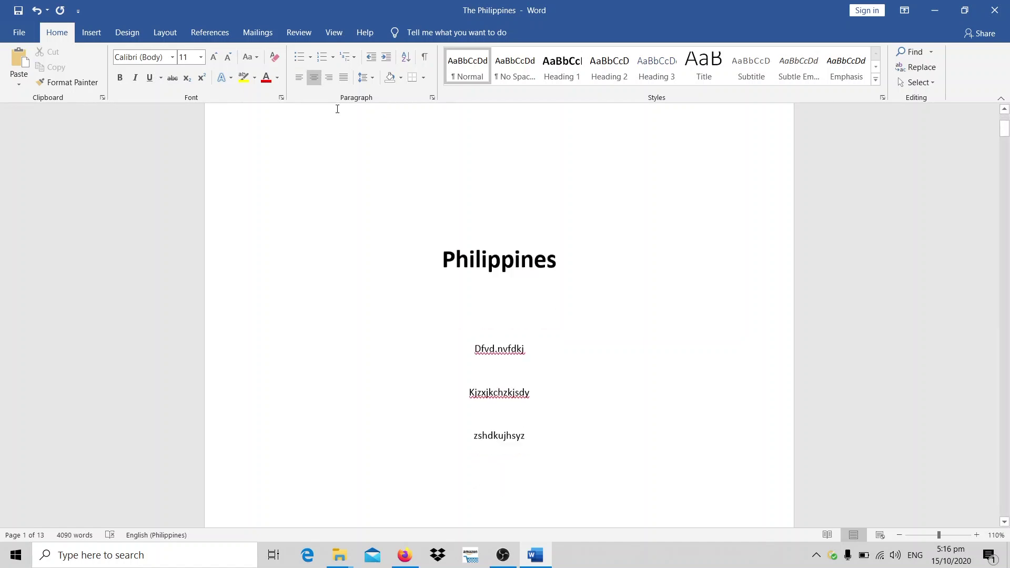
scroll(341, 109, down, 4)
ctrl+scroll(341, 109, up, 1)
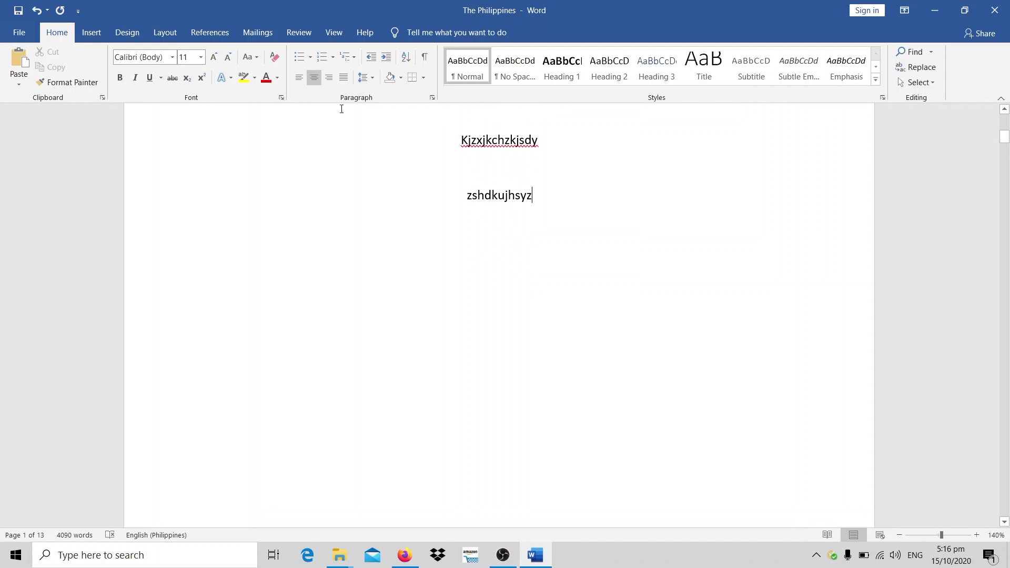
ctrl+scroll(341, 109, up, 1)
ctrl+scroll(341, 109, down, 4)
ctrl+scroll(340, 108, down, 1)
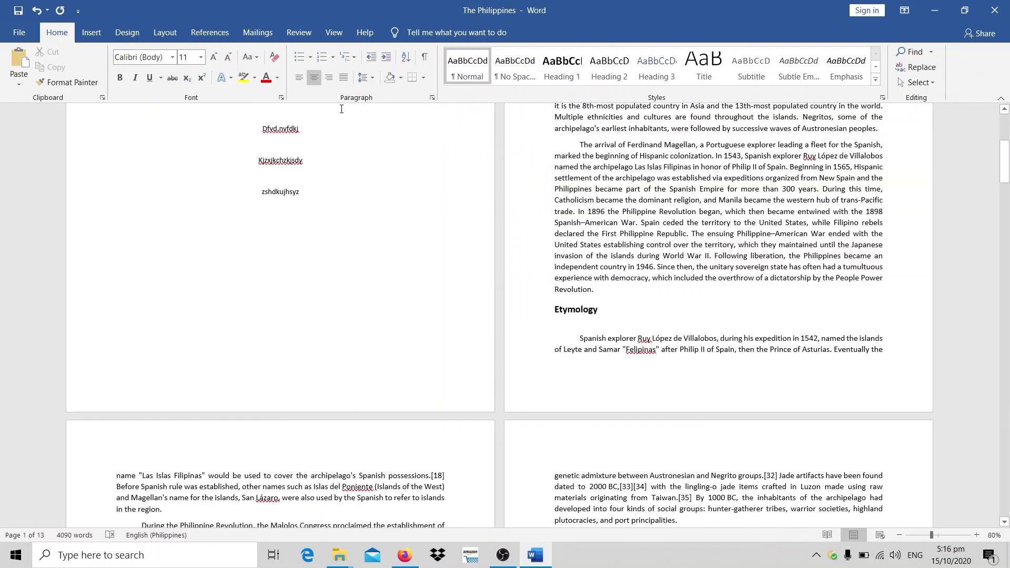
Step: Add a new line below the filler text and insert a Page break from Layout > Breaks
scroll(258, 215, down, 1)
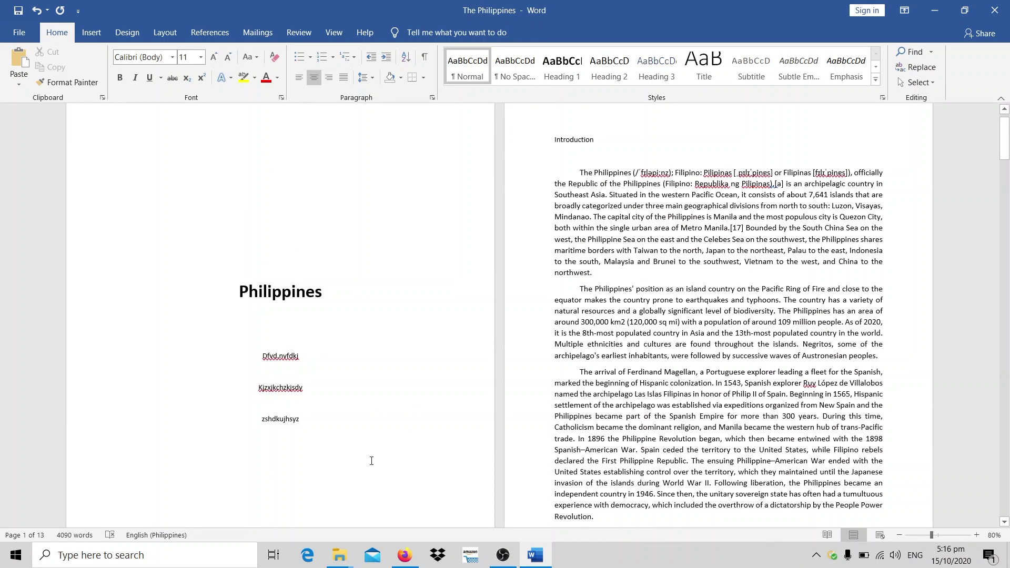
key(Return)
scroll(321, 466, down, 2)
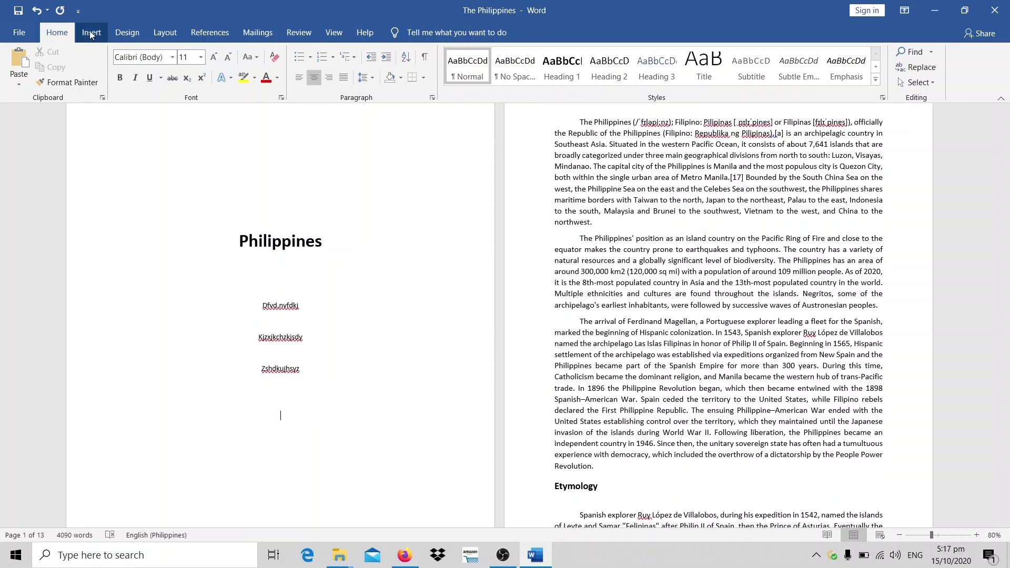
click(97, 35)
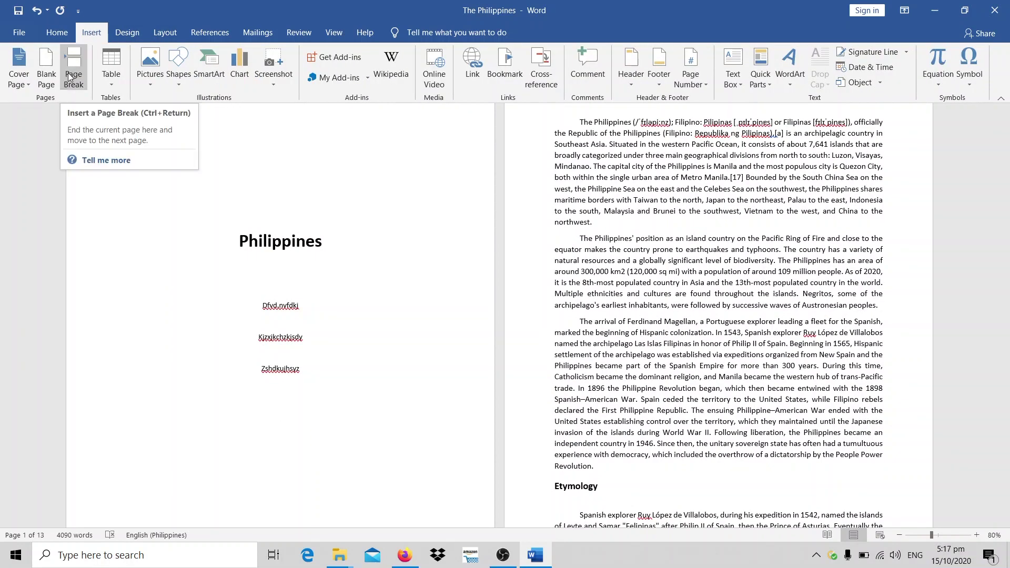
click(176, 36)
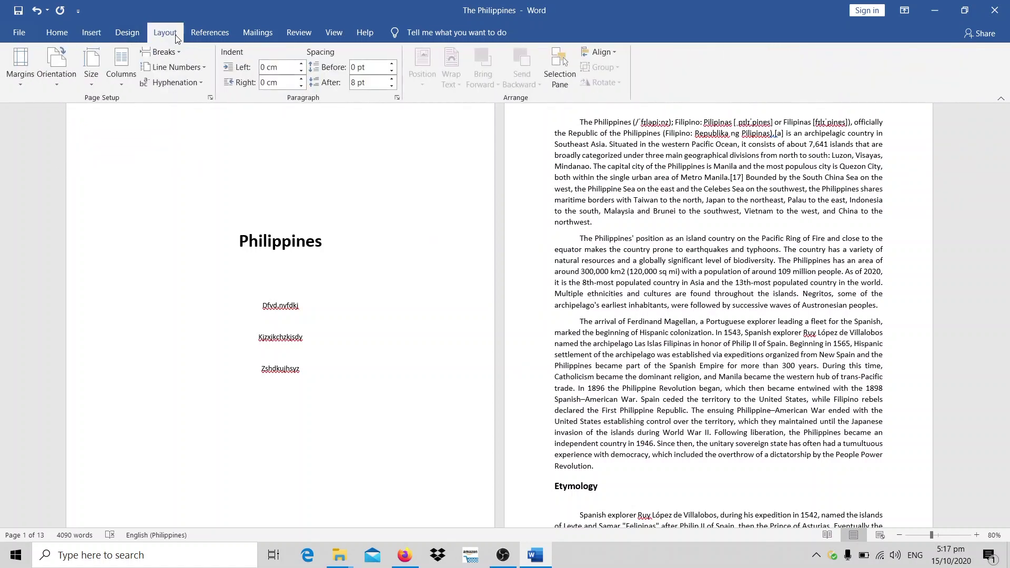
click(181, 52)
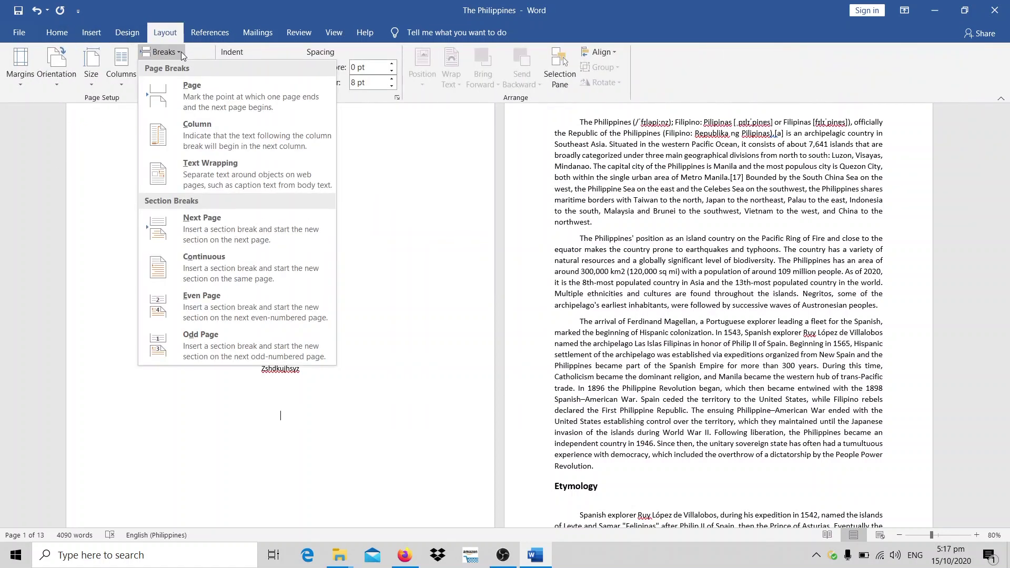
click(196, 98)
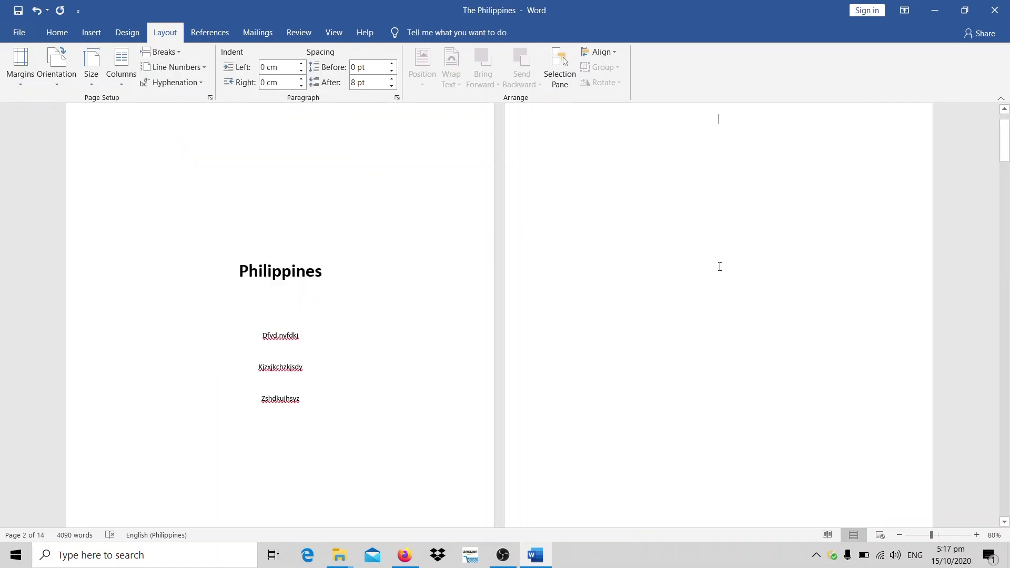
ctrl+scroll(767, 233, down, 3)
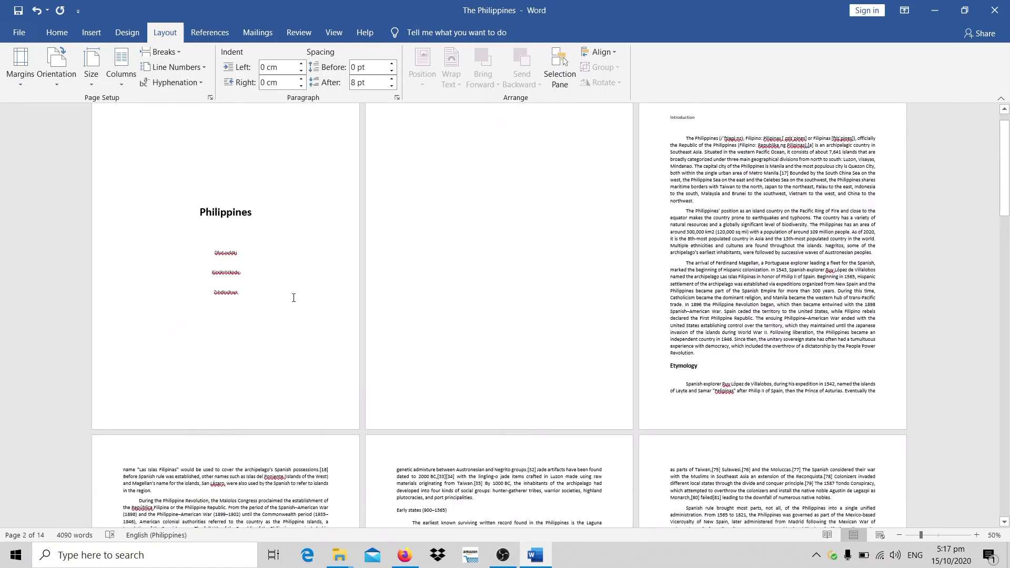
scroll(348, 263, up, 1)
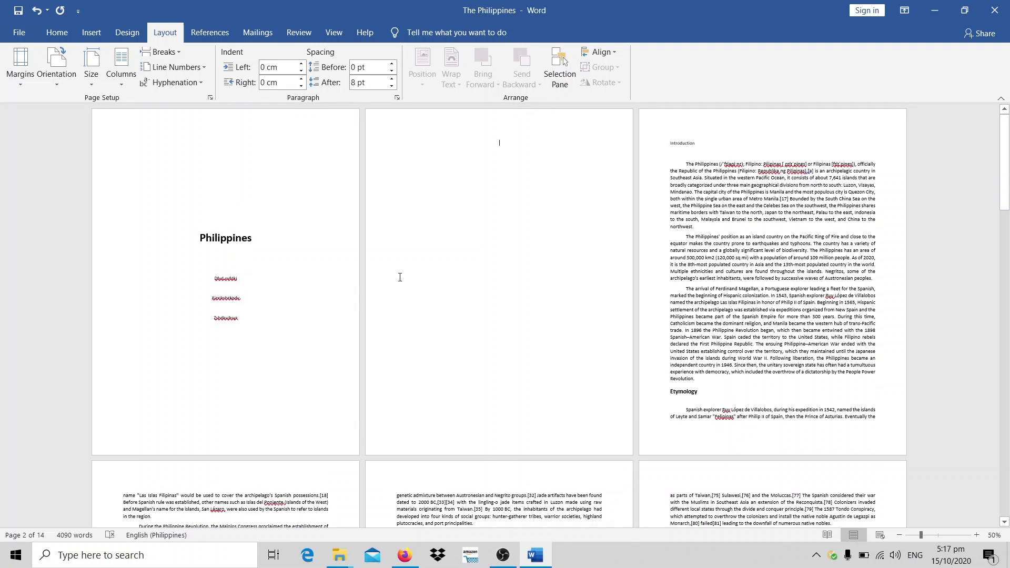
click(282, 286)
Step: Show formatting marks and add an empty line above the page break
scroll(498, 265, up, 2)
scroll(498, 266, down, 2)
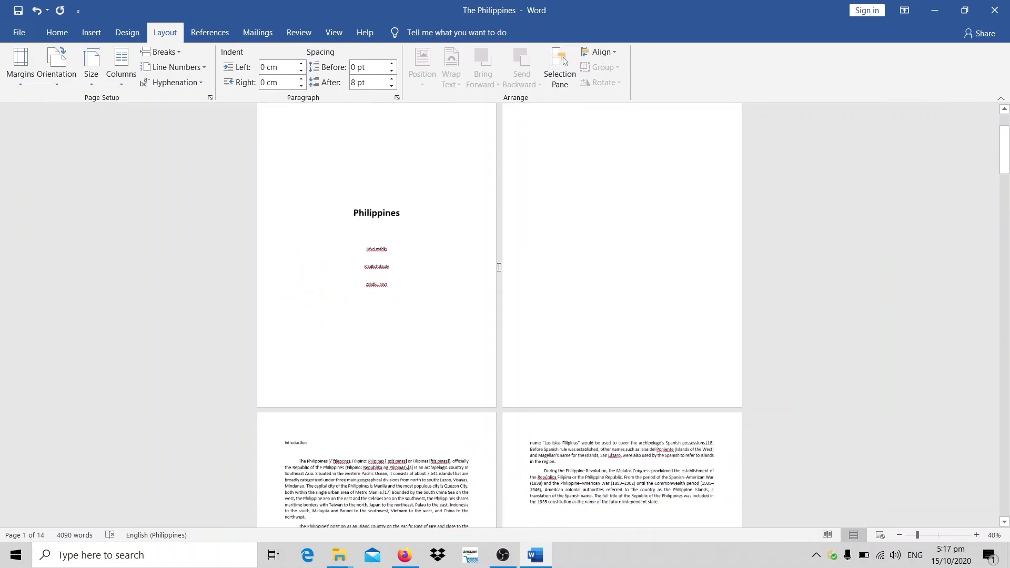
scroll(499, 267, down, 1)
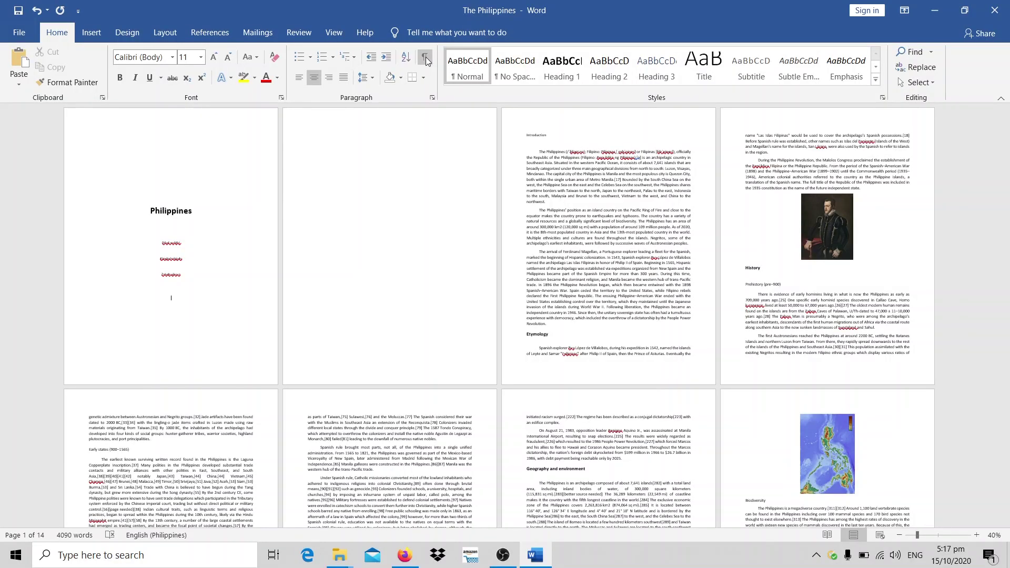
click(425, 57)
ctrl+scroll(404, 223, up, 3)
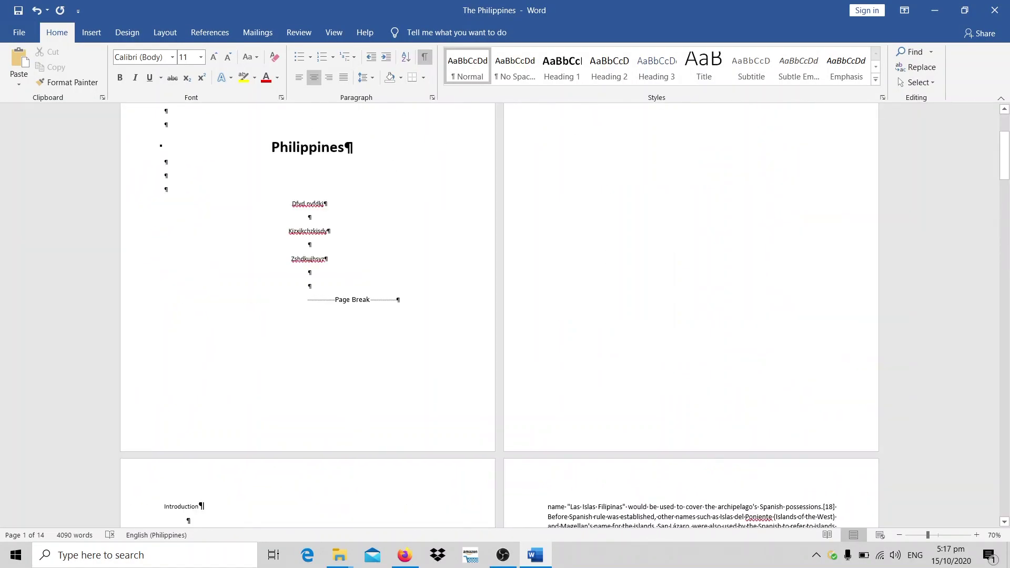
key(Return)
key(Return)
Step: Add empty lines at the top of the blank second page and hide formatting marks
scroll(413, 369, up, 5)
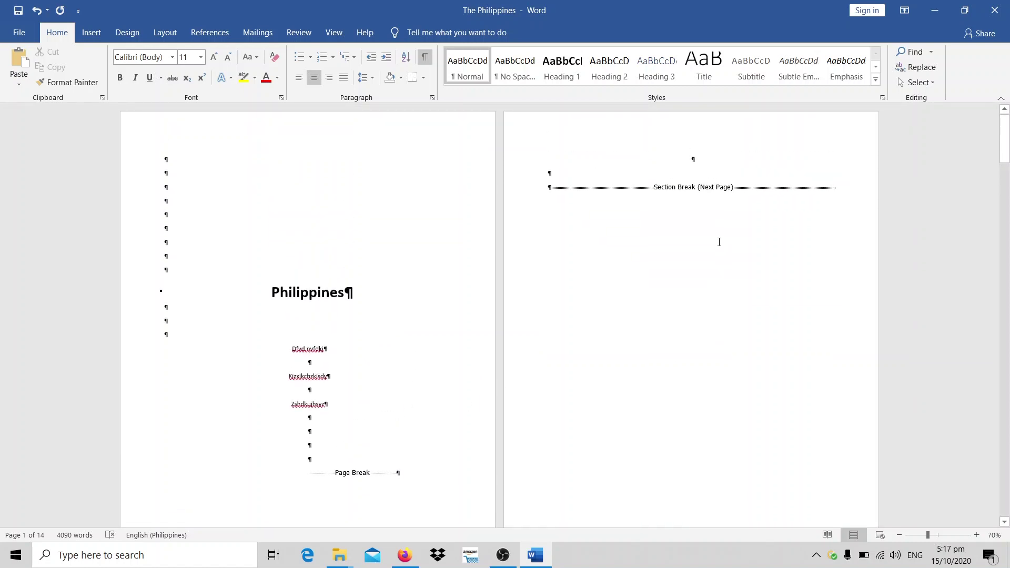
click(598, 172)
key(Return)
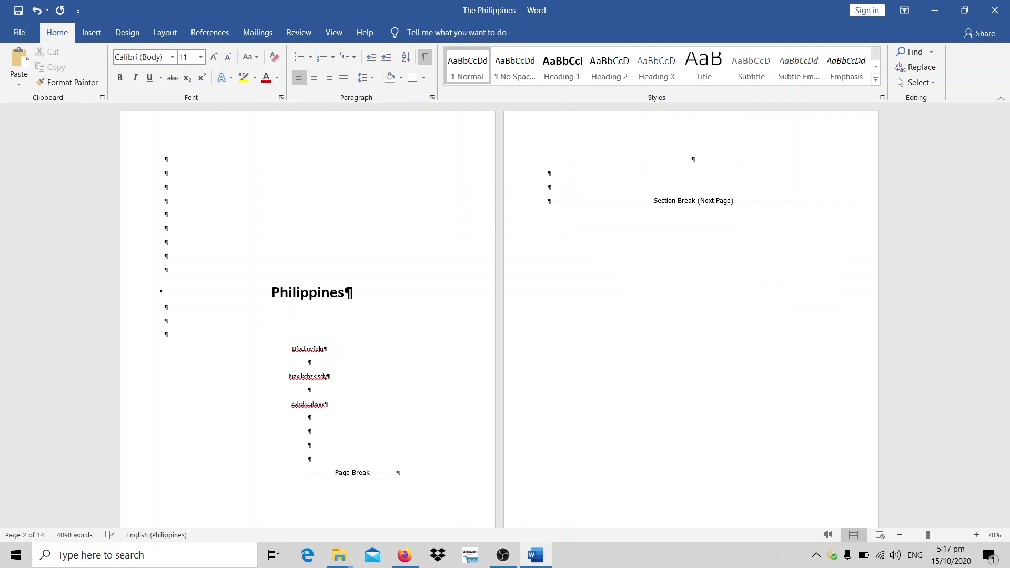
key(Return)
key(Return)
key(Return)
key(Return)
key(Return)
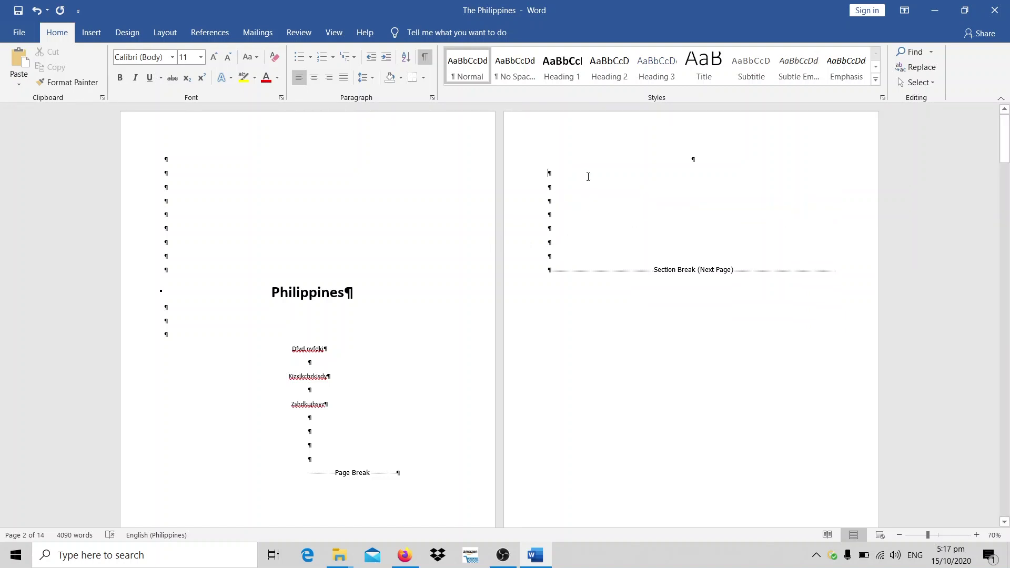
click(425, 58)
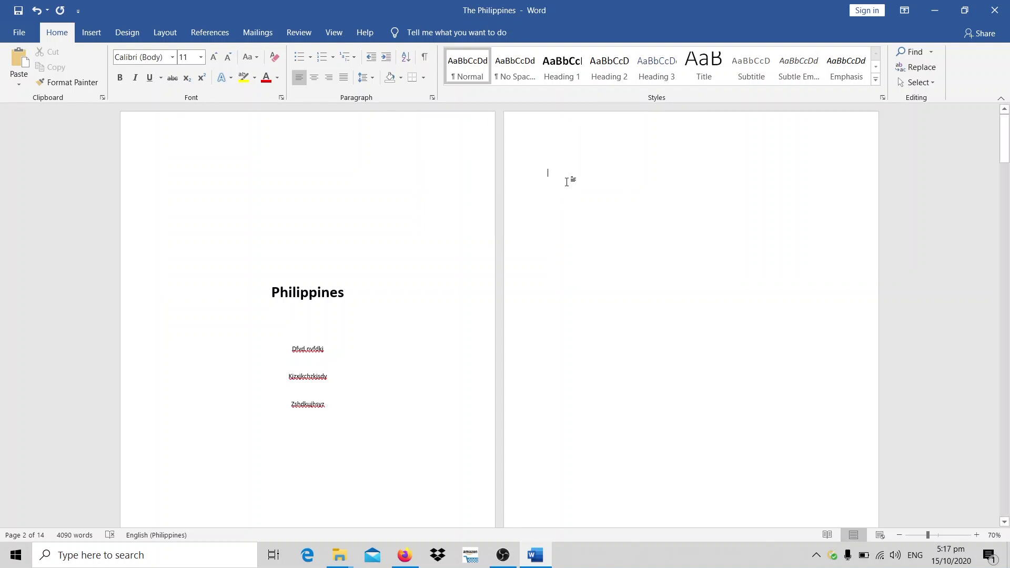
key(Return)
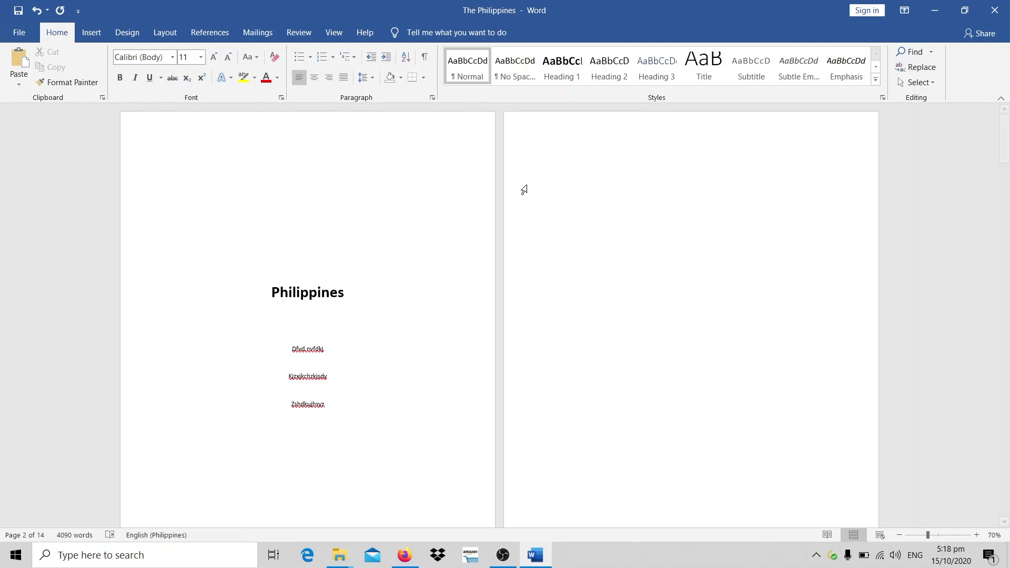
click(210, 33)
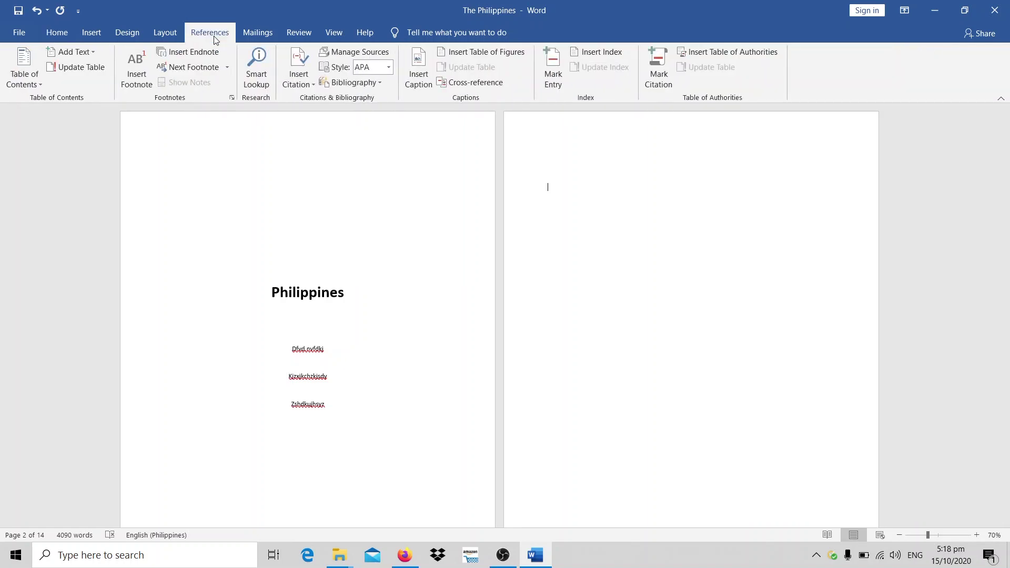
click(23, 73)
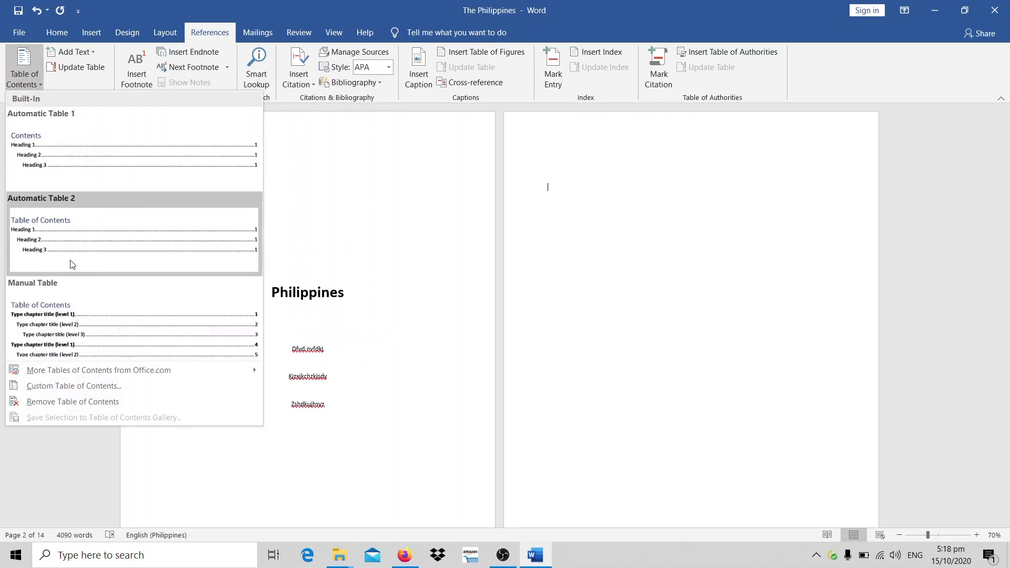
click(46, 232)
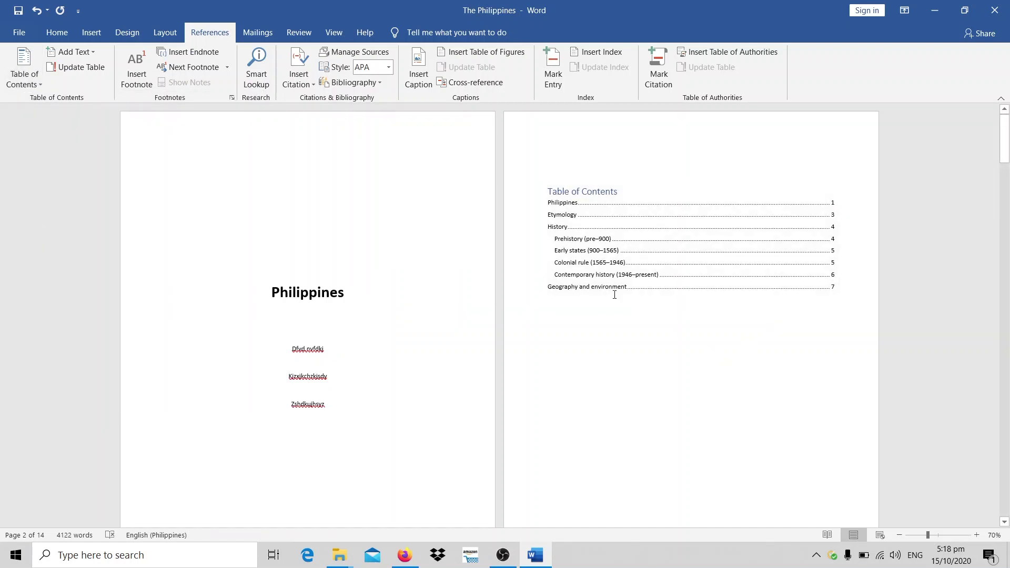
ctrl+scroll(689, 357, up, 3)
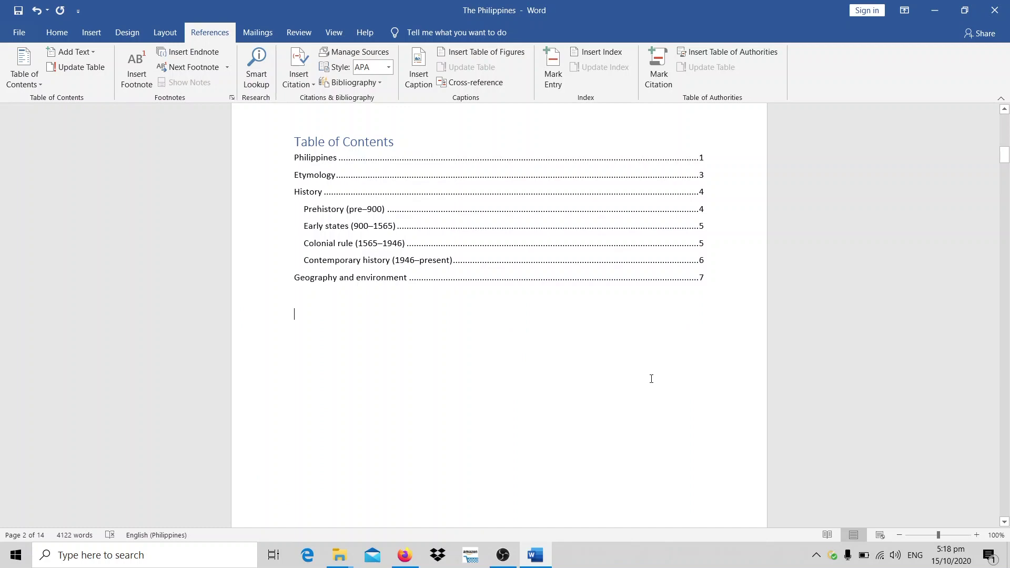
ctrl+scroll(652, 378, up, 2)
ctrl+scroll(650, 379, down, 4)
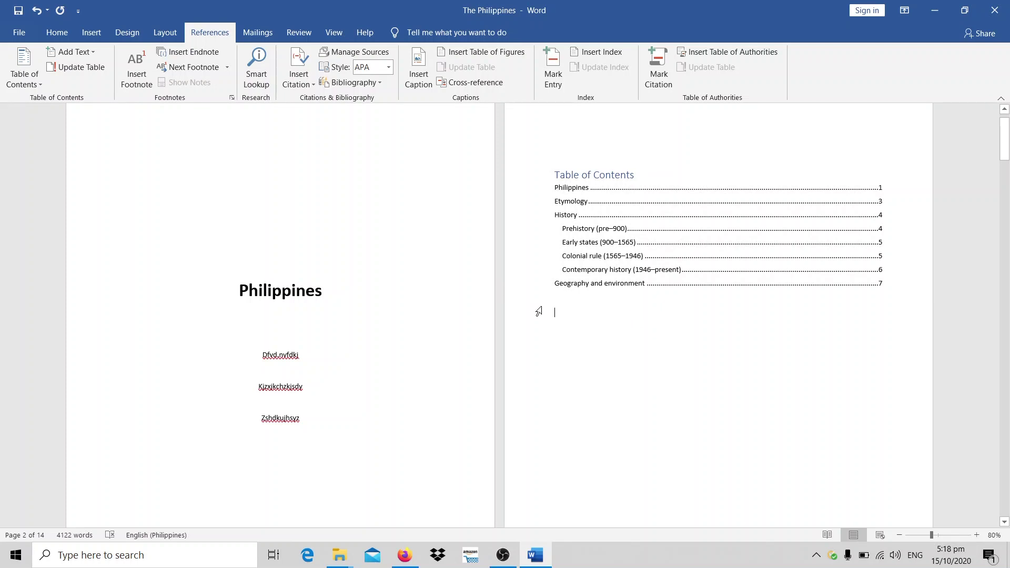
ctrl+scroll(632, 329, up, 1)
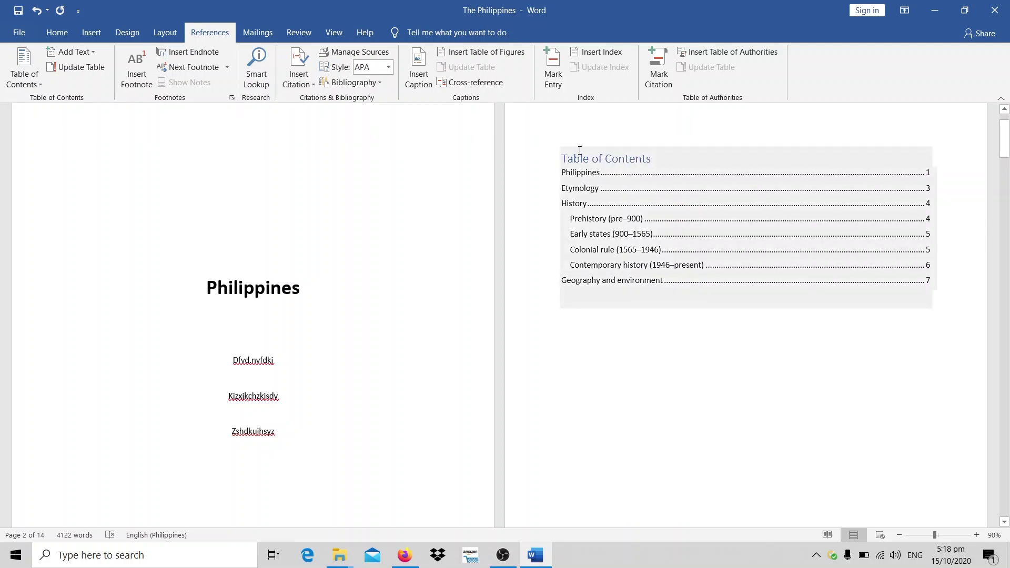
scroll(636, 206, up, 1)
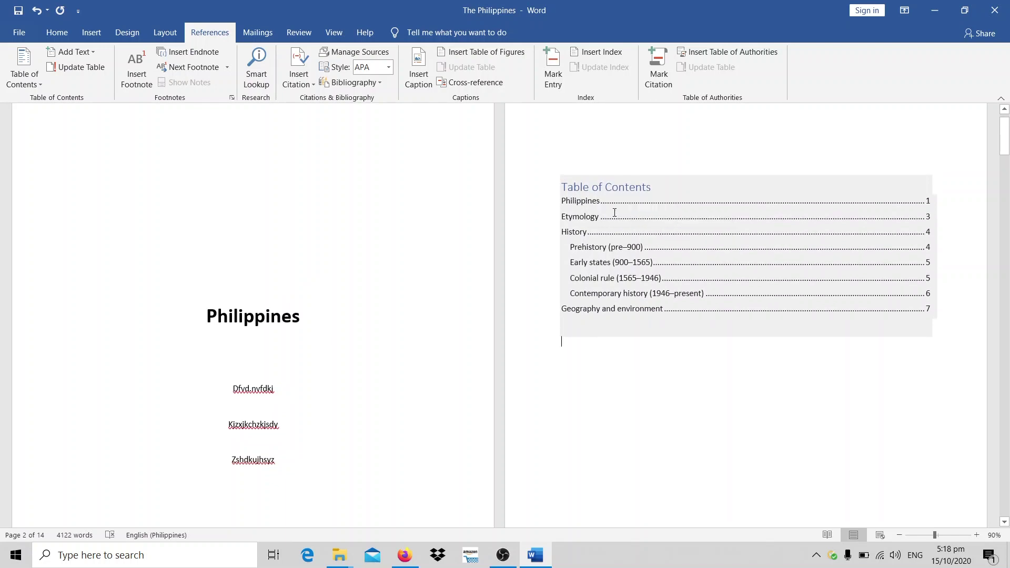
scroll(615, 211, up, 1)
drag(653, 216, 561, 221)
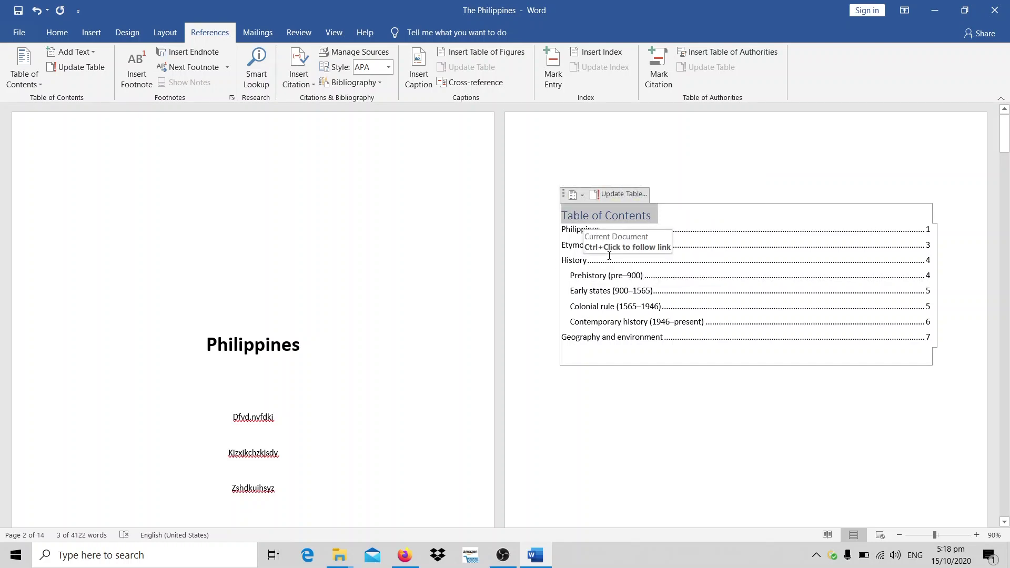
Step: Remove the built-in contents title and type 'Table of Contents' above the list
click(696, 177)
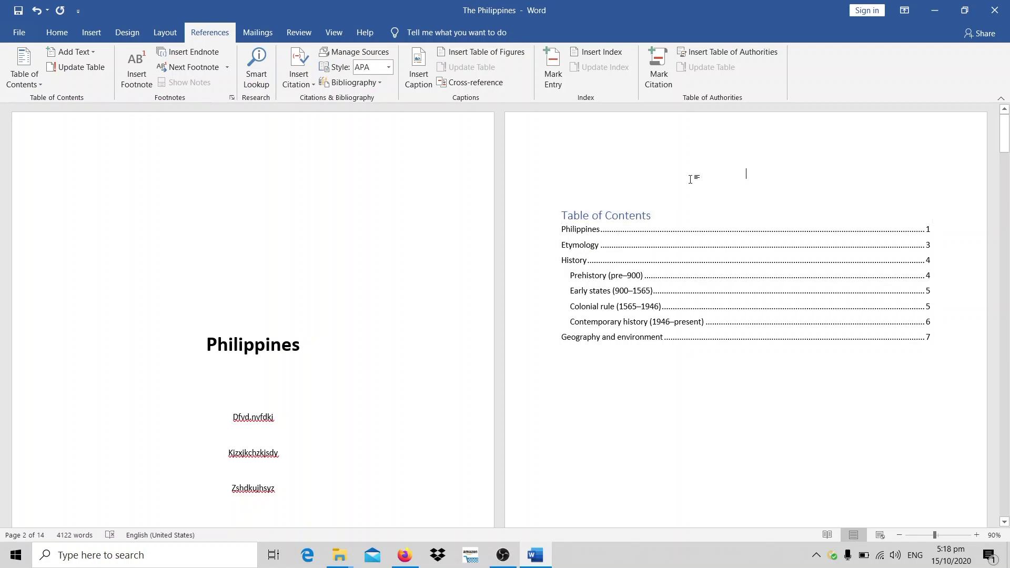
key(ctrl+z)
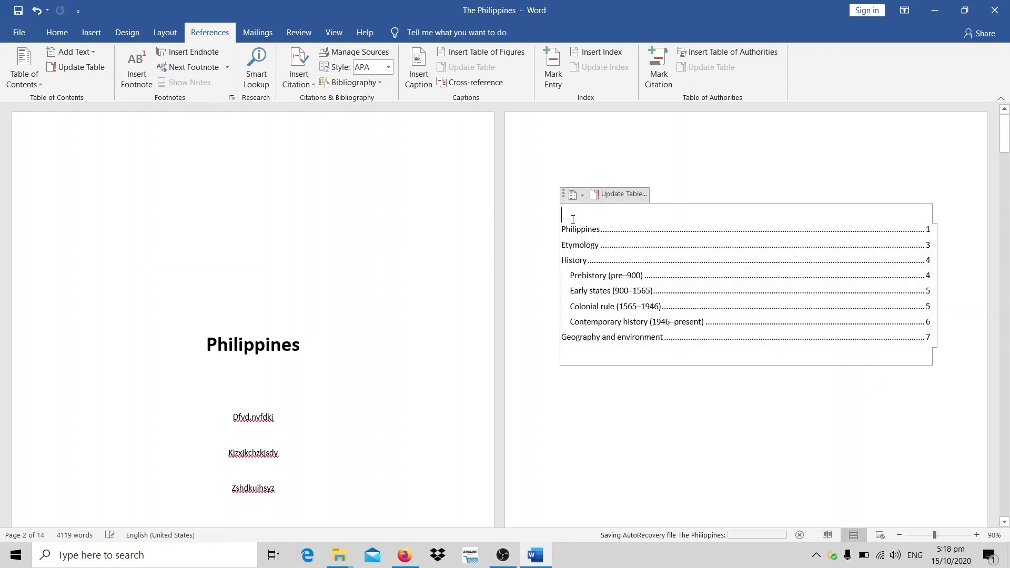
click(763, 182)
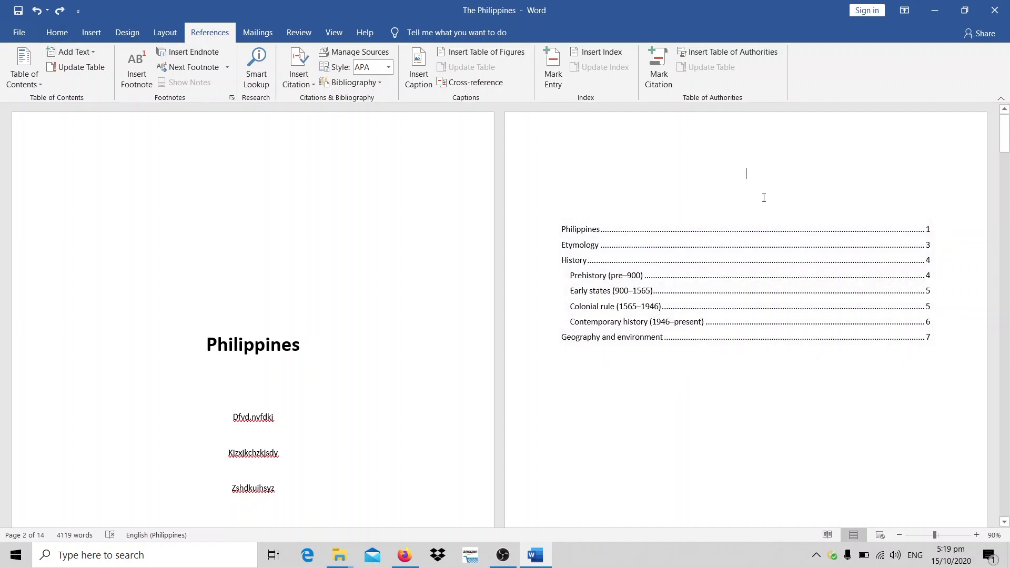
text(Tabl)
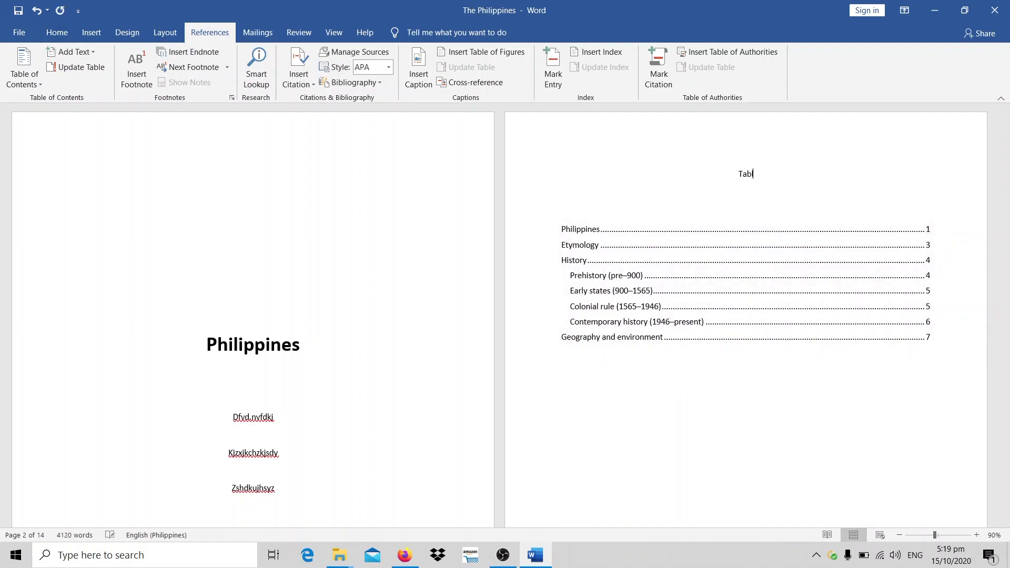
text(e of C)
text(on)
text(tents)
Step: Make the 'Table of Contents' line a centred 12 pt Heading 1
click(57, 32)
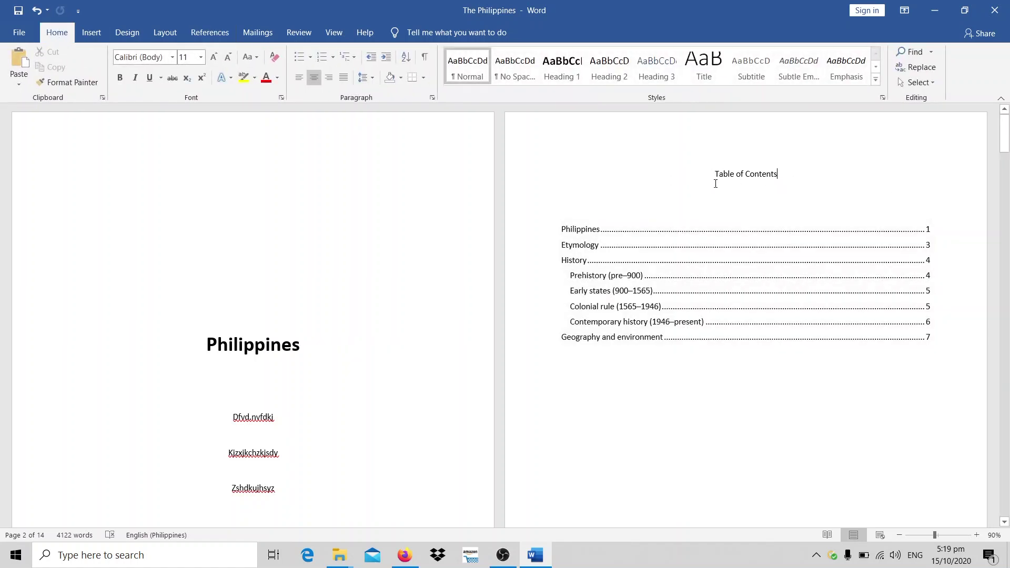
triple_click(756, 185)
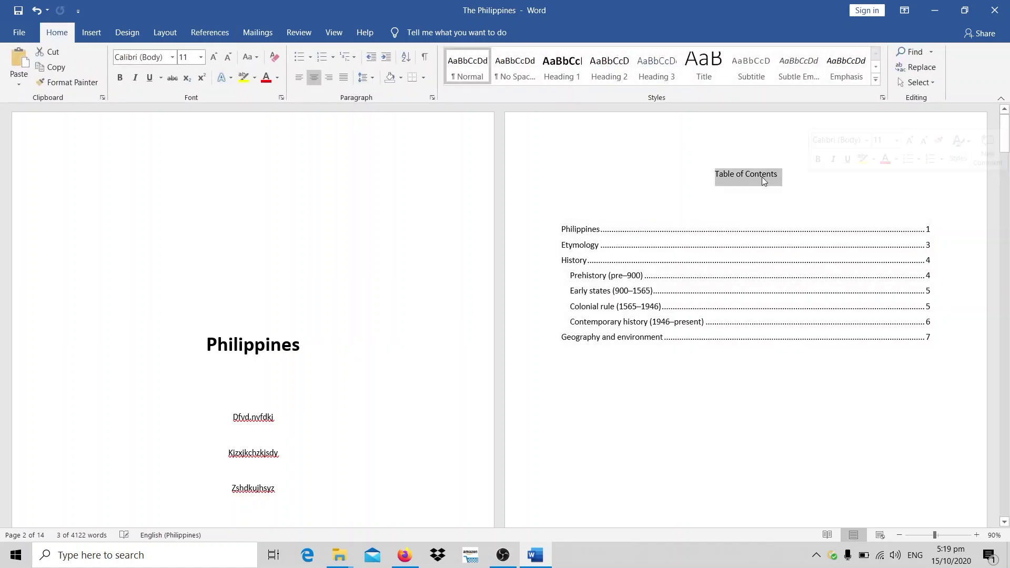
click(563, 83)
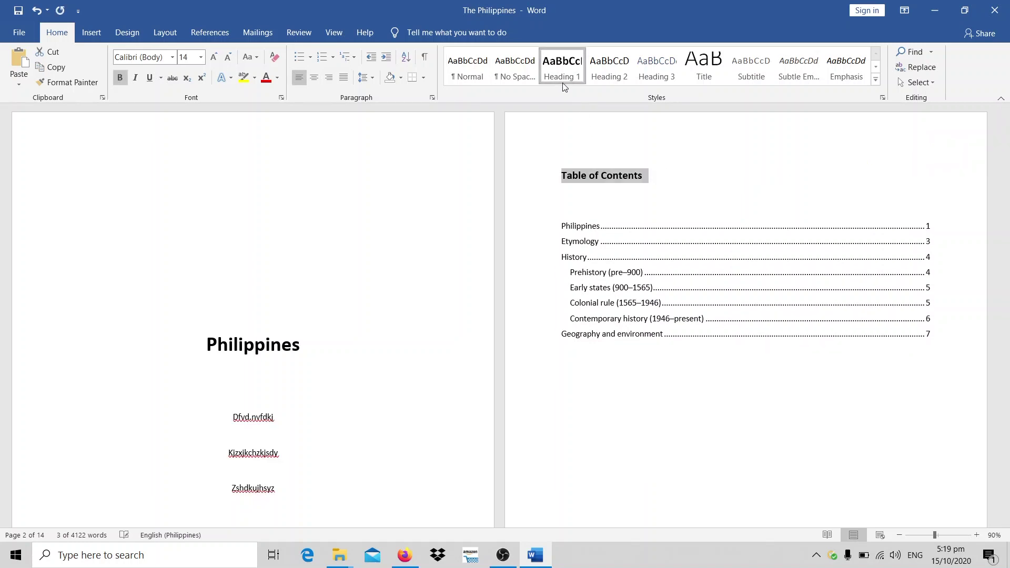
click(202, 58)
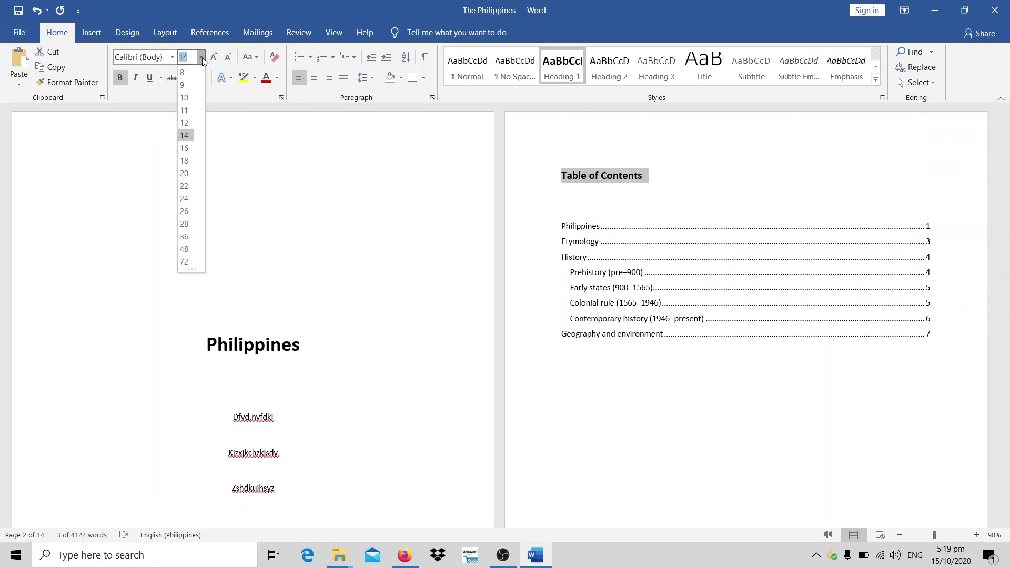
click(185, 123)
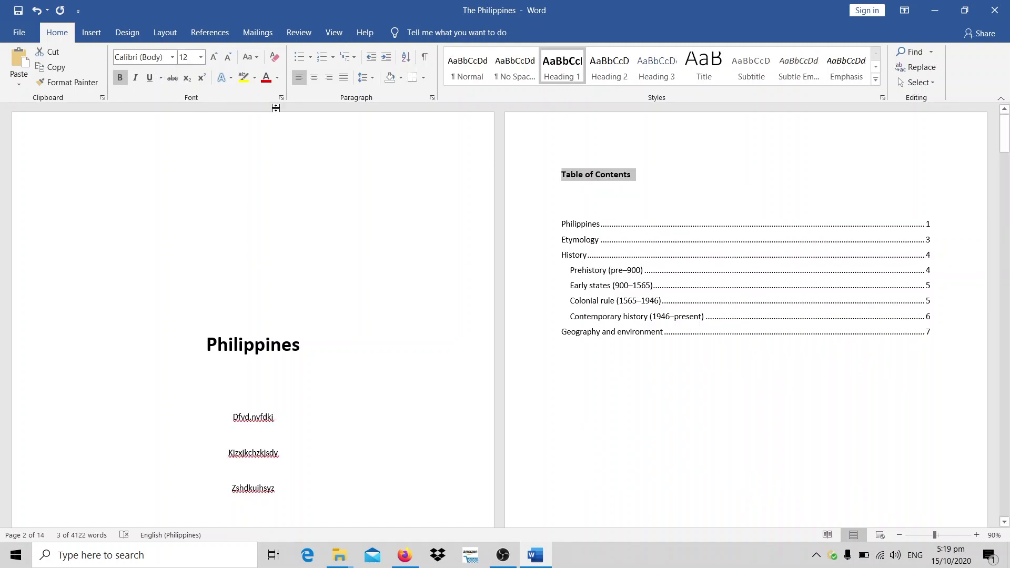
click(310, 78)
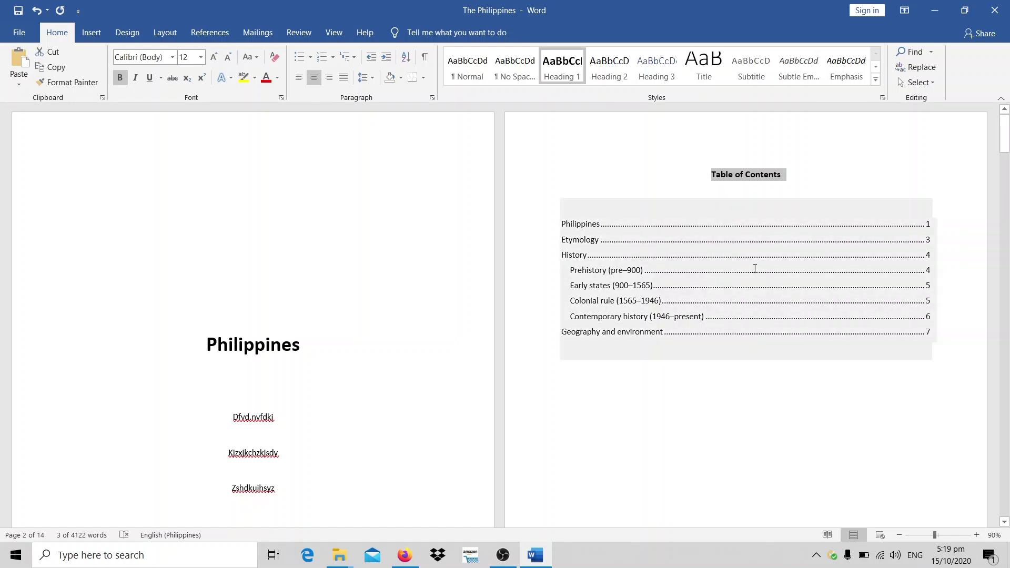
Step: Update the entire table of contents, then jump to the title page via its Philippines entry
click(671, 224)
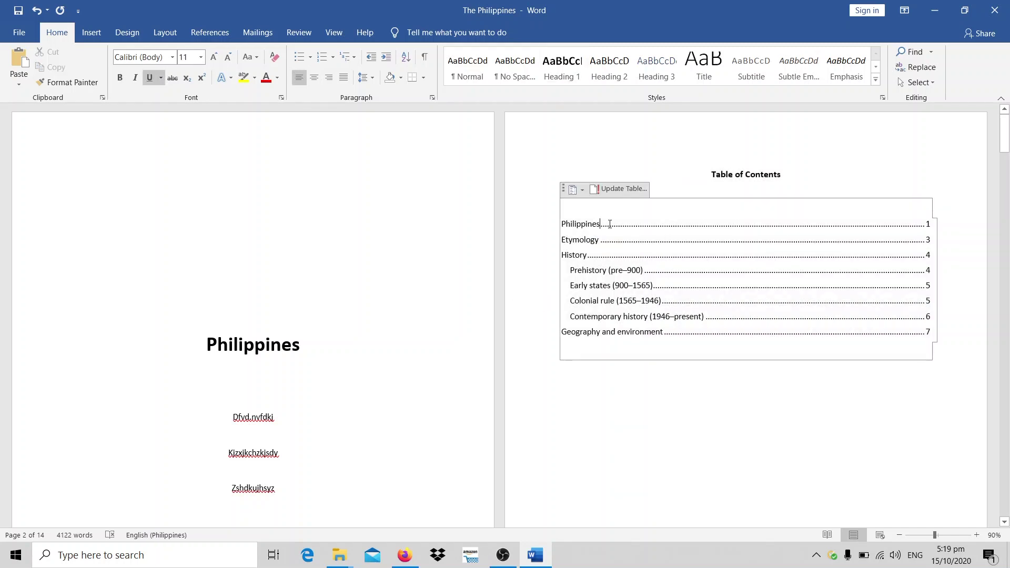
click(623, 191)
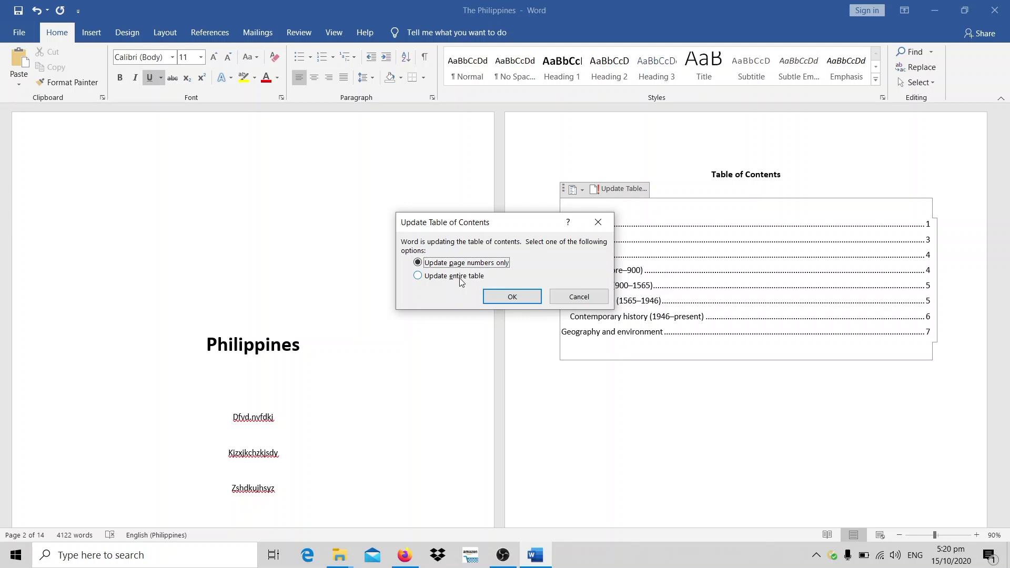
click(509, 297)
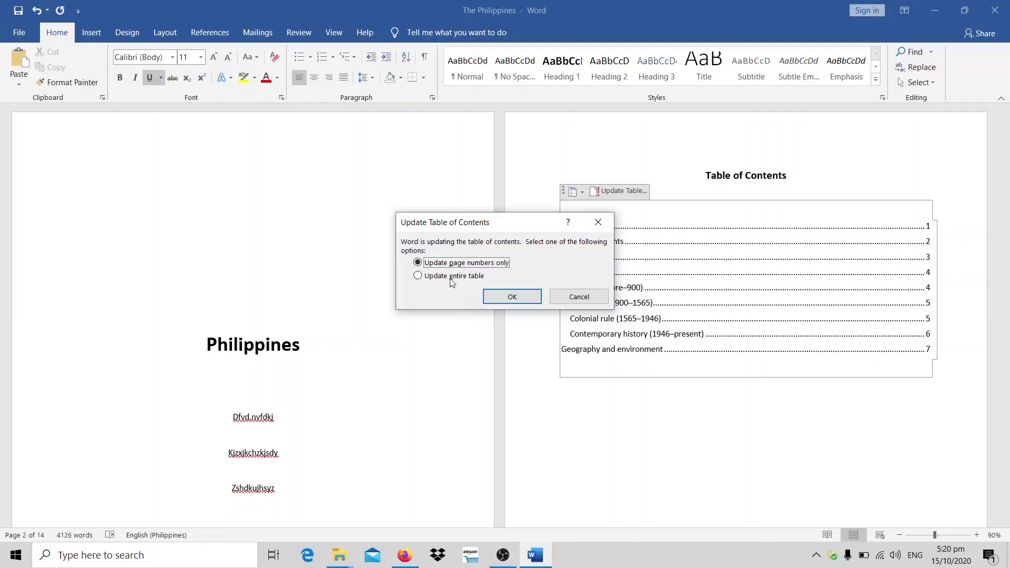
click(446, 276)
click(516, 297)
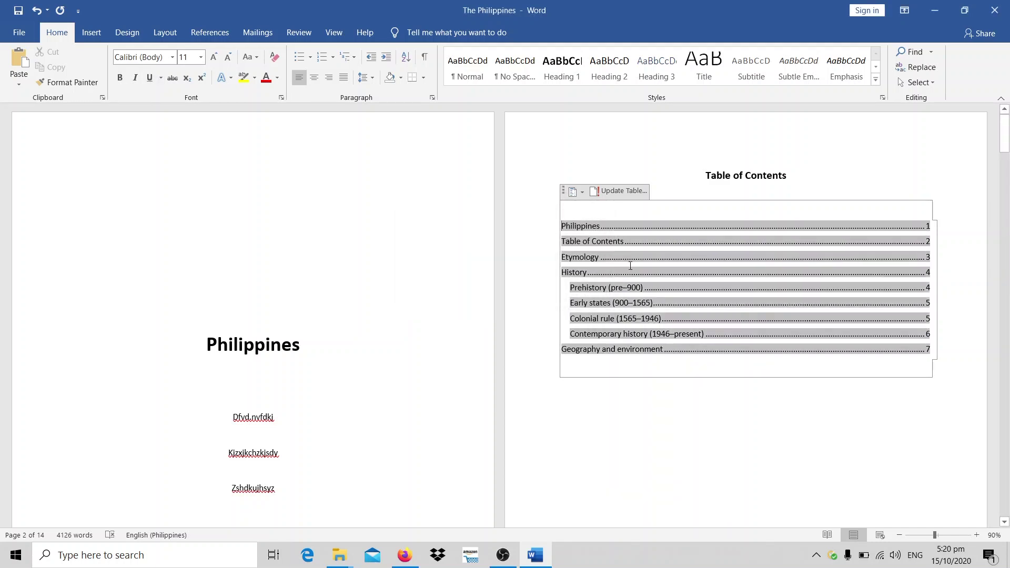
click(317, 347)
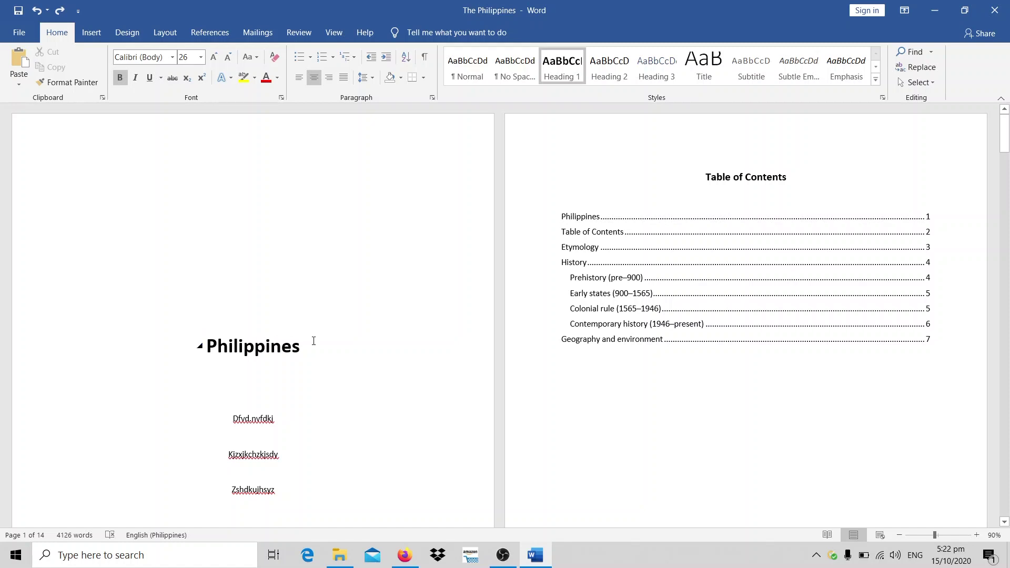
Step: Replace 'Philippines' in the first contents entry with 'Title Page'
click(600, 217)
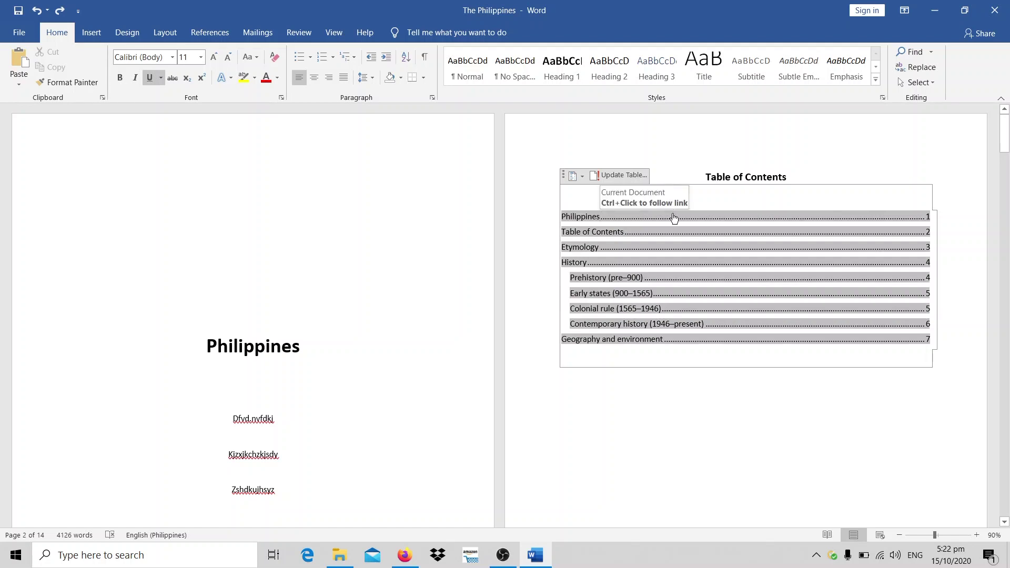
key(ctrl+BackSpace)
text(Ti)
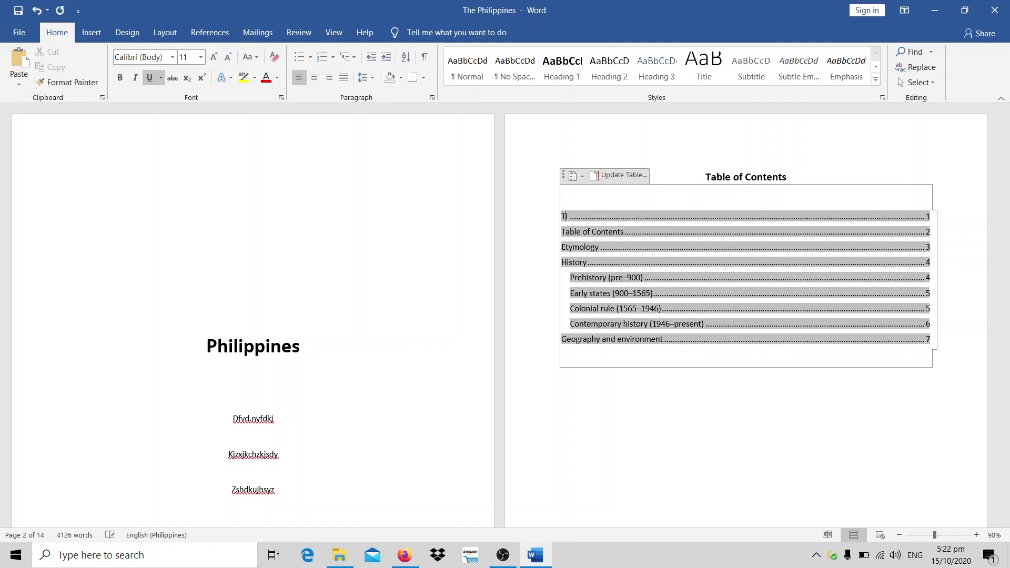
text(tle )
text(Page)
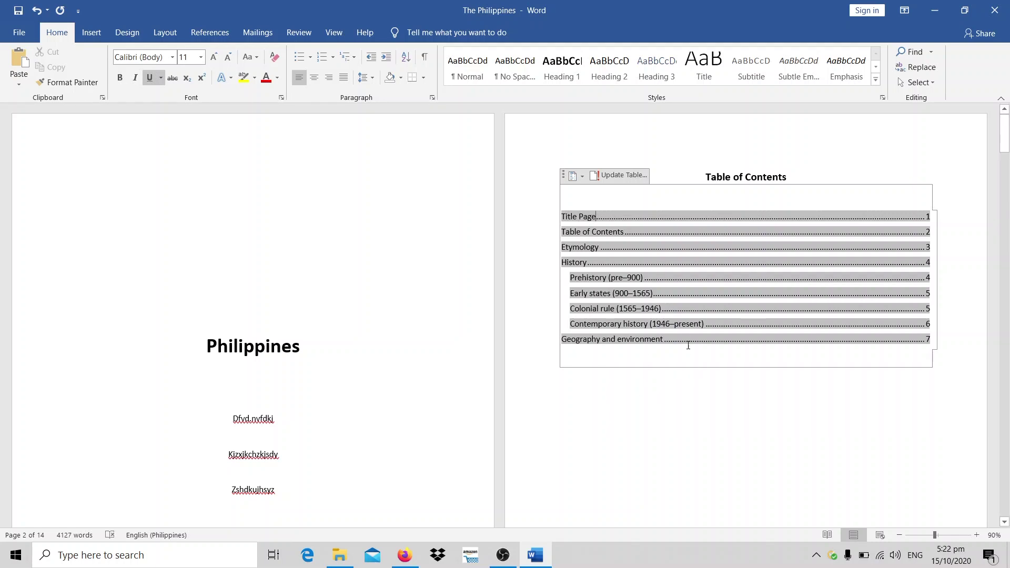
scroll(608, 444, down, 3)
scroll(638, 413, up, 1)
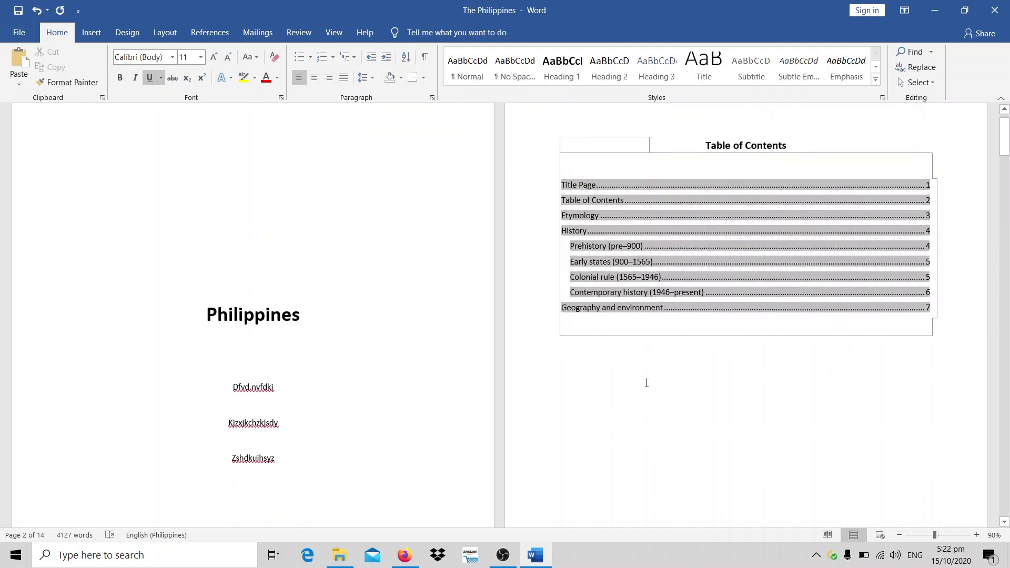
scroll(647, 384, up, 1)
scroll(638, 372, down, 2)
scroll(636, 371, up, 1)
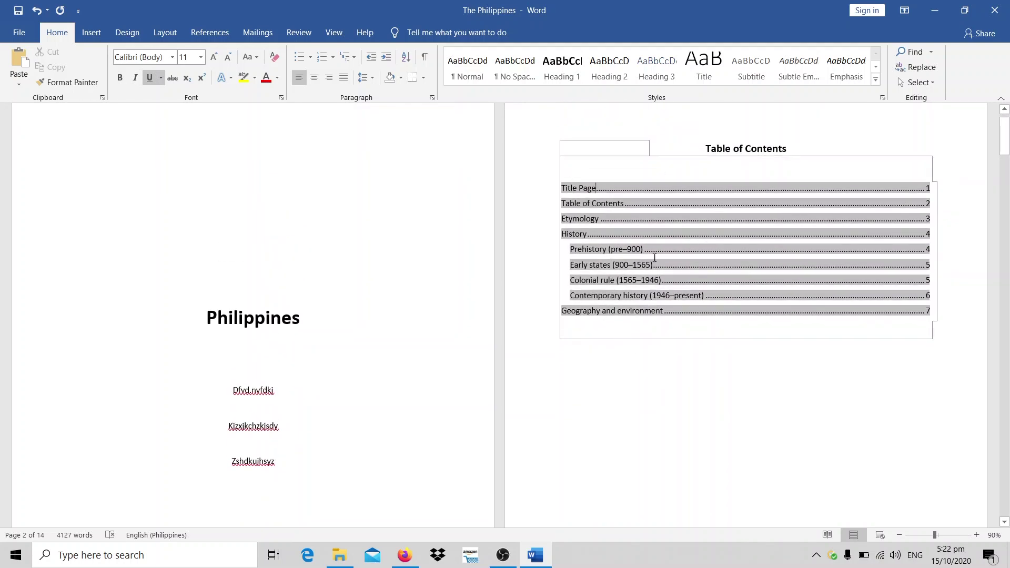
Step: Ctrl+click the 'Geography and environment' contents entry to jump to its page 7 heading
click(619, 374)
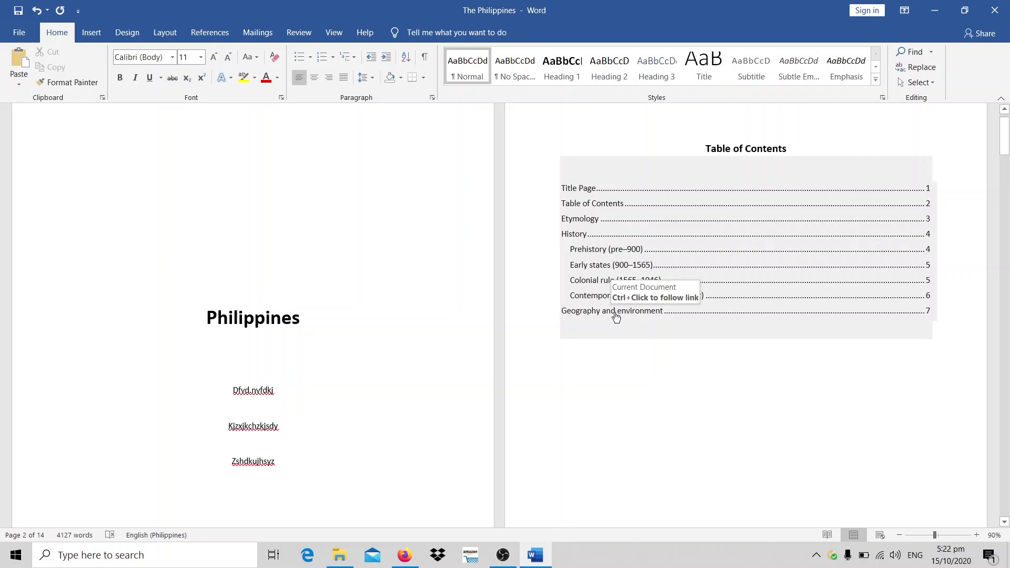
ctrl+click(615, 316)
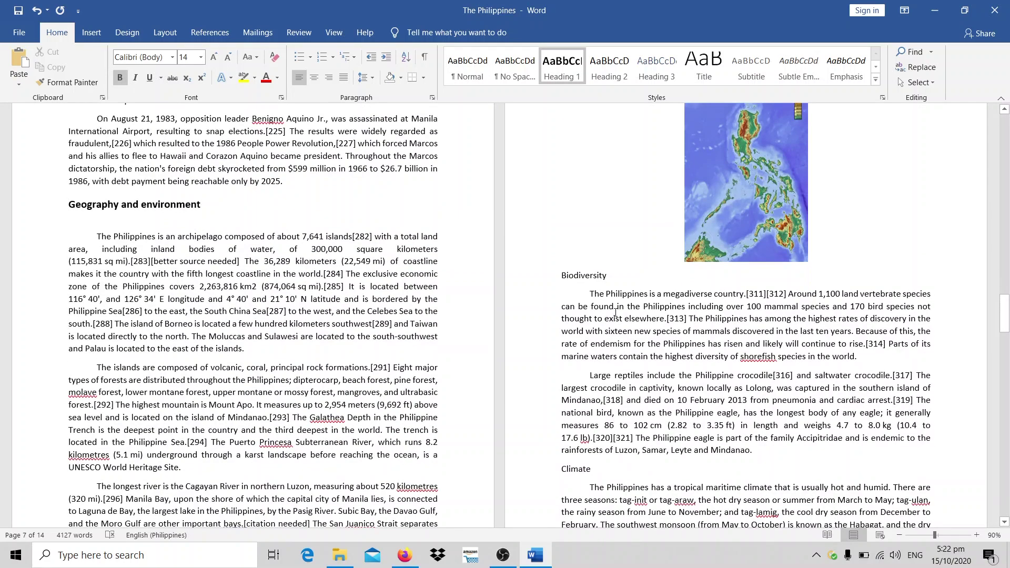
mouse_move(135, 204)
scroll(242, 195, down, 1)
scroll(285, 182, up, 1)
scroll(185, 208, up, 2)
scroll(187, 215, up, 5)
scroll(190, 229, down, 6)
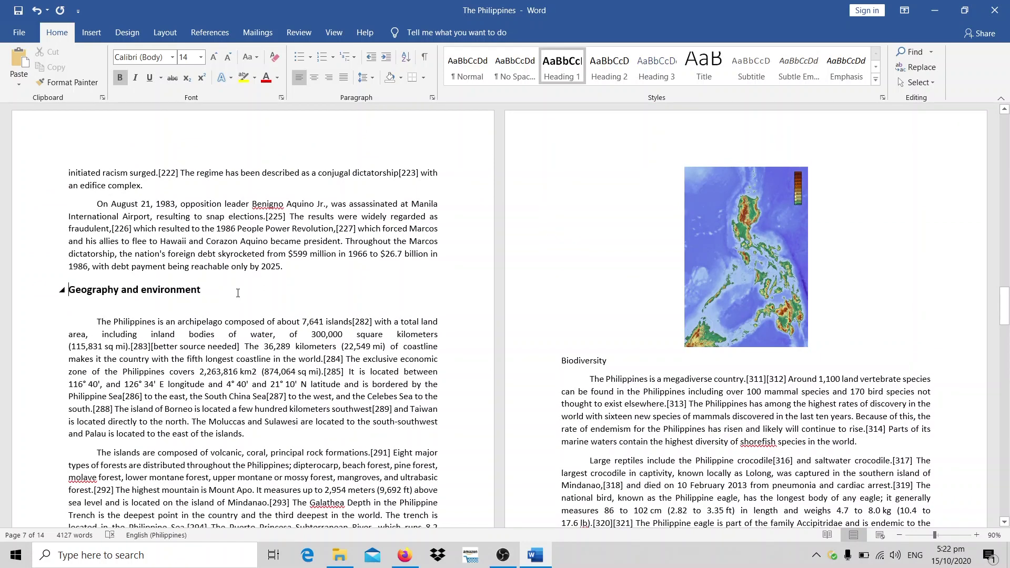
Step: Show the Navigation pane's heading outline and visit the Philippines and Table of Contents headings
click(341, 38)
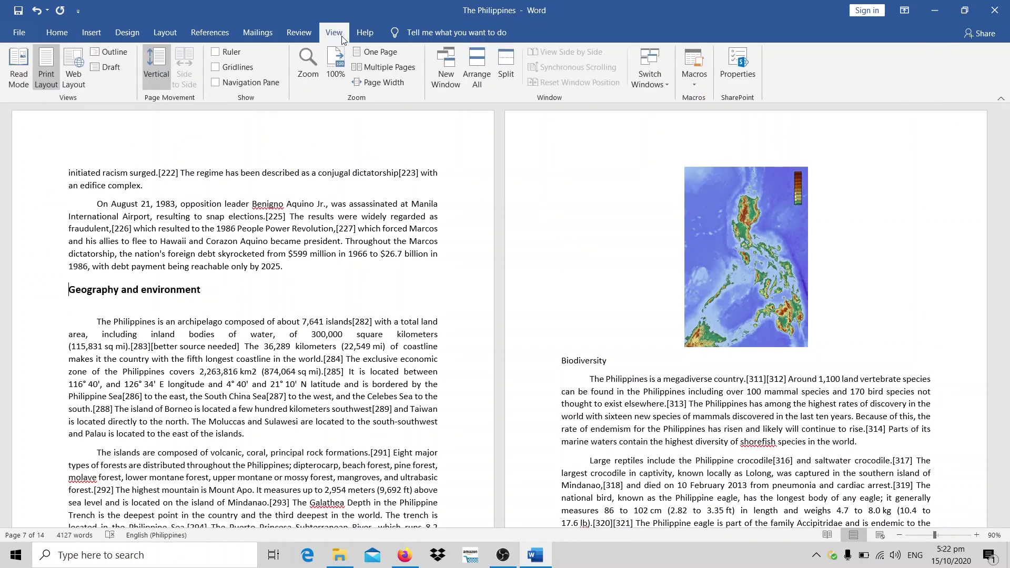
click(216, 83)
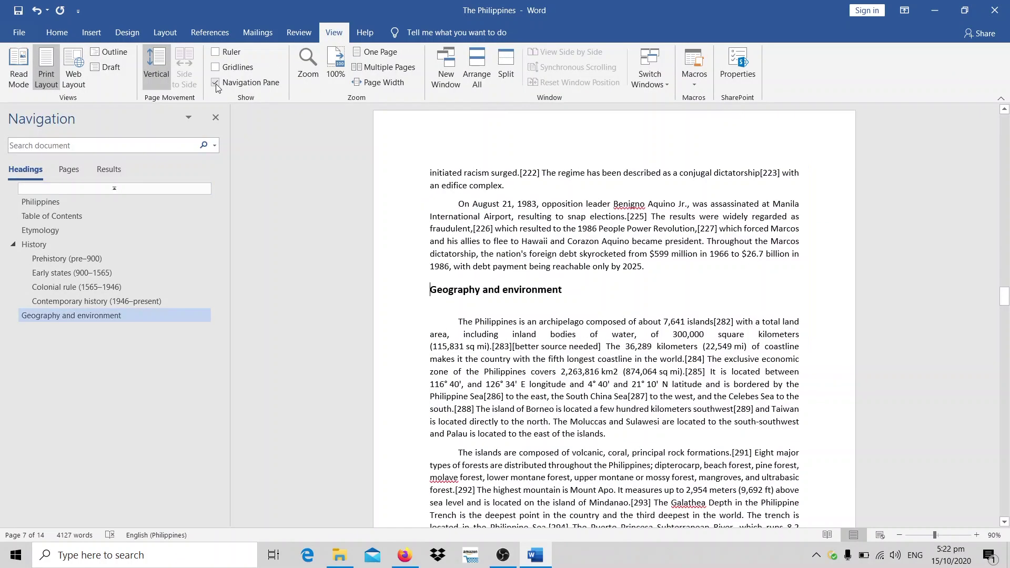
click(51, 207)
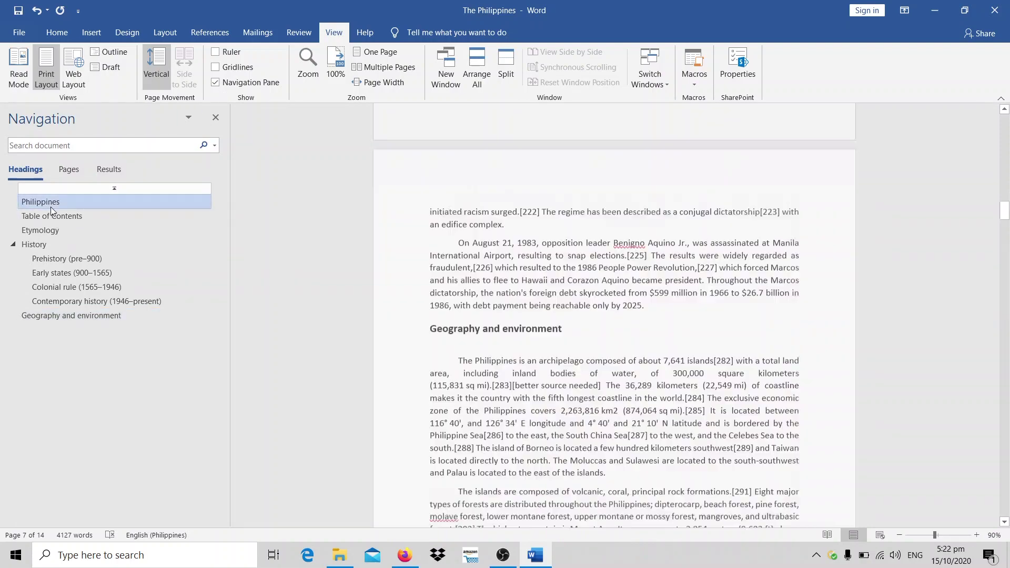
click(56, 214)
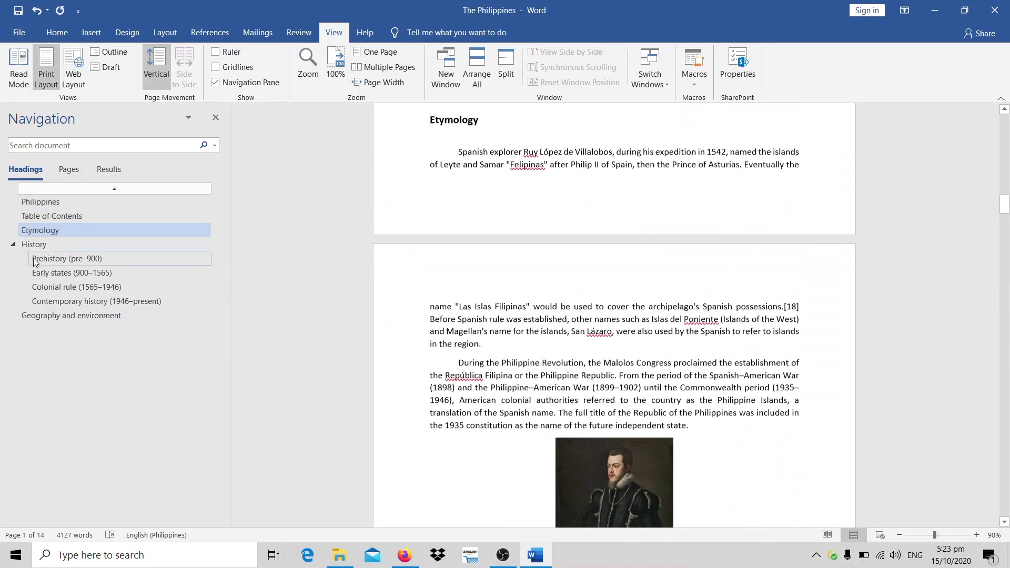
Step: Jump via History and Geography and environment down to the Biodiversity section on page 8
click(36, 245)
click(62, 320)
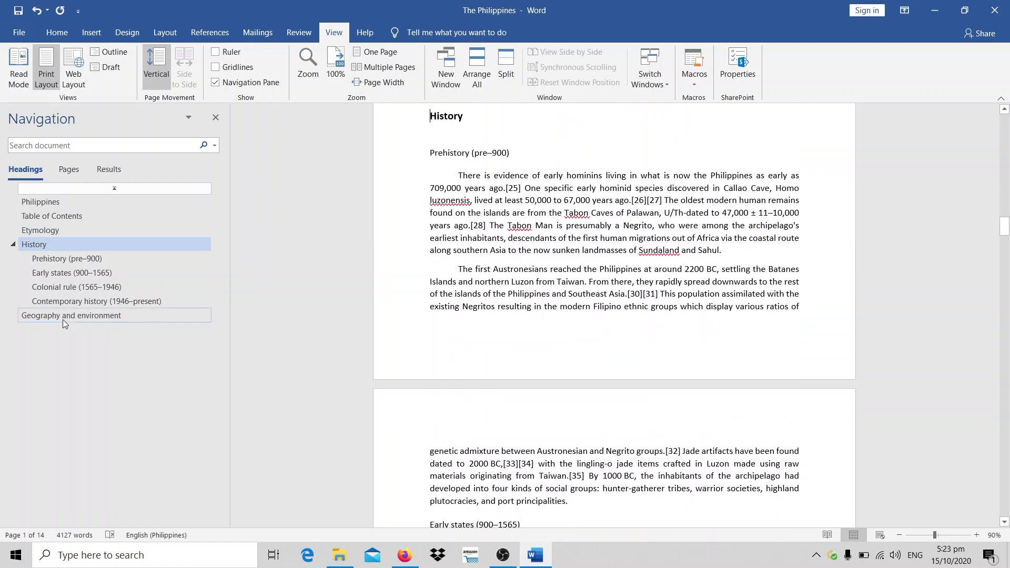
scroll(585, 246, down, 6)
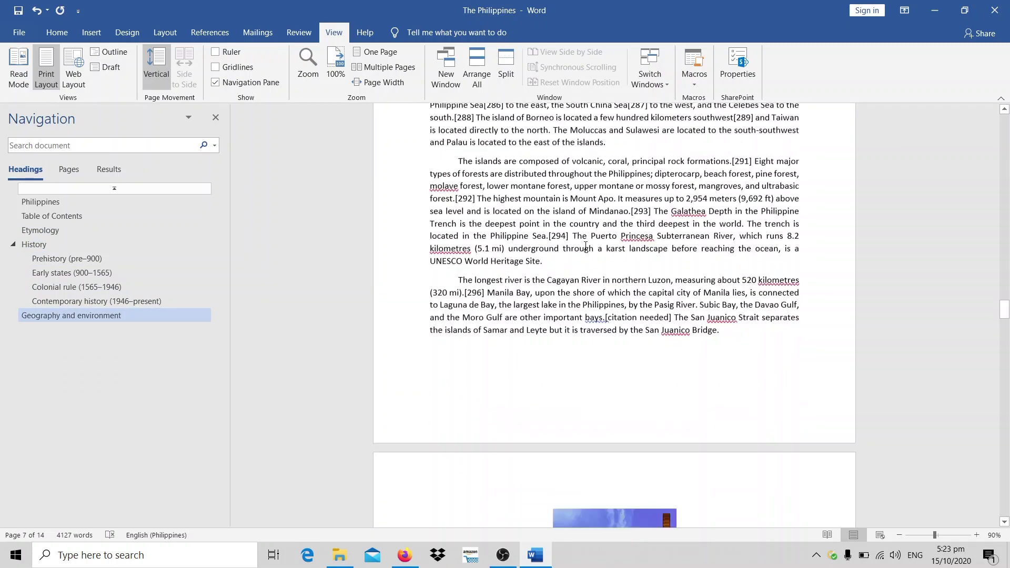
scroll(586, 245, down, 3)
scroll(583, 244, down, 10)
scroll(477, 245, up, 3)
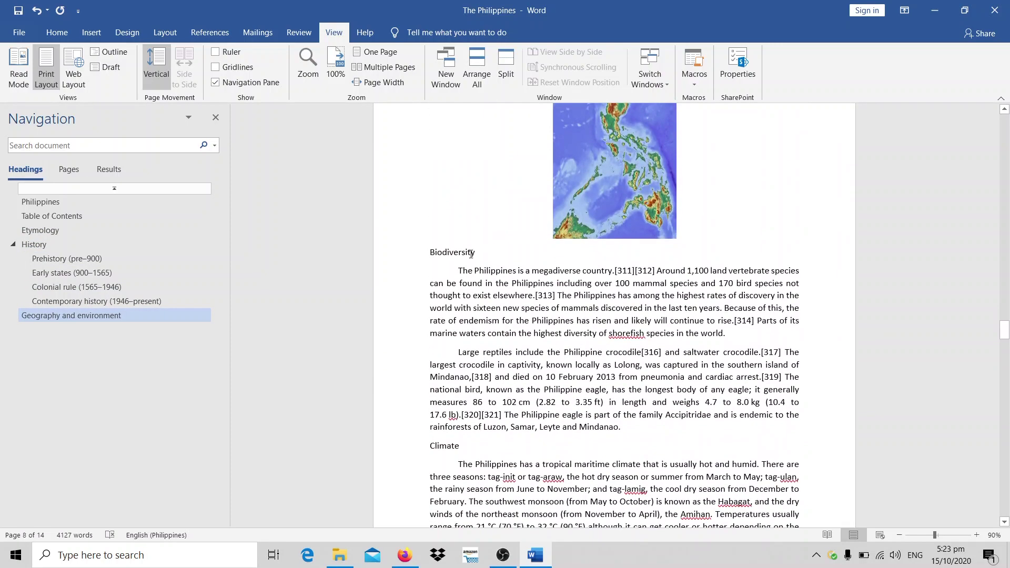
Step: Apply the Heading 1 style to the Biodiversity line
click(416, 263)
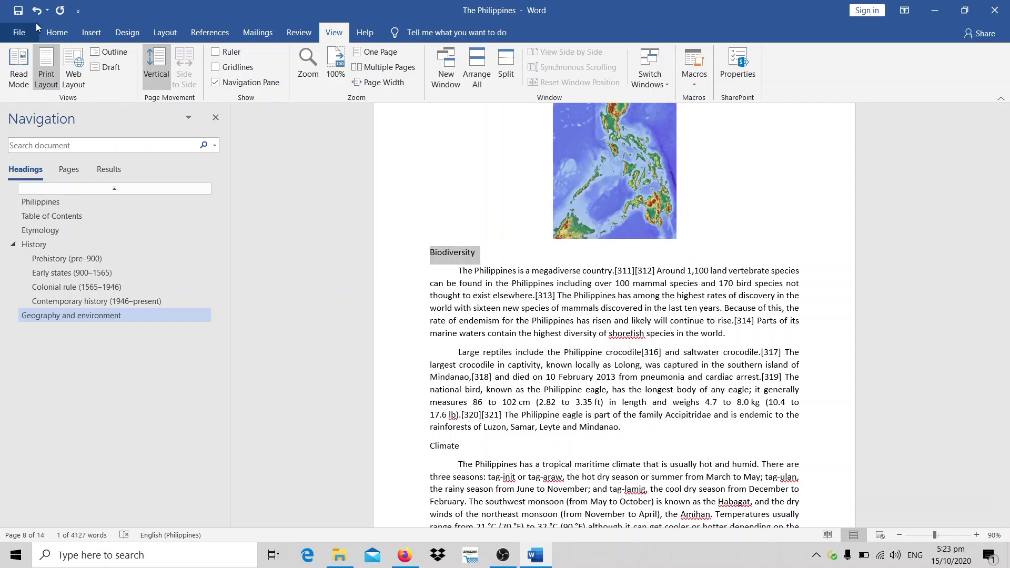
click(55, 33)
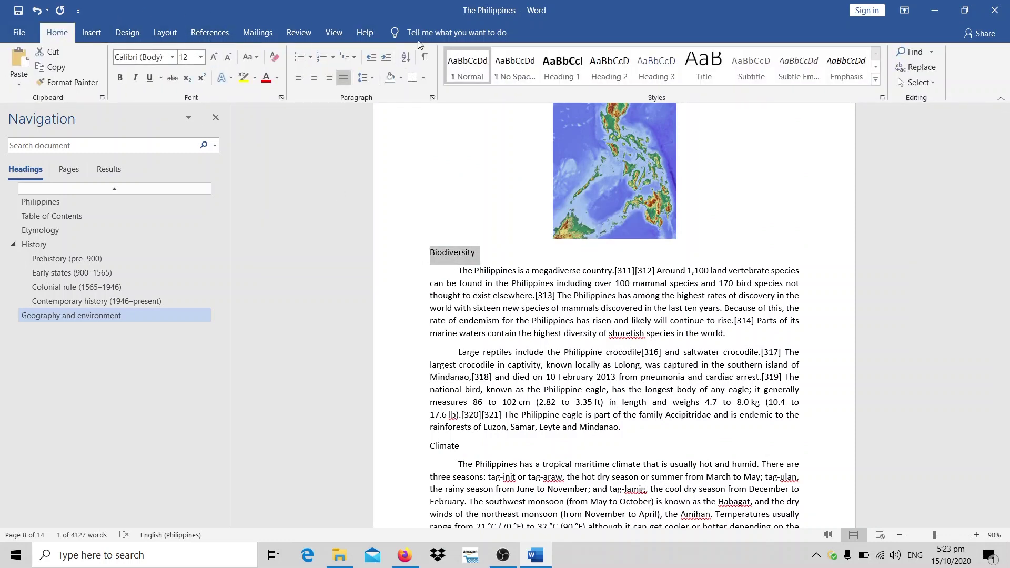
click(562, 67)
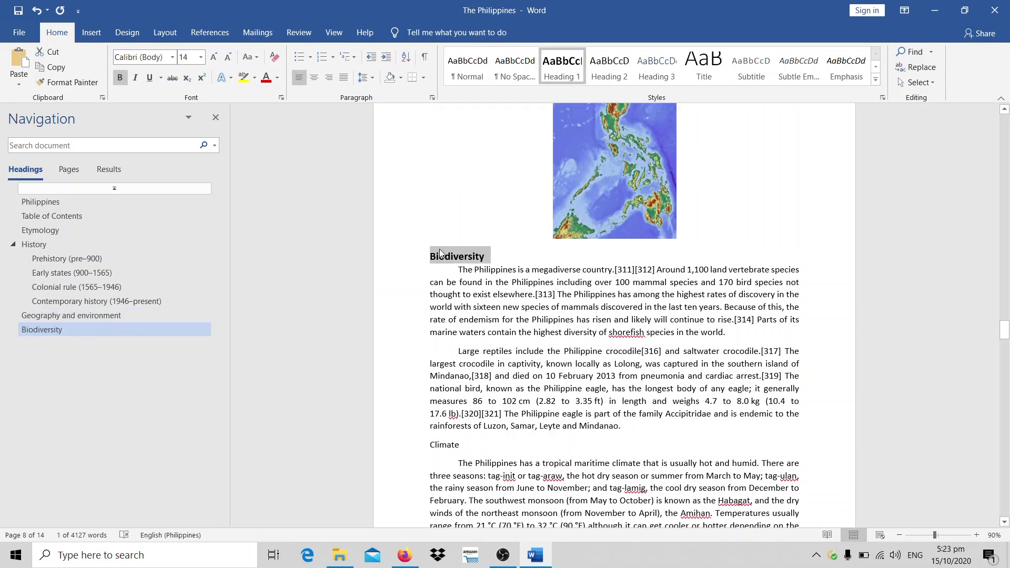
Step: Return to the Table of Contents page through the Navigation pane and select the contents
click(58, 215)
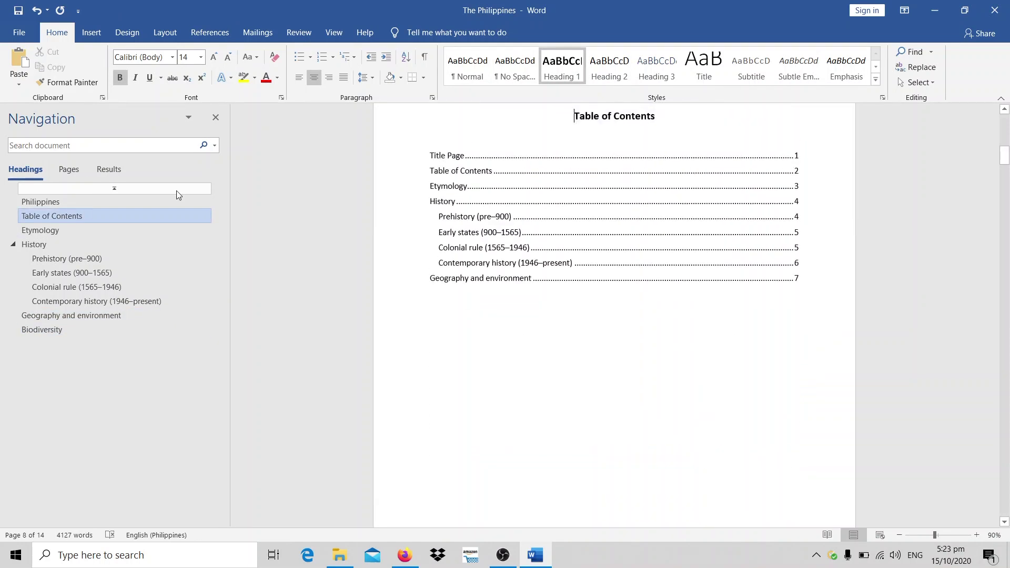
scroll(505, 164, up, 1)
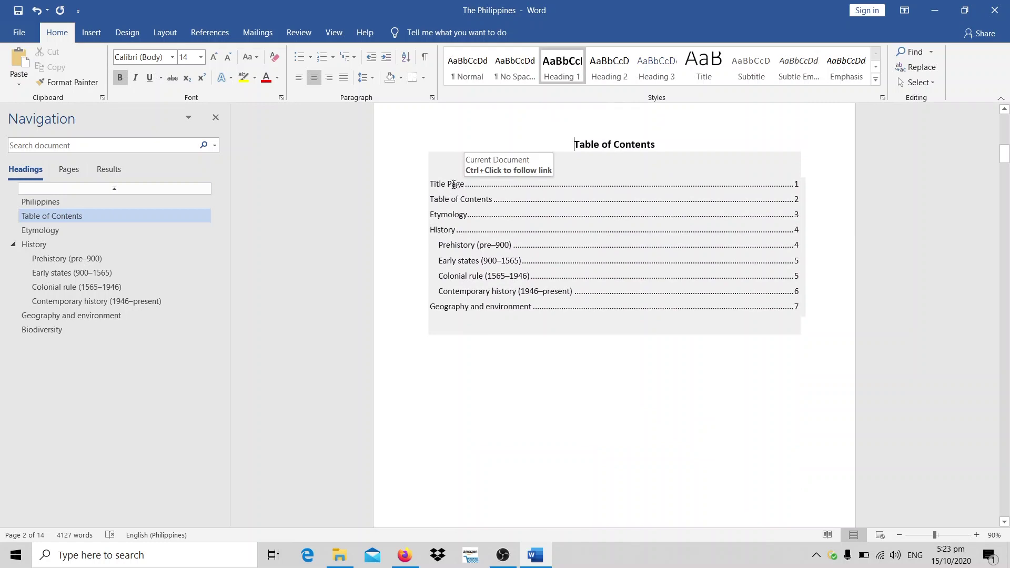
click(457, 199)
Step: Update the entire Table of Contents so Biodiversity appears on page 8
click(487, 143)
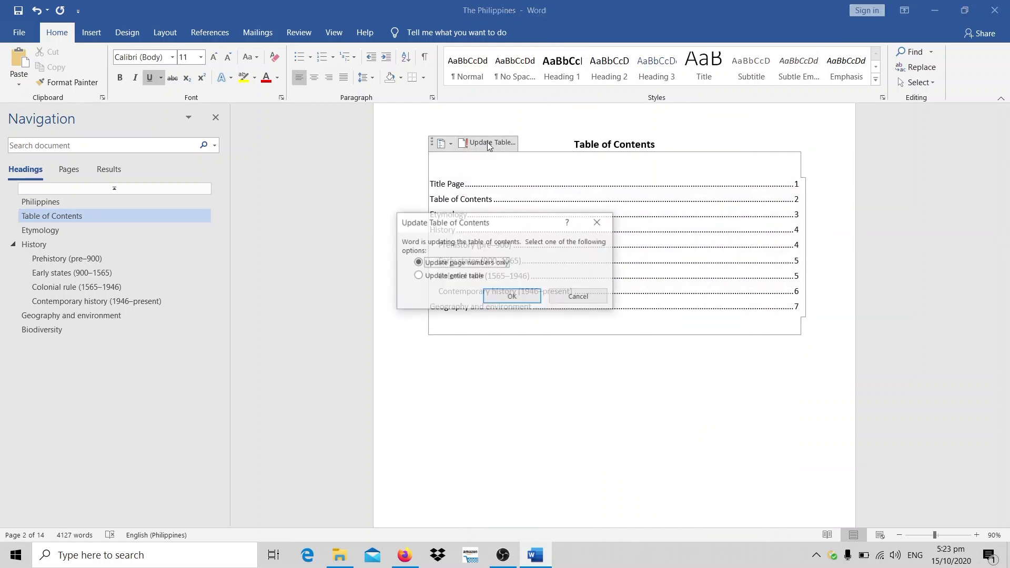
click(418, 276)
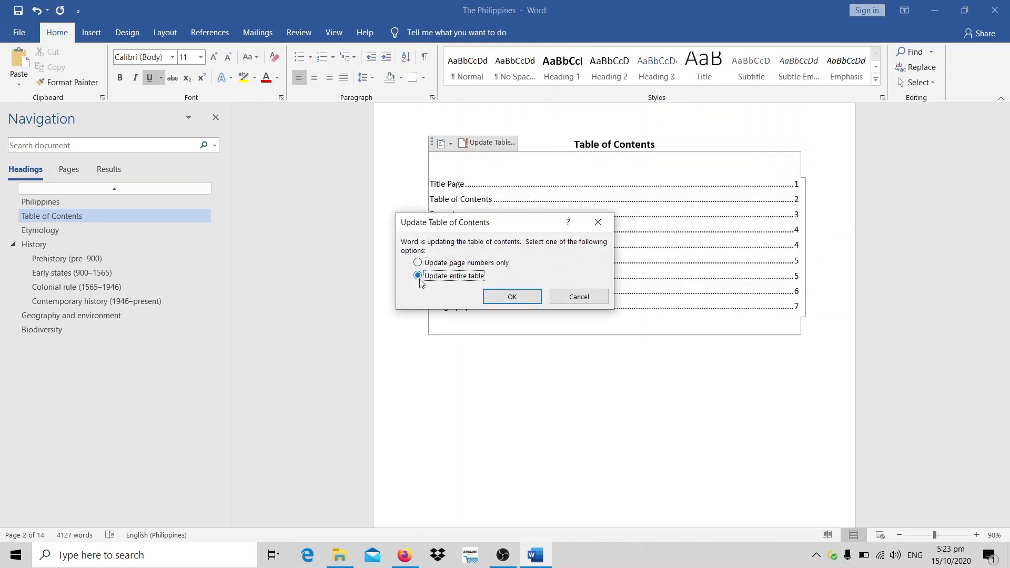
click(513, 297)
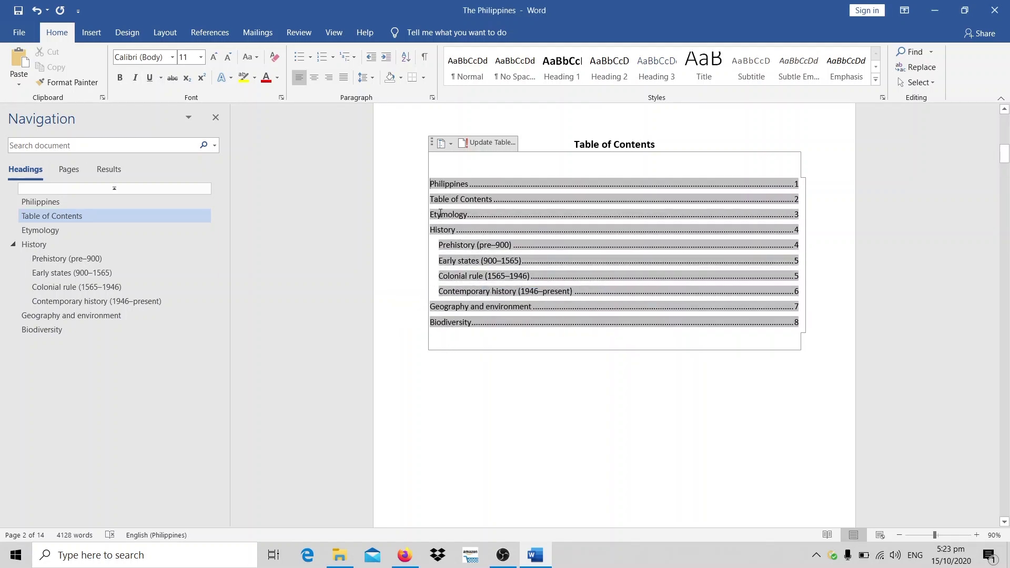
Step: Place the cursor after 'Philippines' in the first contents entry
click(460, 184)
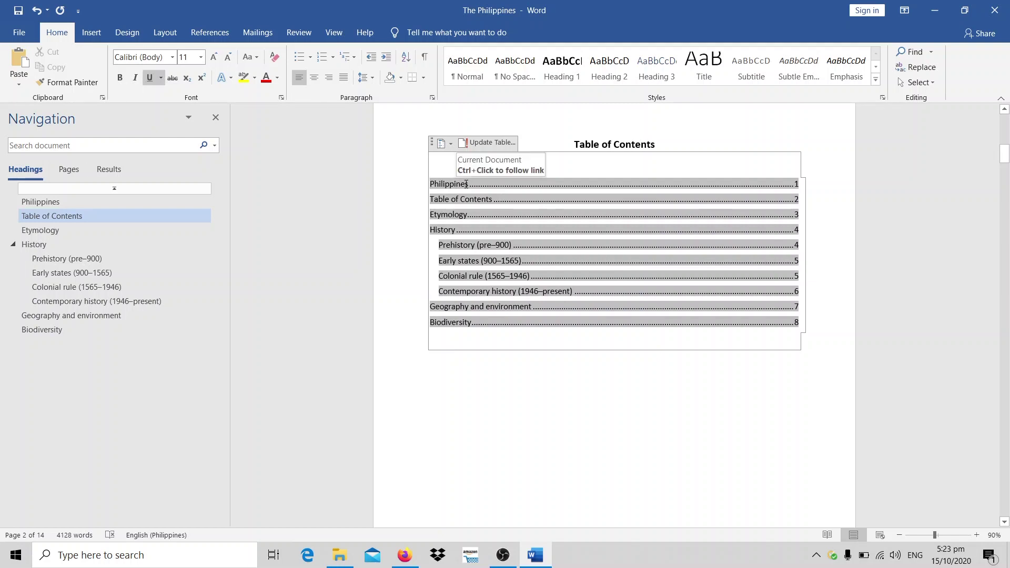
scroll(463, 192, up, 5)
scroll(469, 196, up, 5)
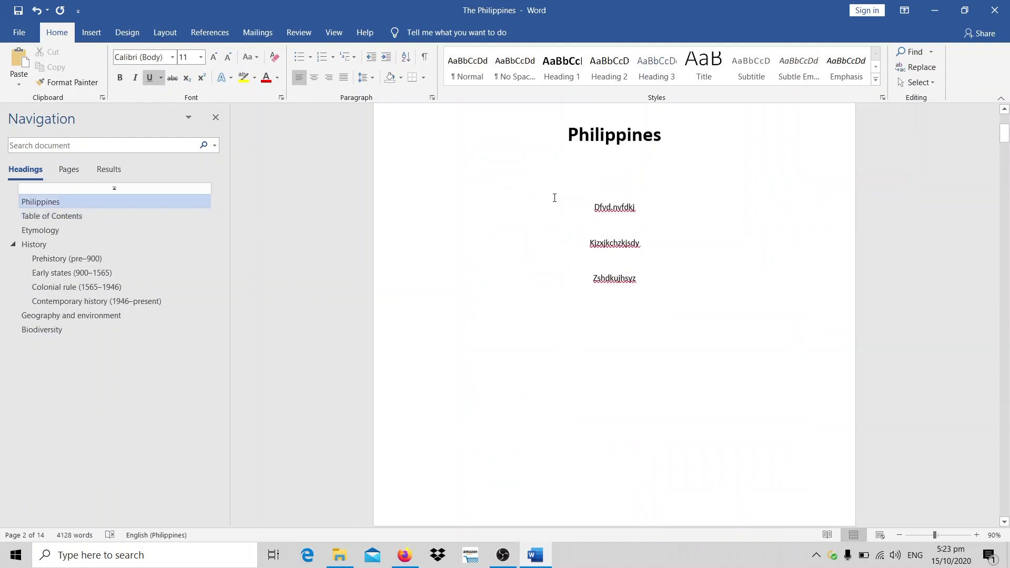
scroll(554, 194, down, 6)
scroll(555, 191, down, 5)
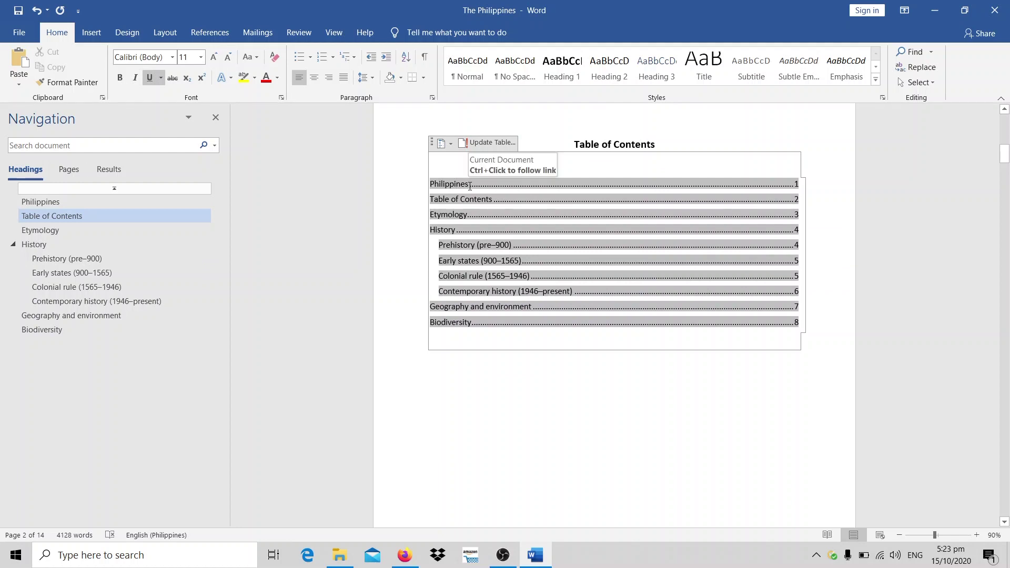
click(468, 190)
Step: Start retyping the first entry as 'Title Page', then select the Introduction line on page 3
key(ctrl+BackSpace)
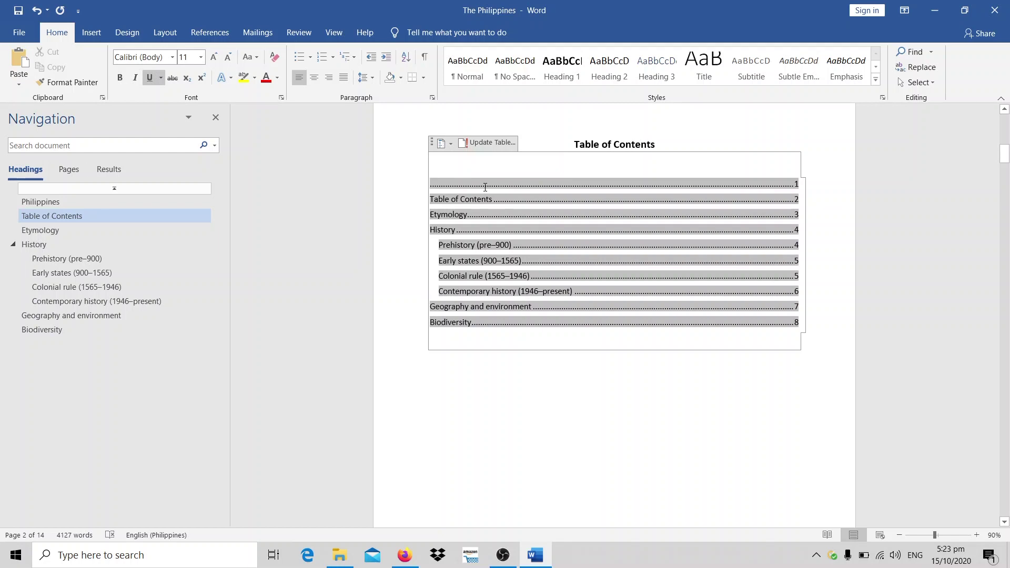
text(Title Page)
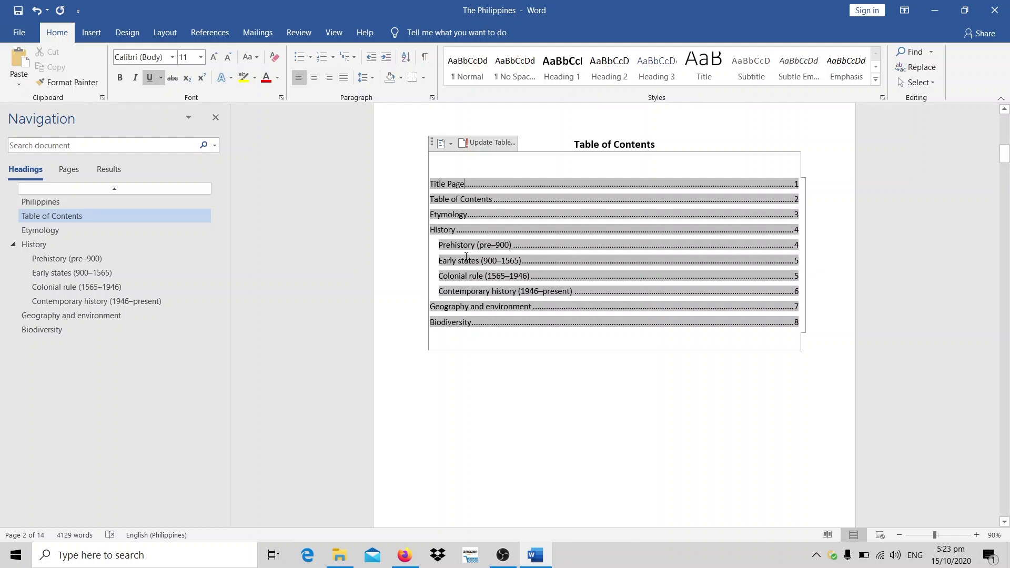
scroll(466, 257, down, 5)
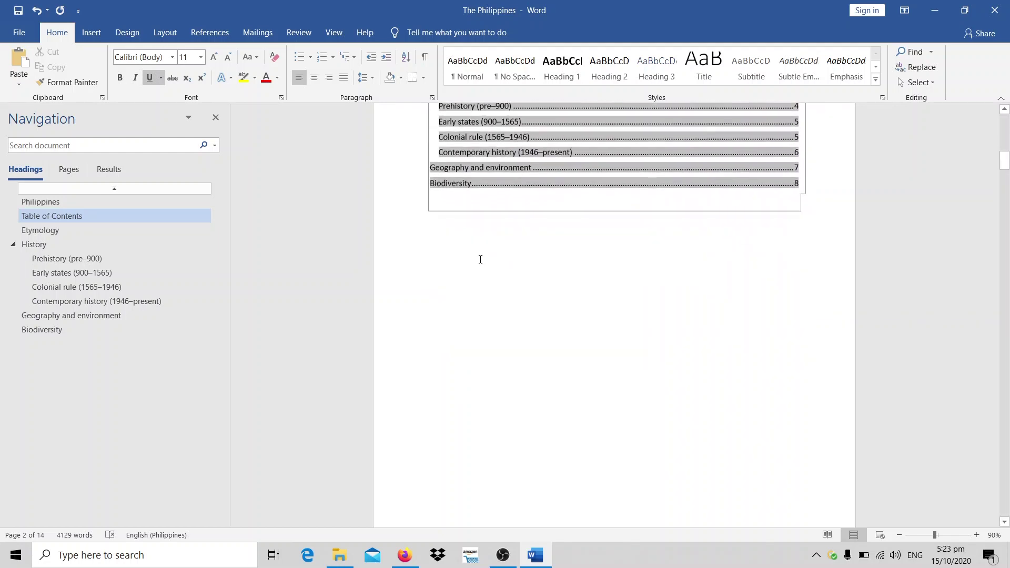
scroll(481, 259, down, 5)
scroll(500, 282, down, 3)
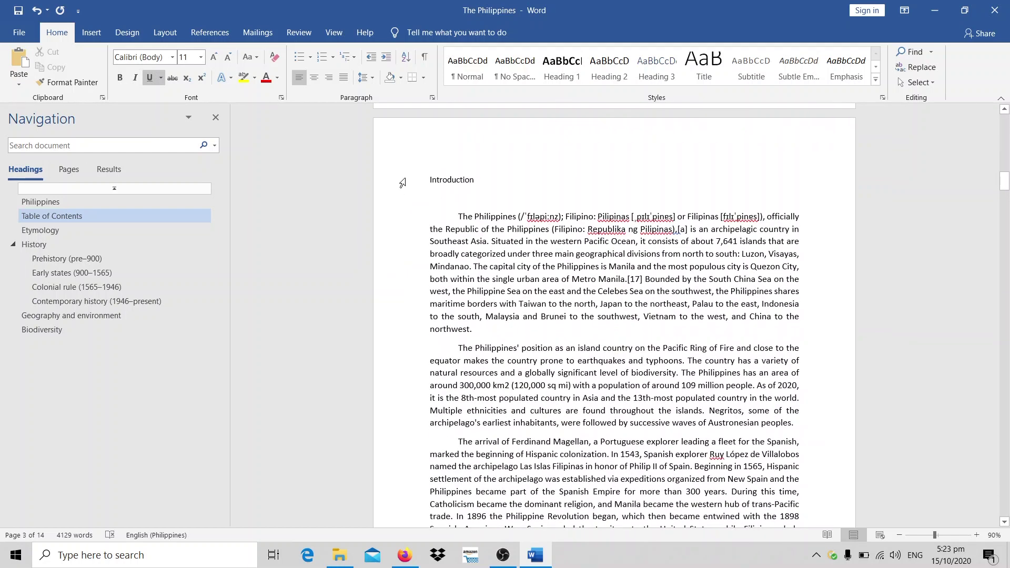
click(402, 183)
Step: Apply Heading 1 to Introduction and update the entire Table of Contents
click(570, 63)
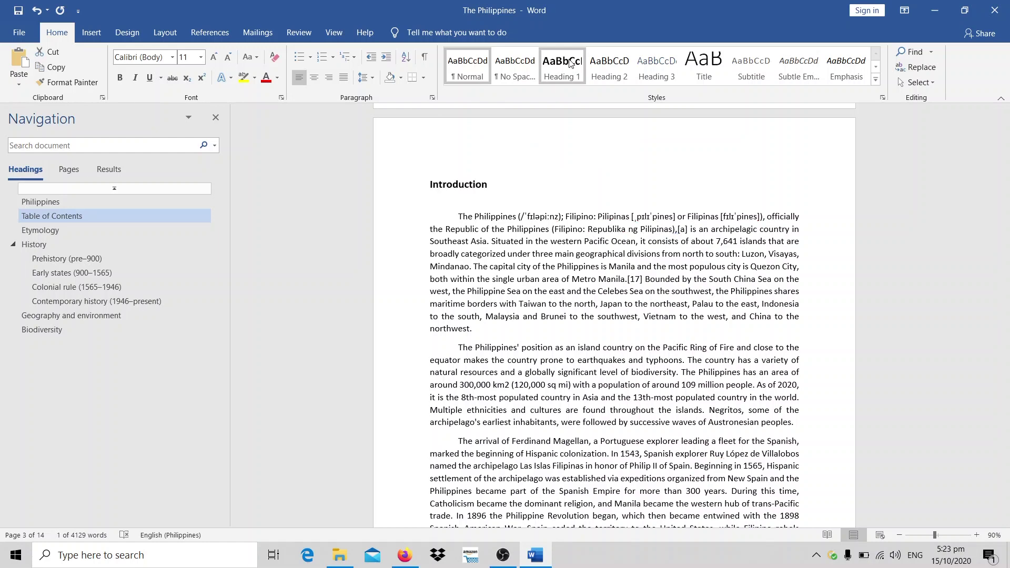
scroll(615, 232, up, 5)
scroll(617, 237, up, 3)
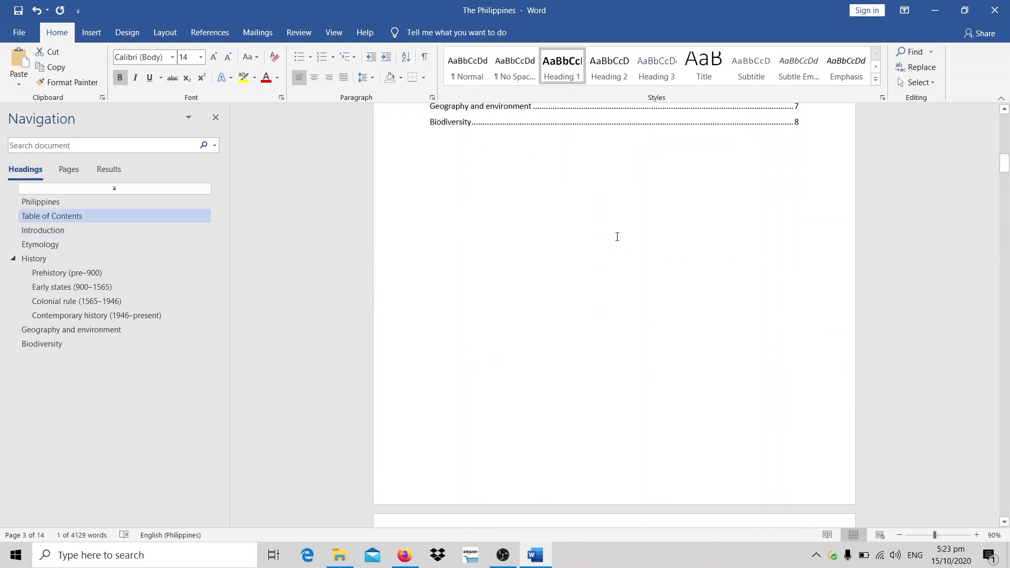
scroll(617, 237, up, 5)
click(478, 237)
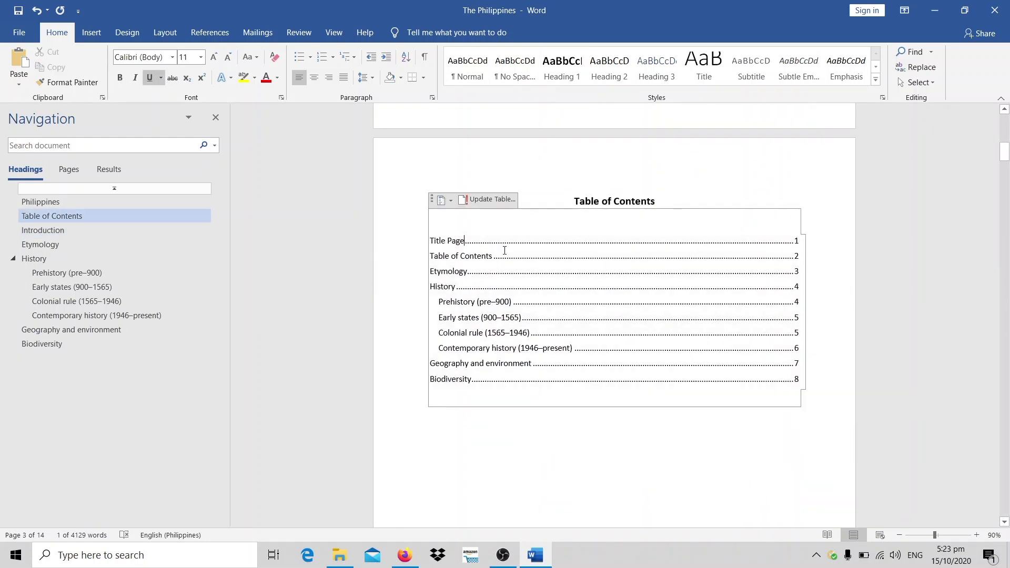
click(487, 199)
click(433, 277)
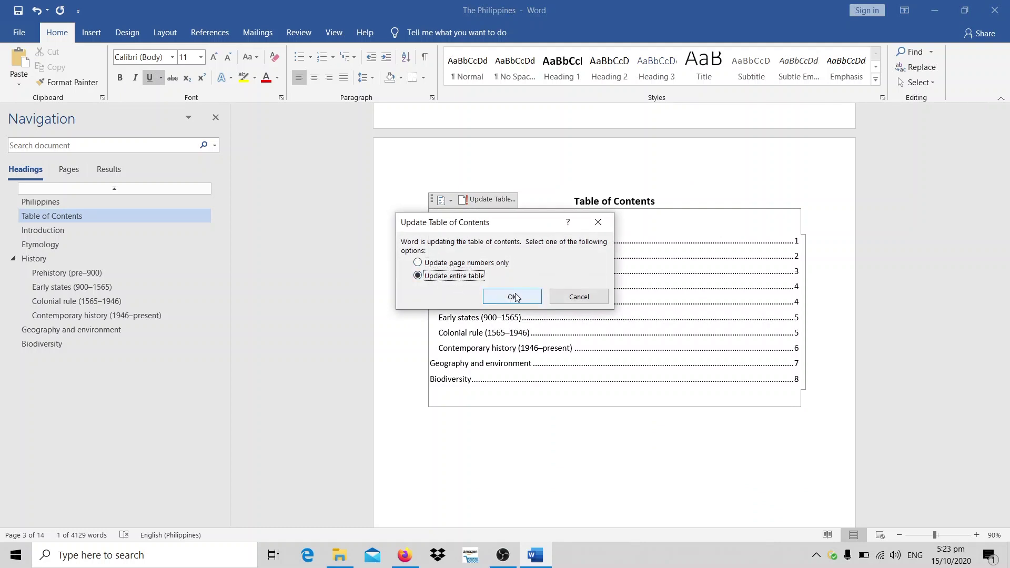
click(514, 296)
Step: Scroll through the document to confirm Introduction is listed on page 3
scroll(539, 313, up, 5)
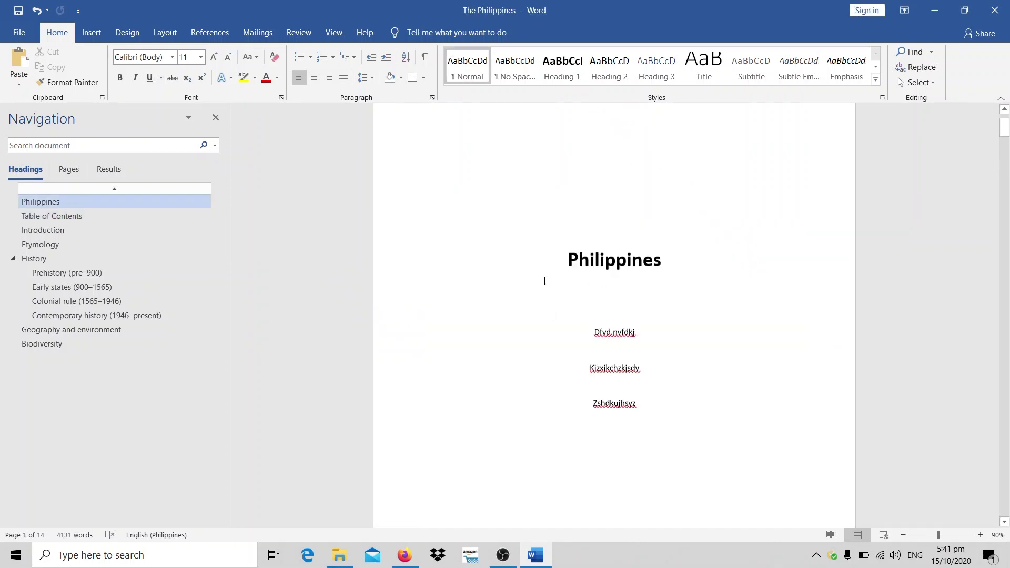
scroll(544, 278, up, 2)
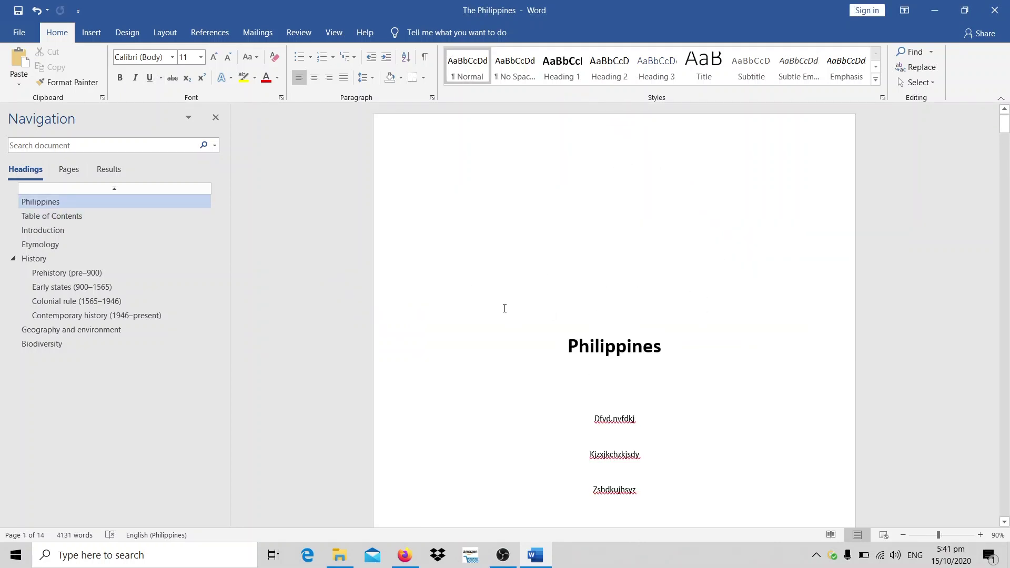
scroll(584, 353, down, 3)
scroll(602, 330, down, 3)
scroll(602, 330, down, 4)
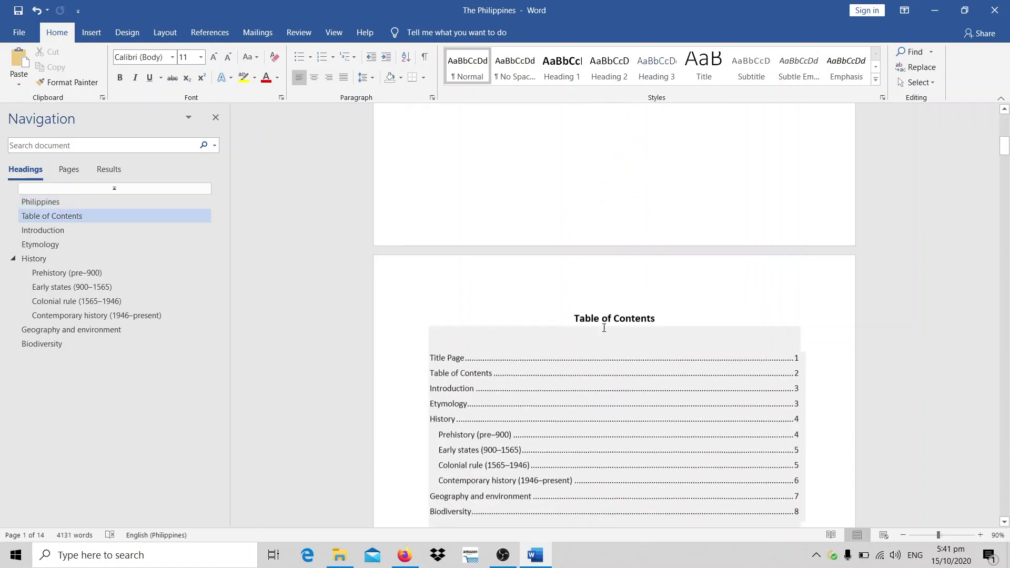
scroll(603, 328, down, 5)
scroll(605, 321, down, 5)
scroll(604, 313, down, 3)
scroll(605, 294, up, 3)
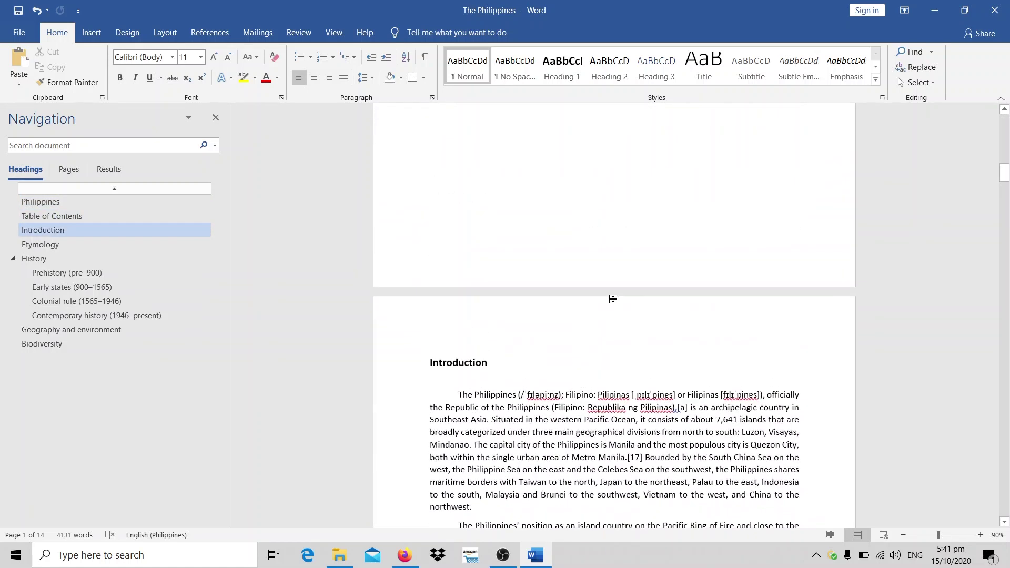
scroll(610, 292, up, 5)
scroll(614, 299, up, 3)
scroll(614, 299, up, 3)
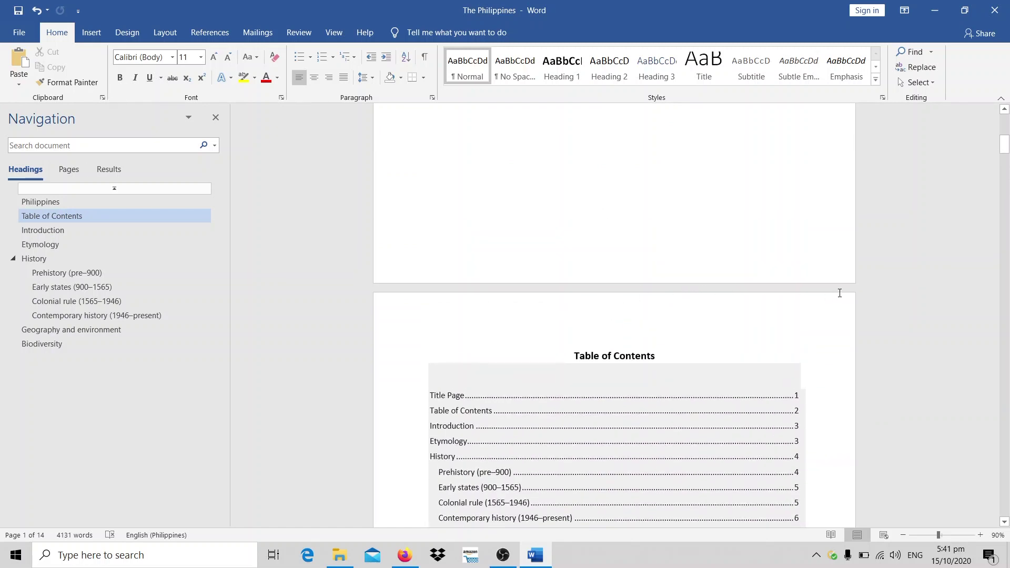
scroll(840, 291, up, 3)
scroll(841, 286, down, 3)
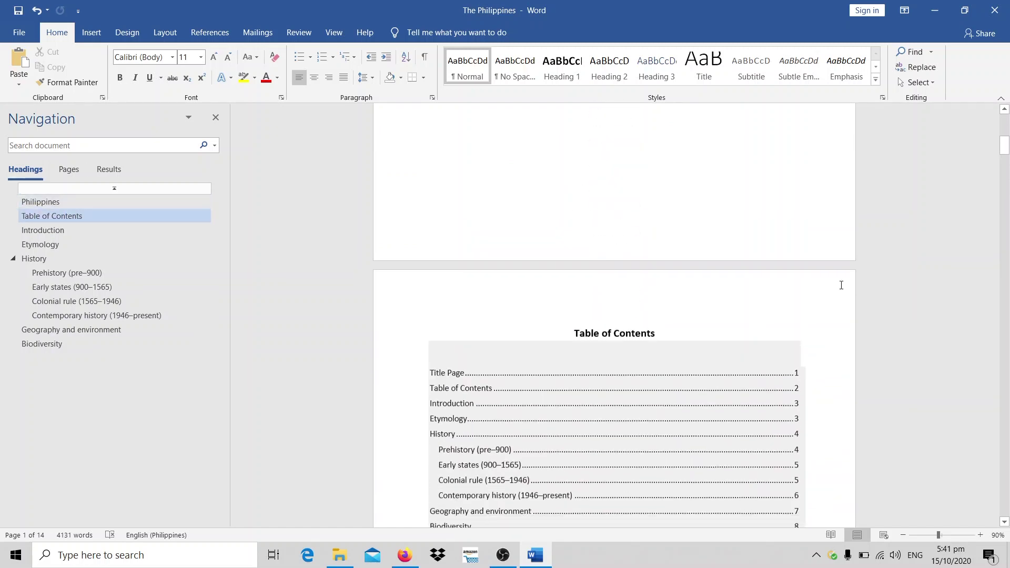
scroll(841, 286, up, 2)
scroll(841, 285, up, 3)
scroll(841, 285, up, 3)
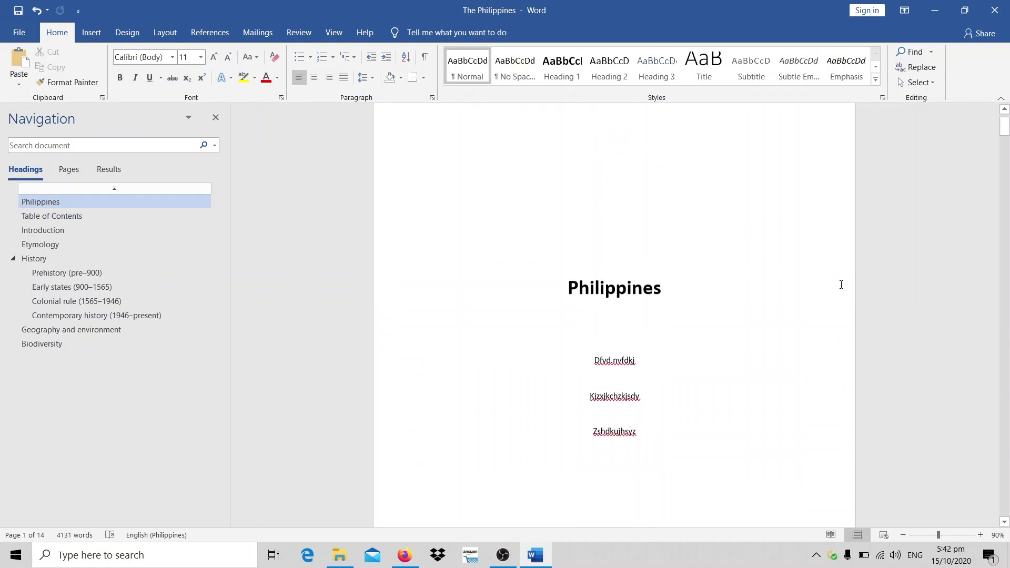
scroll(840, 284, down, 3)
scroll(841, 284, up, 2)
scroll(615, 273, down, 2)
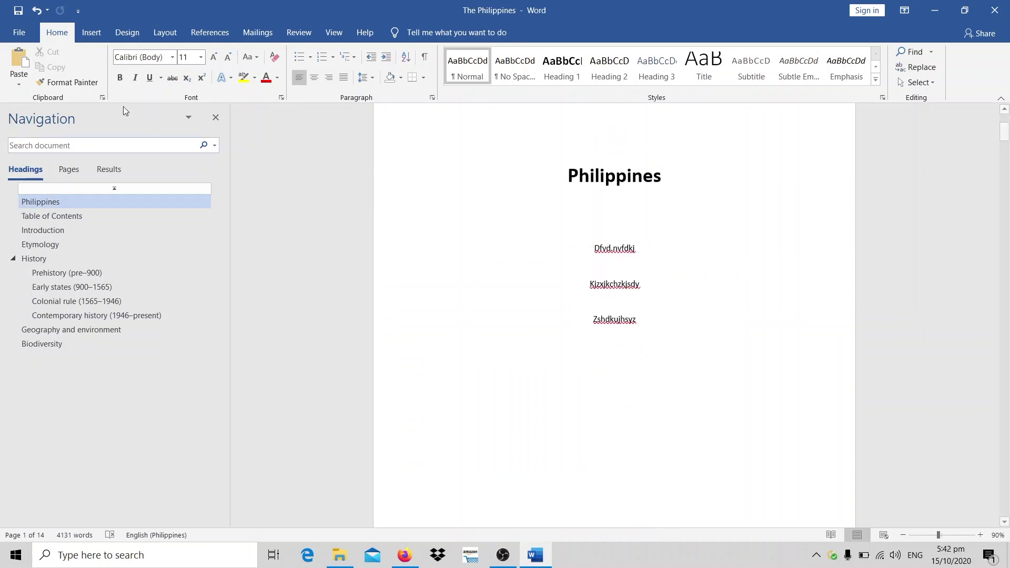
Step: Insert a Plain Number 3 page number at the bottom right of the page
click(90, 34)
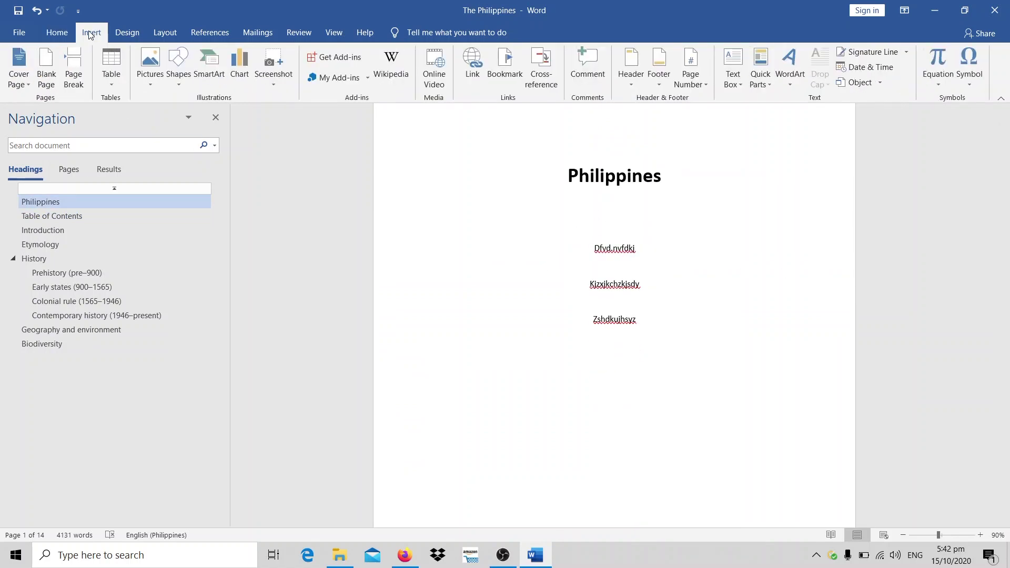
click(704, 84)
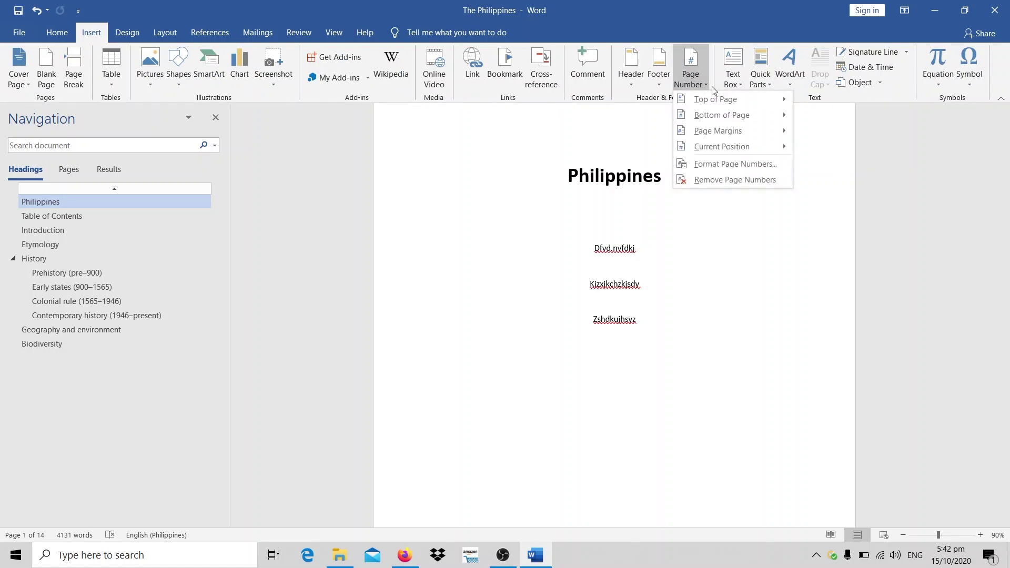
mouse_move(721, 115)
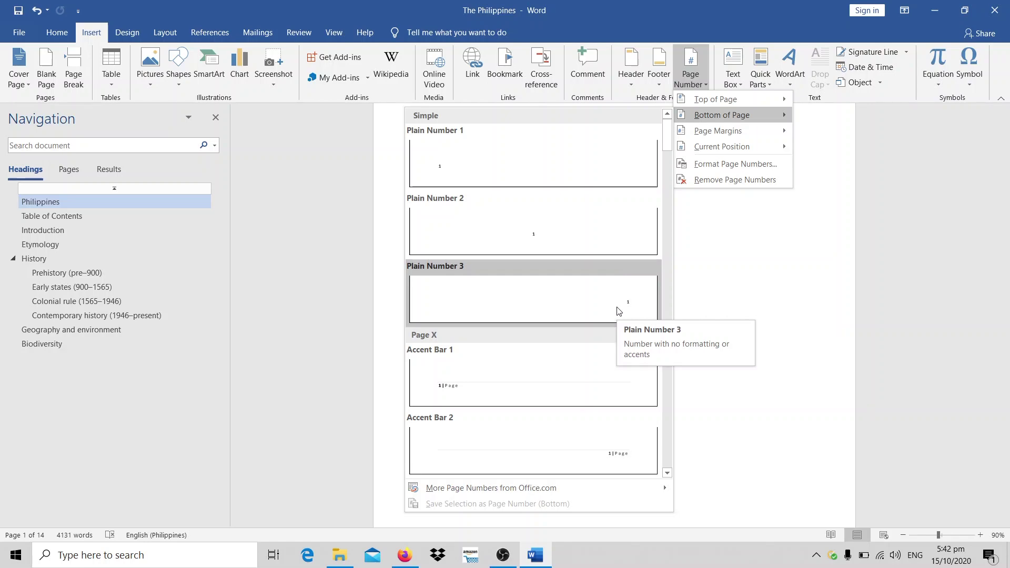
click(617, 310)
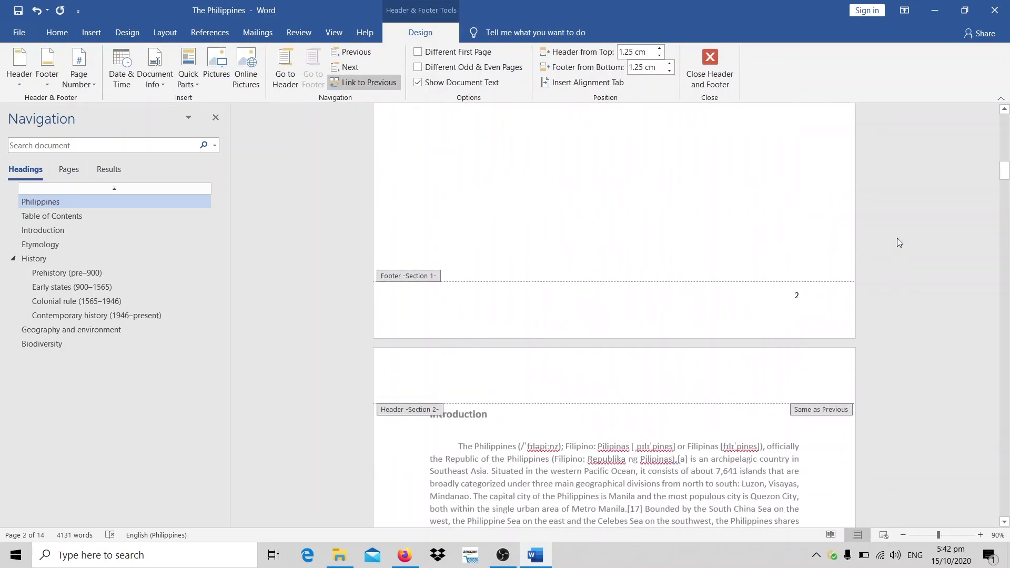
scroll(897, 226, down, 5)
scroll(897, 223, down, 5)
scroll(897, 224, down, 5)
scroll(897, 224, down, 5)
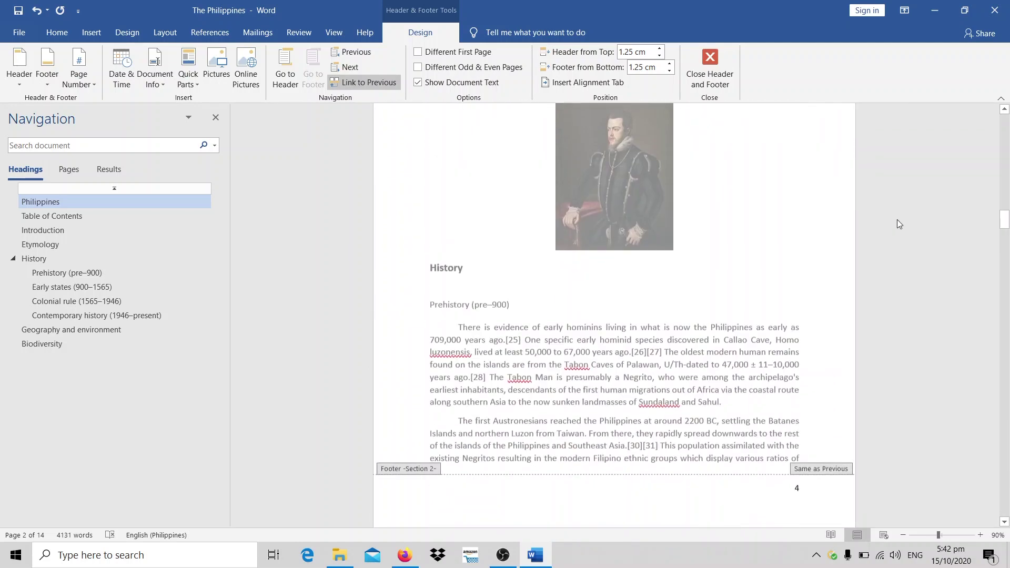
scroll(897, 221, up, 5)
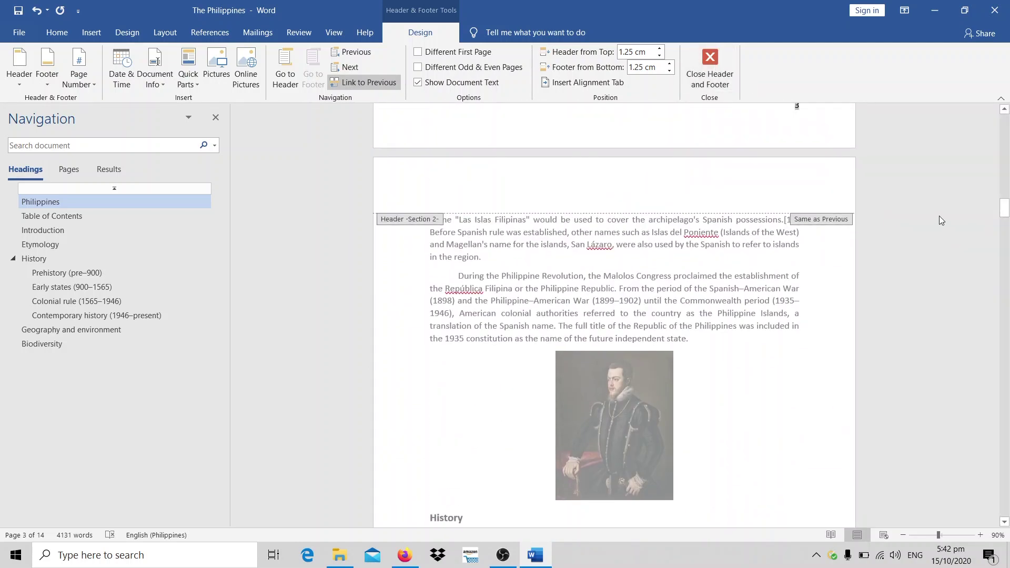
scroll(941, 220, up, 3)
scroll(948, 185, up, 3)
scroll(948, 185, up, 3)
scroll(948, 185, up, 3)
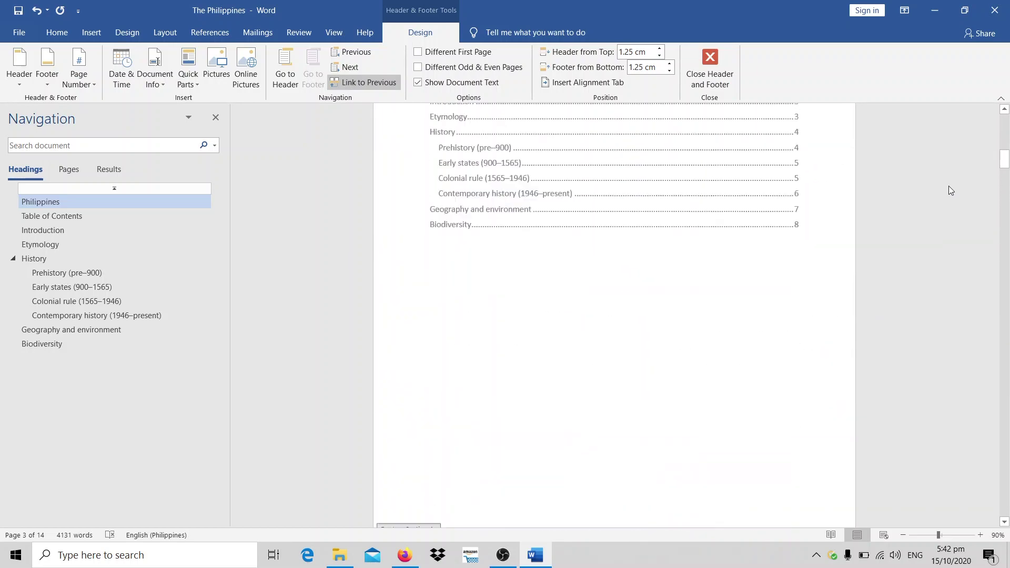
scroll(948, 185, up, 3)
scroll(948, 185, up, 3)
scroll(948, 185, up, 1)
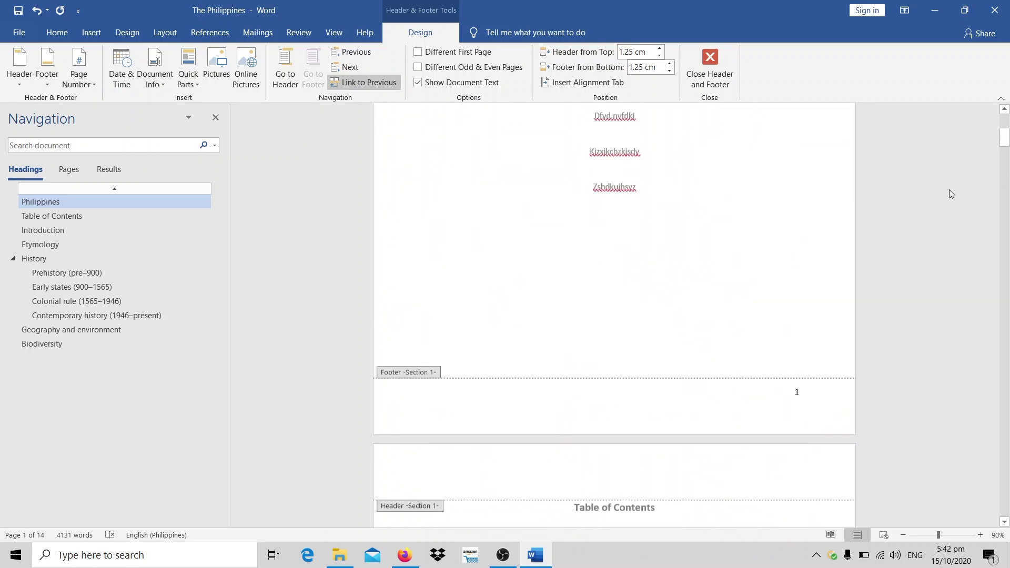
scroll(949, 189, up, 2)
scroll(885, 239, up, 3)
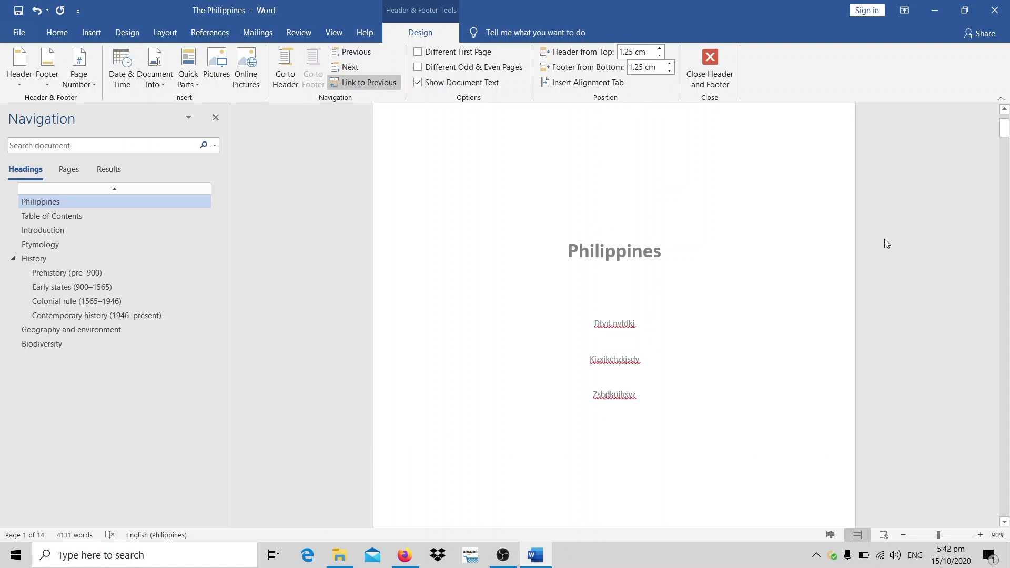
scroll(884, 243, down, 3)
scroll(885, 244, down, 3)
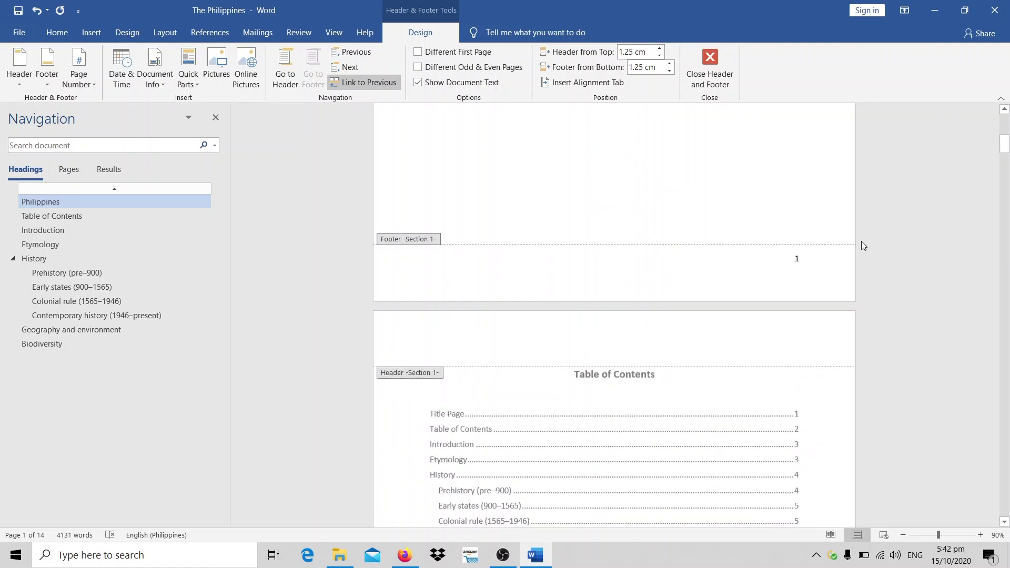
scroll(851, 258, down, 3)
scroll(851, 260, up, 6)
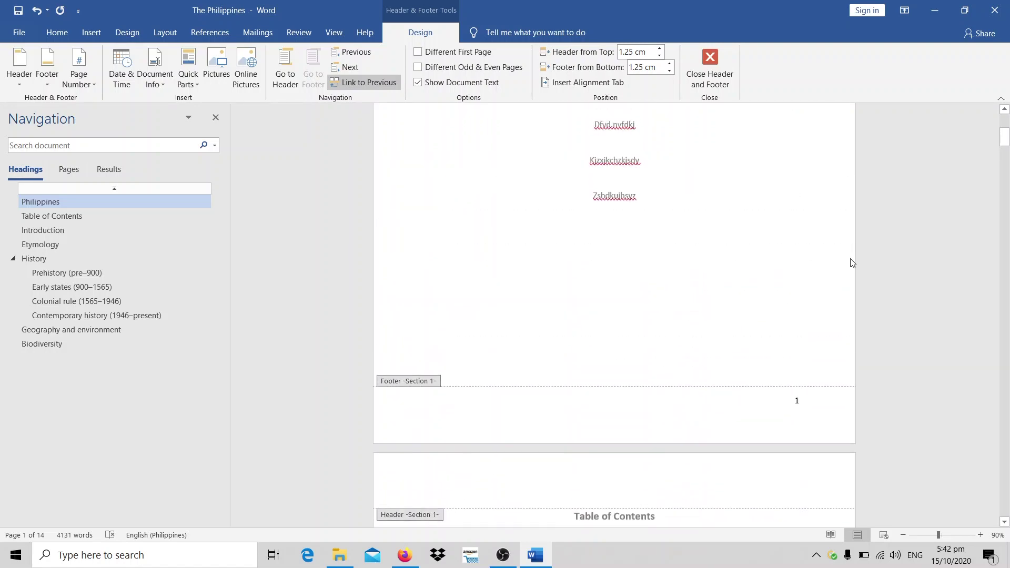
scroll(844, 269, down, 3)
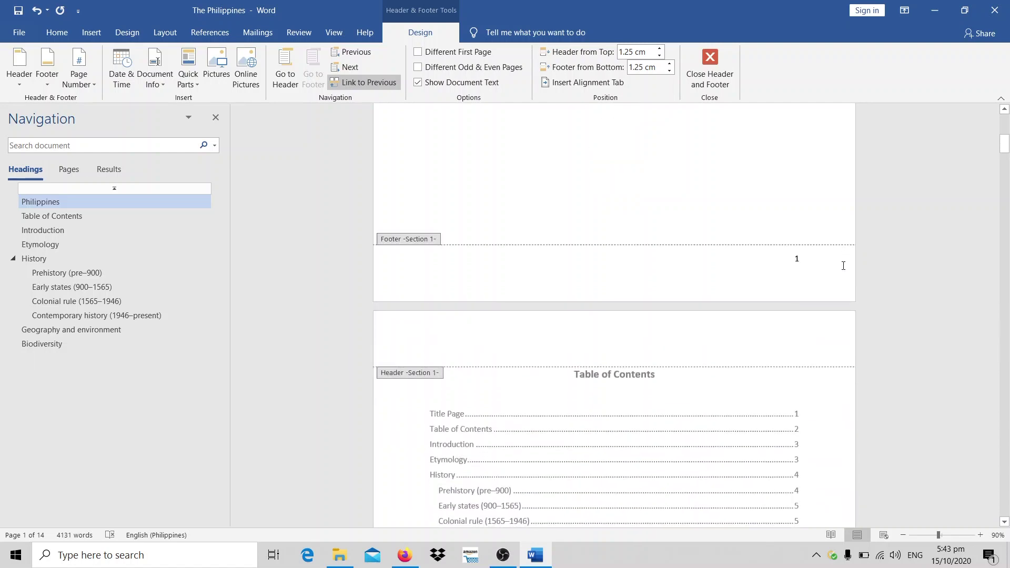
scroll(843, 267, up, 1)
scroll(829, 291, down, 2)
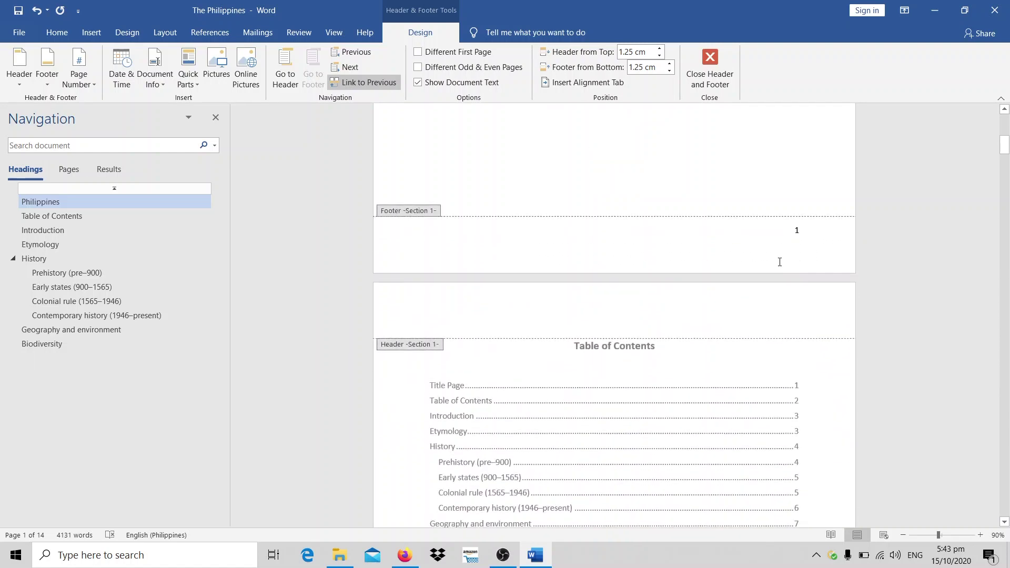
scroll(834, 268, down, 3)
scroll(834, 269, up, 2)
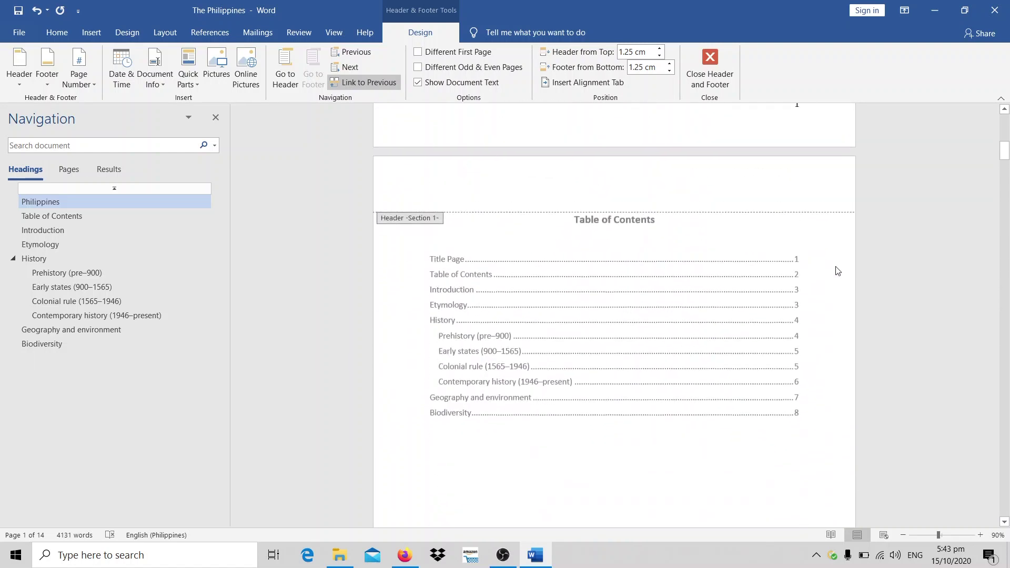
scroll(836, 266, up, 2)
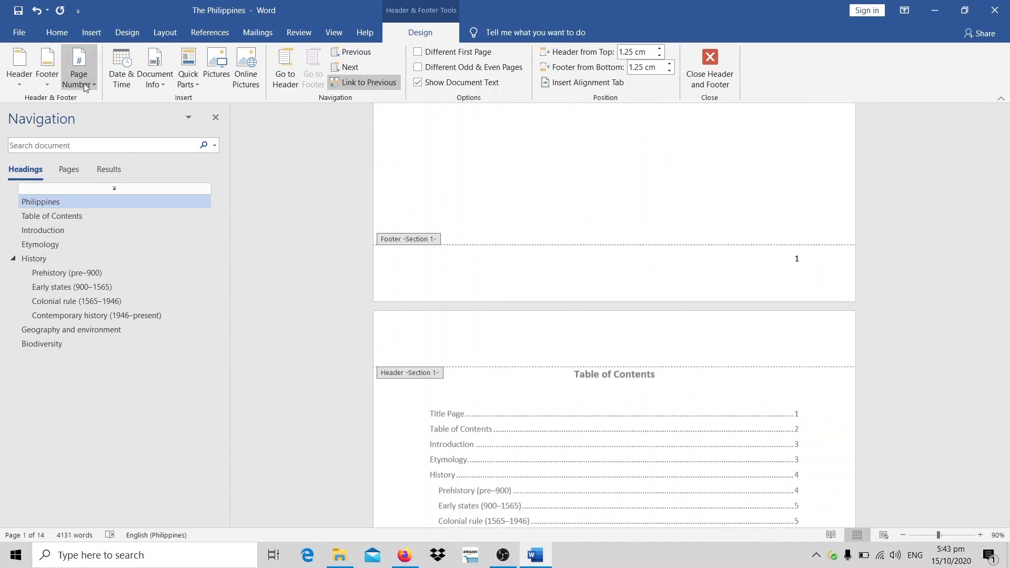
click(715, 58)
scroll(905, 219, up, 3)
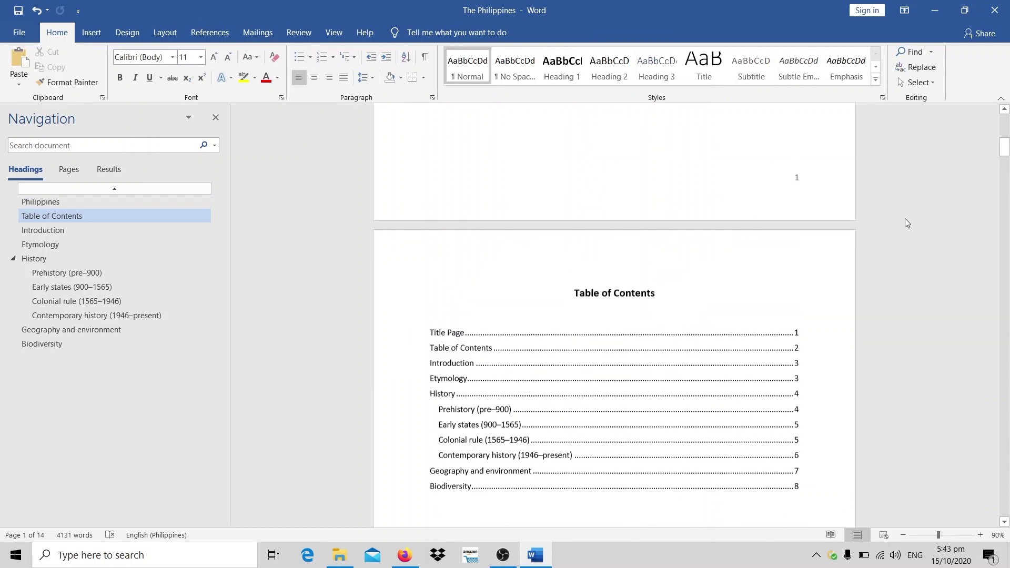
scroll(905, 219, up, 3)
scroll(906, 219, up, 3)
scroll(905, 219, up, 3)
scroll(906, 219, down, 5)
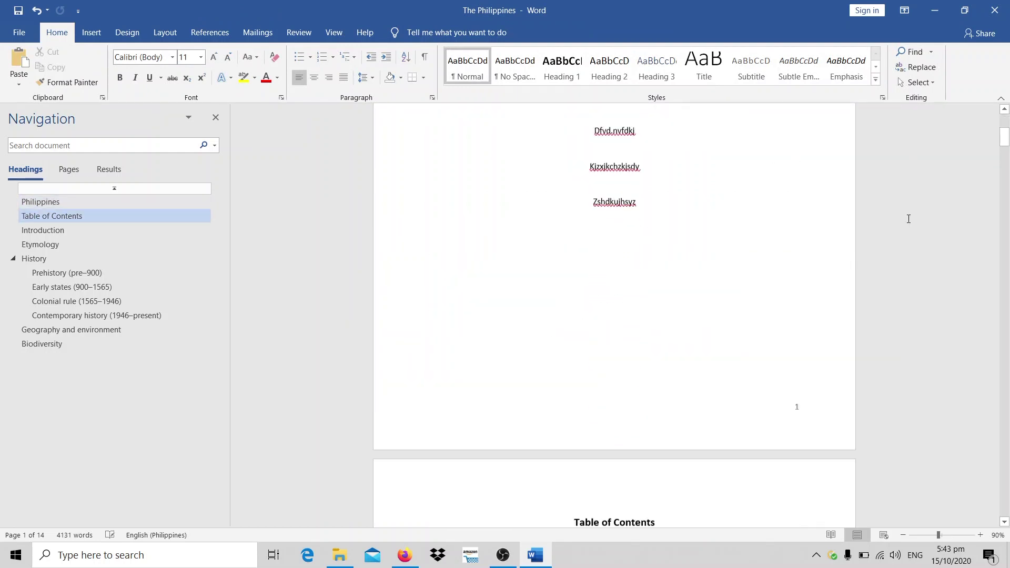
scroll(906, 219, down, 3)
scroll(908, 222, up, 3)
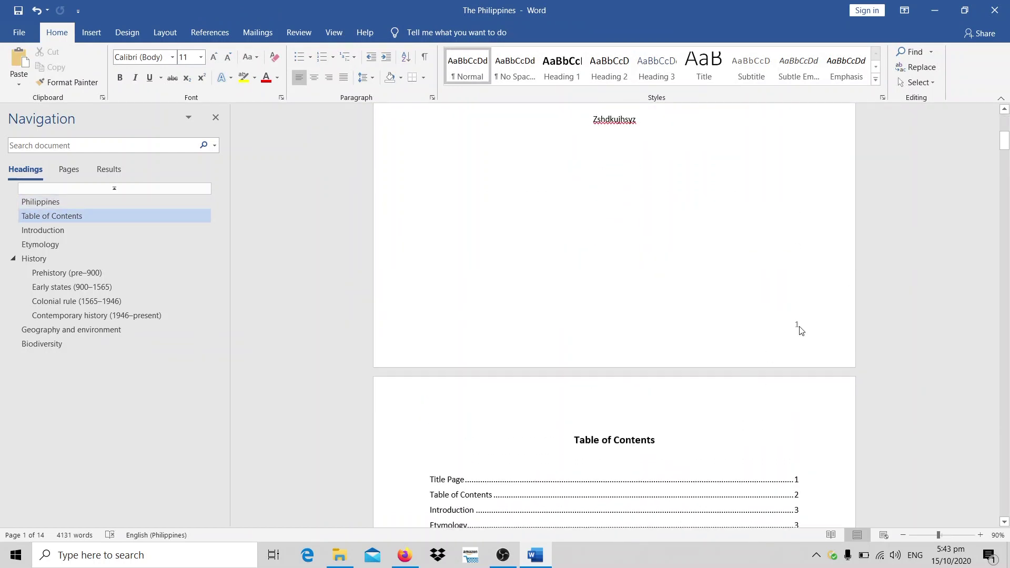
double_click(763, 334)
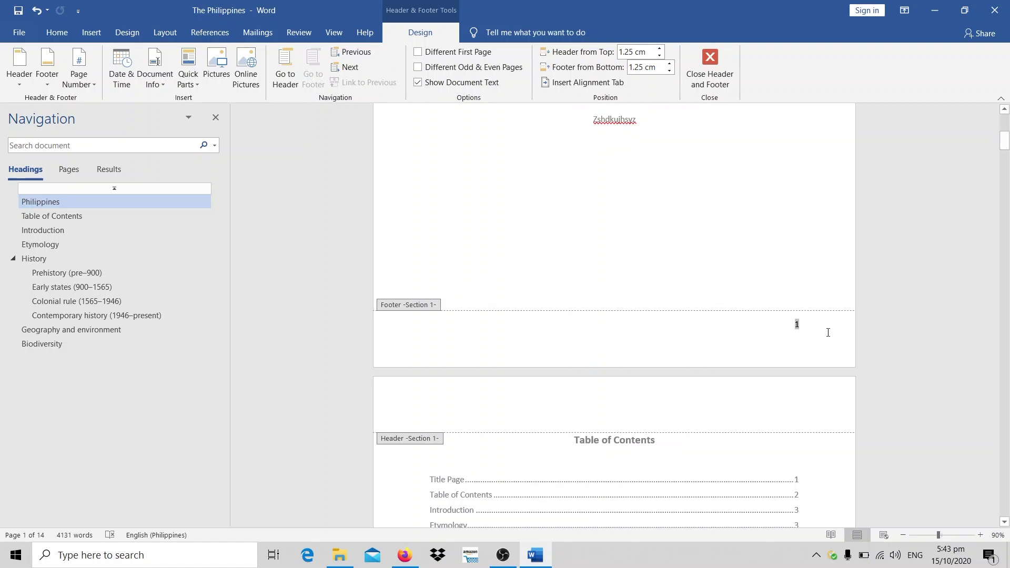
Step: Format the page numbers as lowercase roman numerals (i, ii, iii)
click(94, 83)
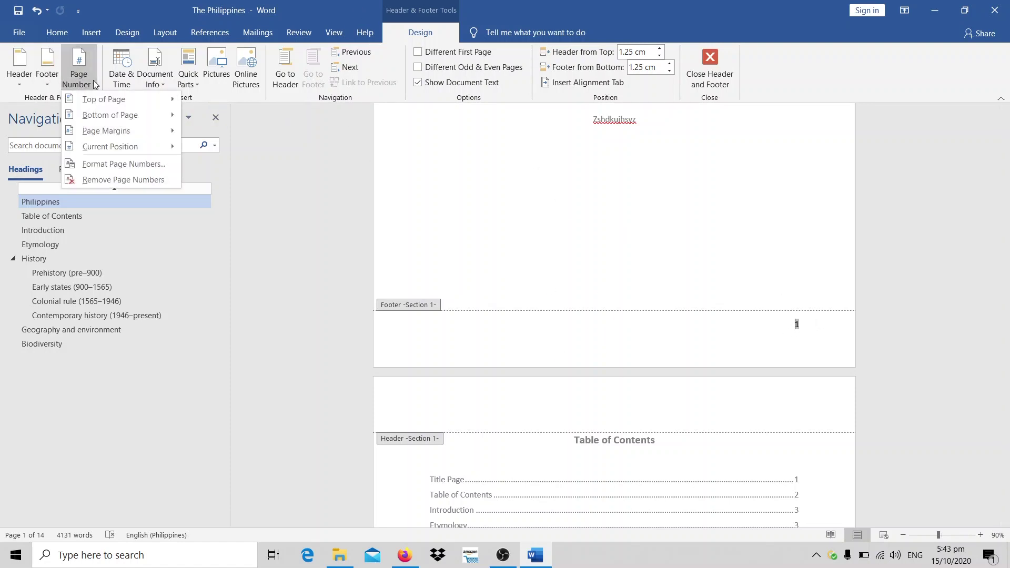
click(96, 163)
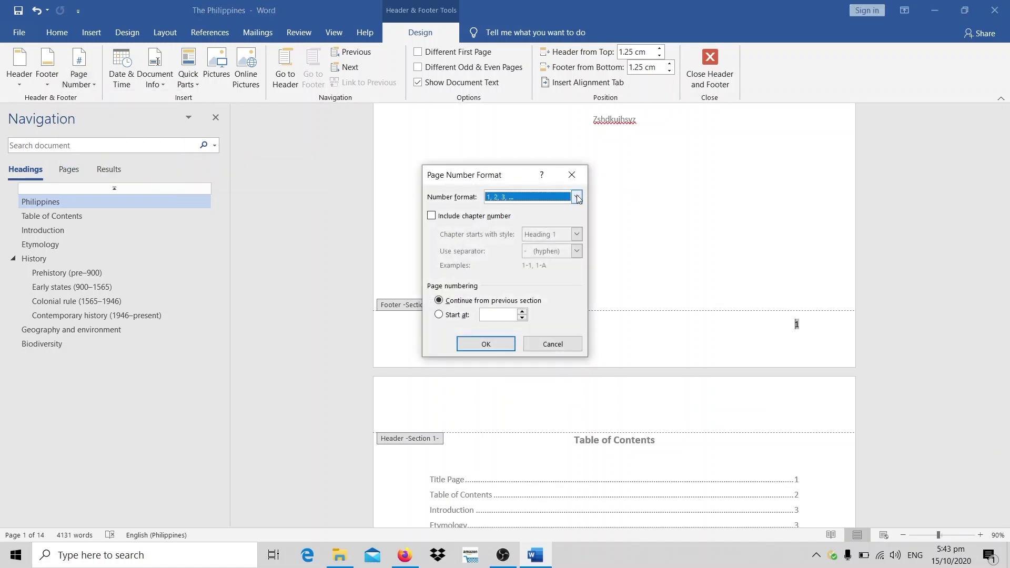
click(577, 196)
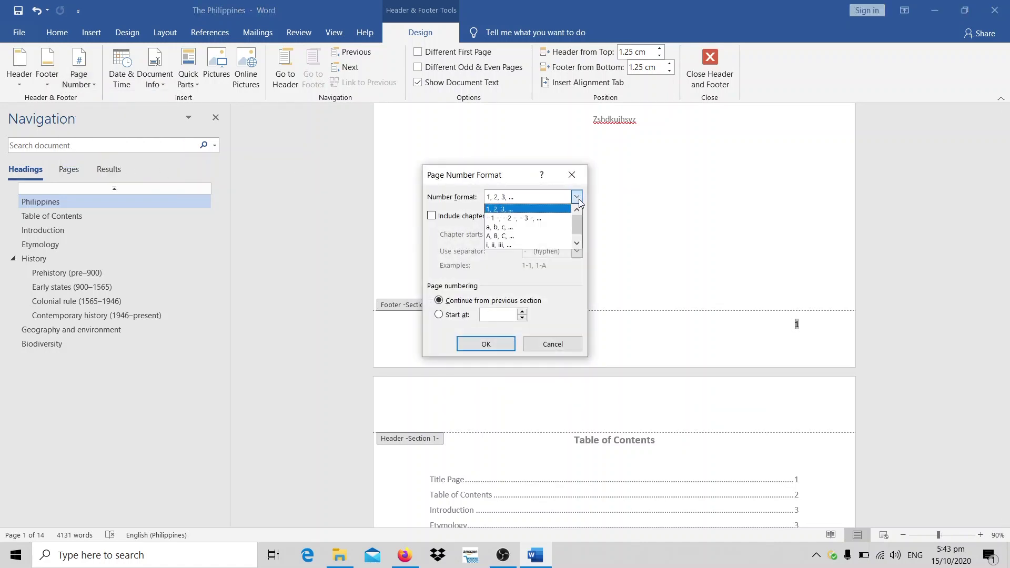
click(508, 246)
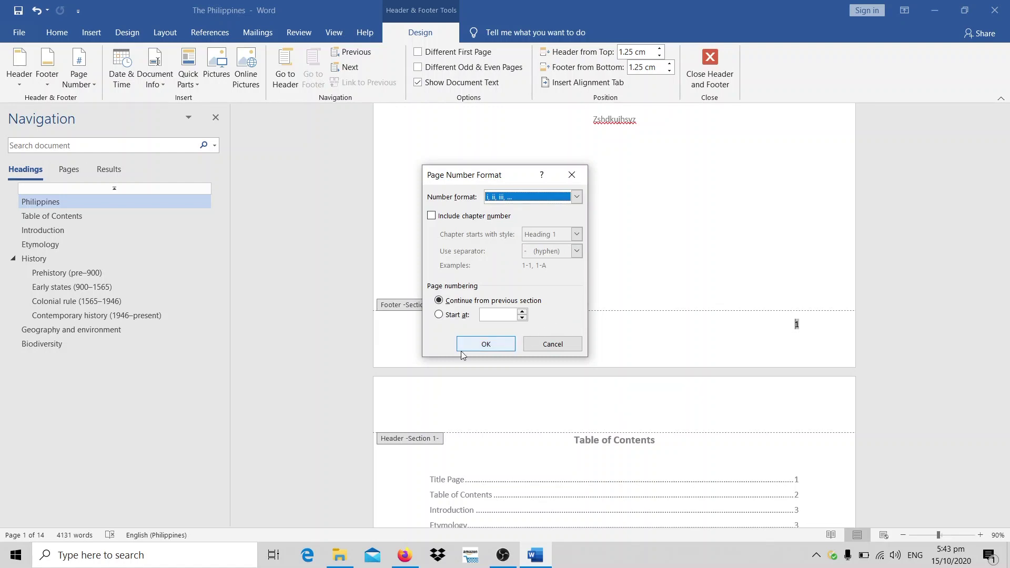
click(488, 343)
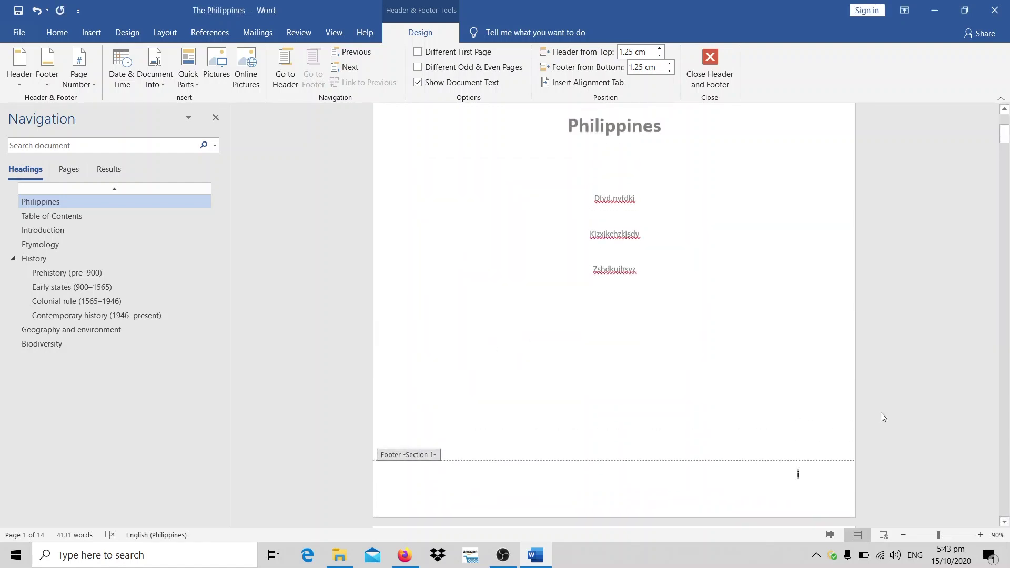
scroll(881, 412, down, 2)
scroll(973, 444, down, 3)
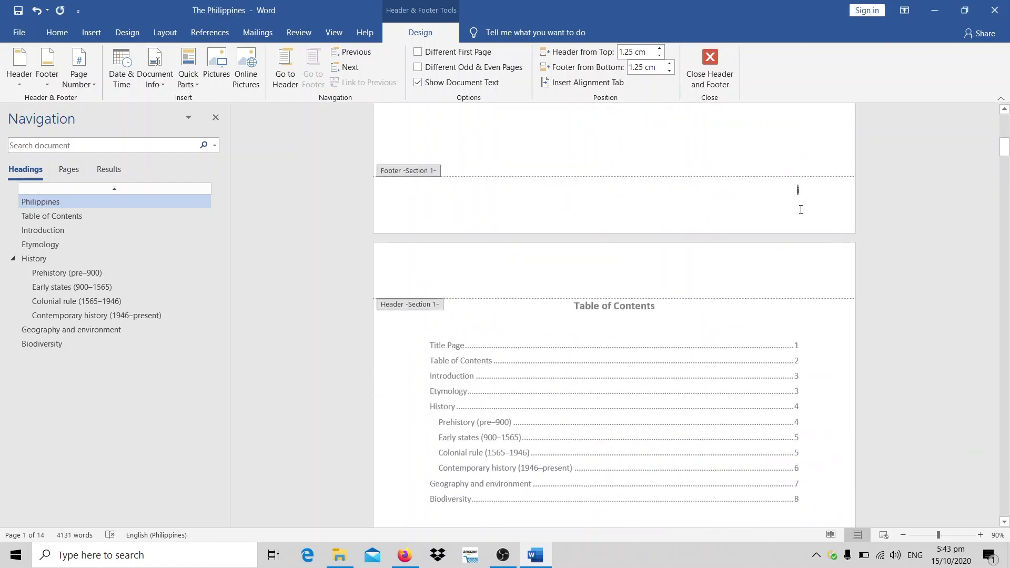
scroll(805, 216, up, 3)
scroll(810, 216, up, 3)
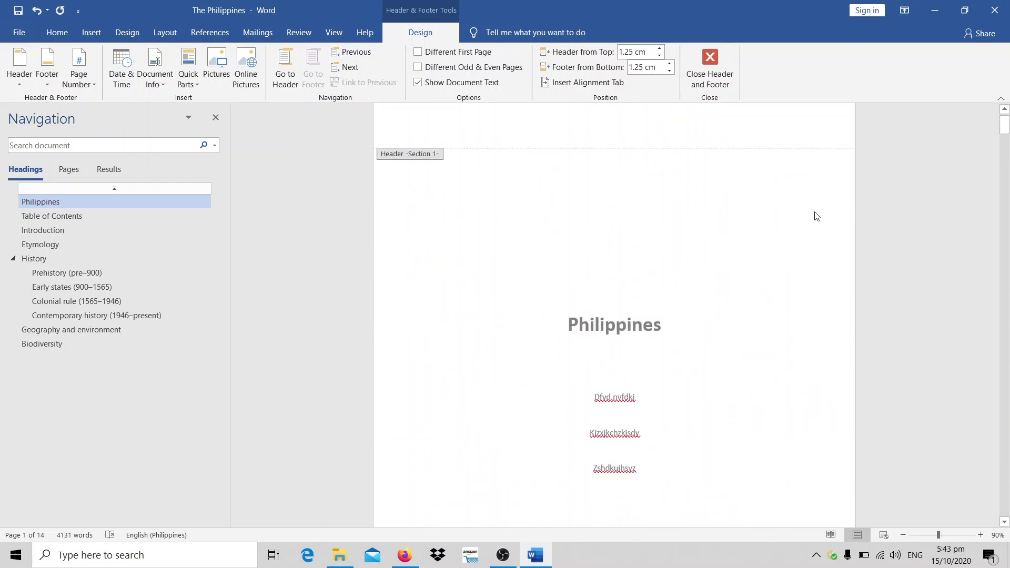
scroll(819, 264, down, 2)
scroll(820, 263, down, 3)
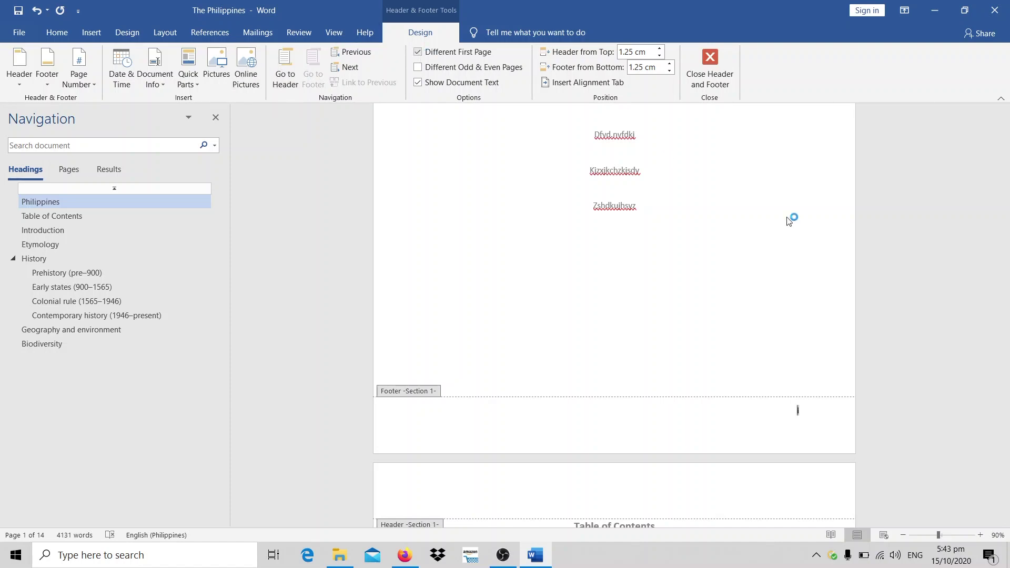
Step: Close footer editing with the title page unnumbered and the contents page showing 'ii'
scroll(820, 415, down, 3)
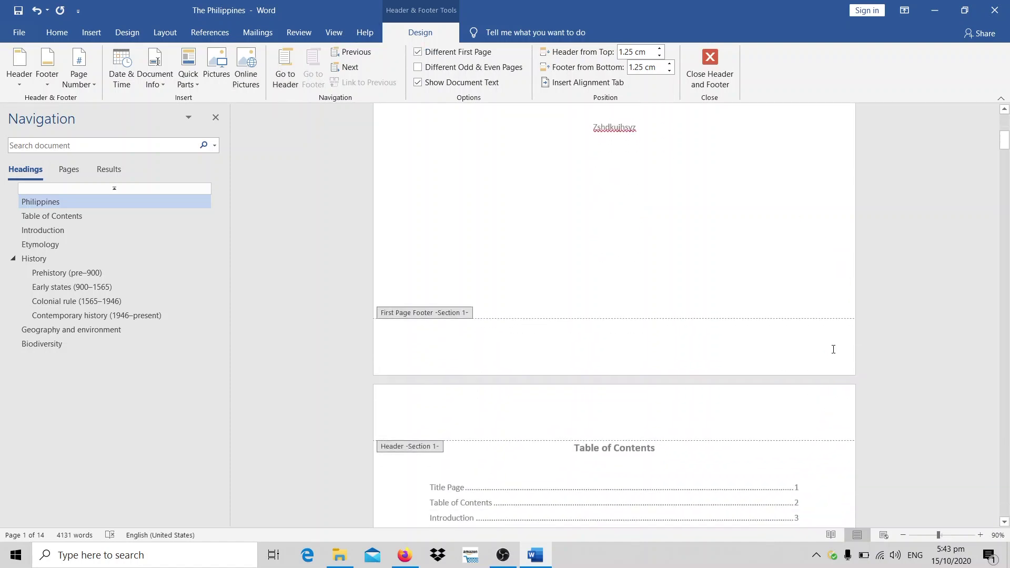
scroll(681, 331, up, 2)
scroll(686, 325, up, 3)
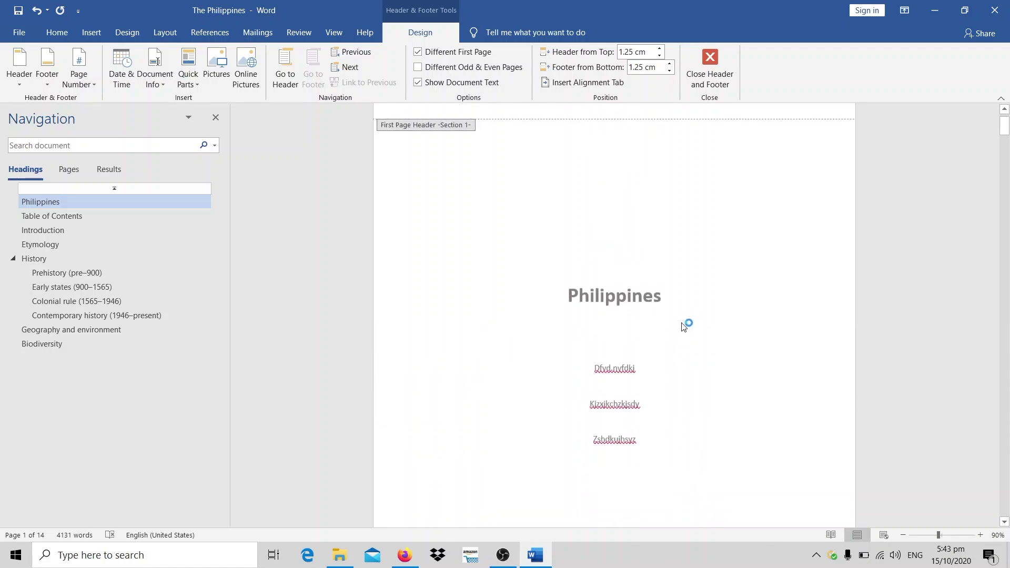
scroll(687, 325, down, 2)
scroll(687, 326, down, 5)
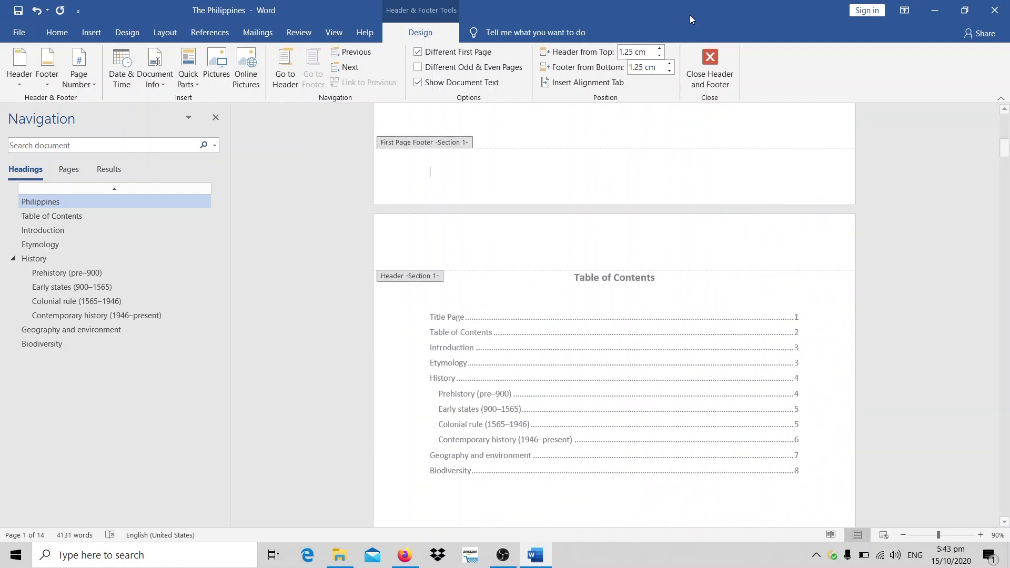
click(709, 63)
scroll(800, 285, down, 5)
scroll(800, 285, down, 3)
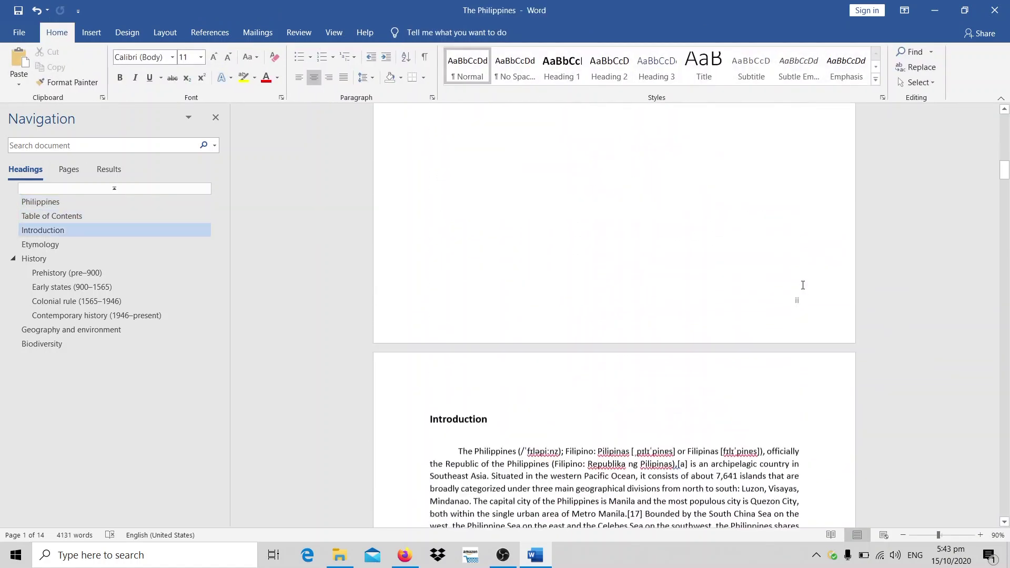
scroll(799, 285, down, 4)
scroll(517, 151, up, 2)
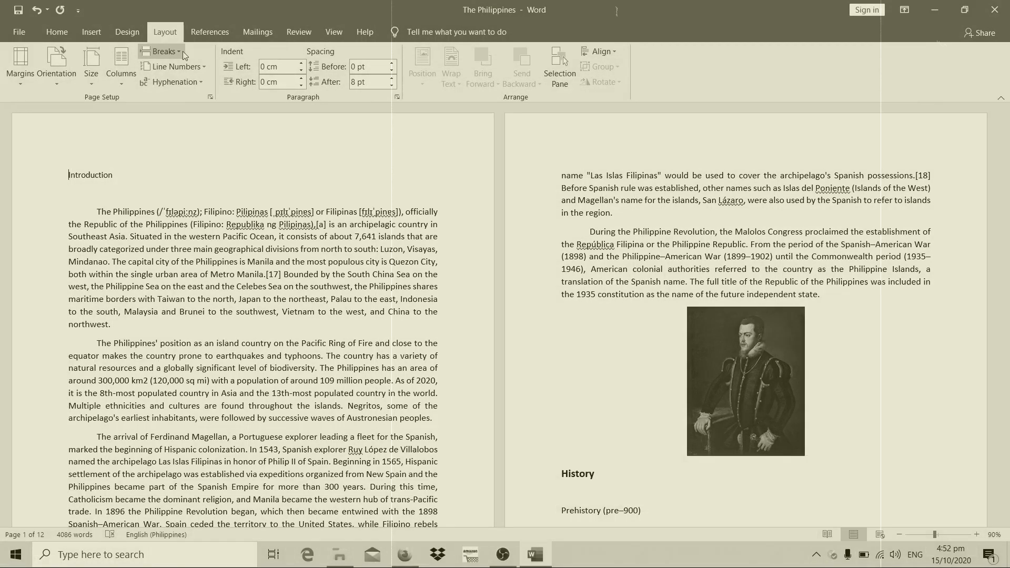
click(179, 51)
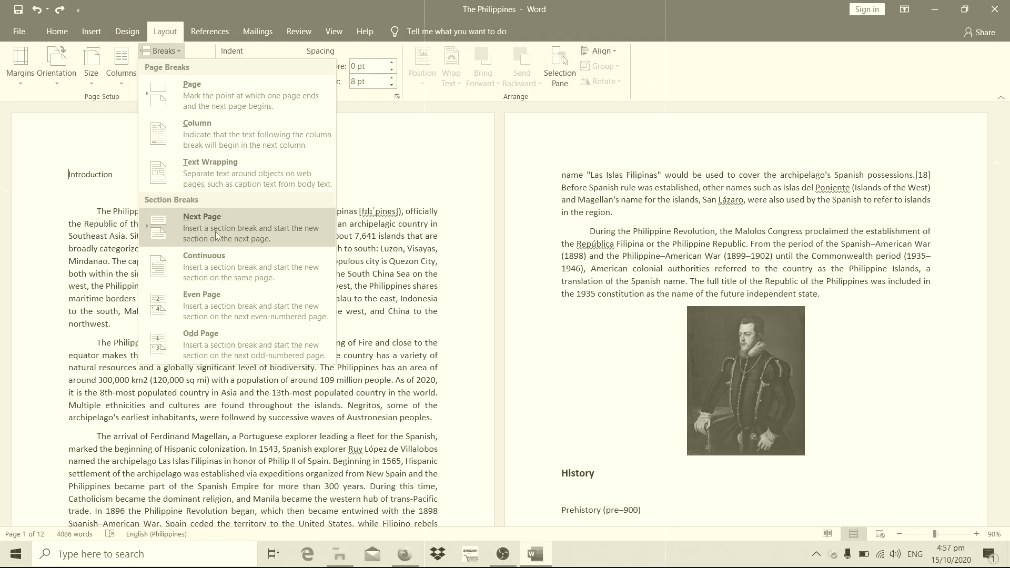
click(215, 232)
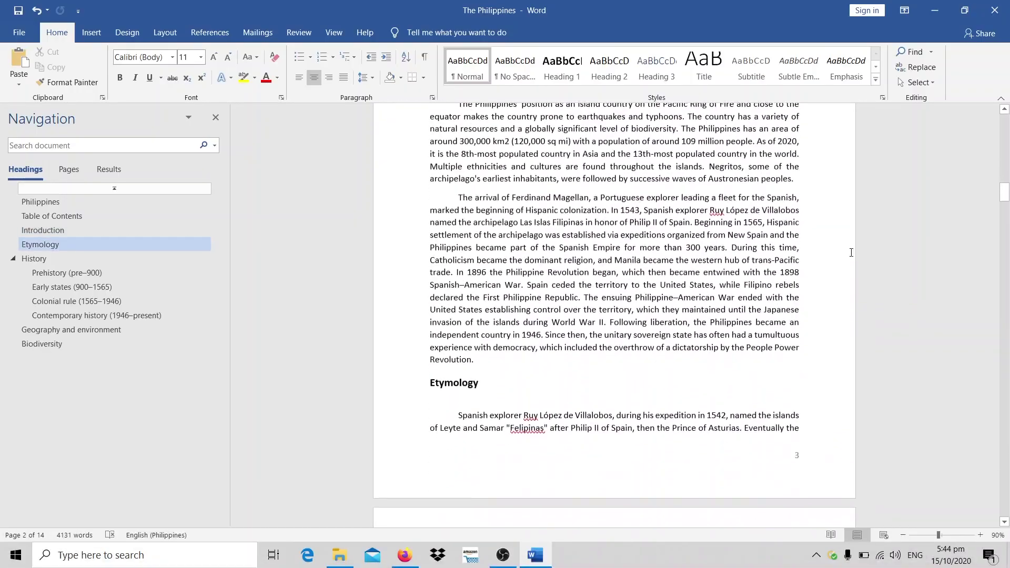
scroll(764, 320, down, 5)
scroll(764, 320, up, 3)
scroll(765, 311, up, 4)
scroll(768, 299, up, 3)
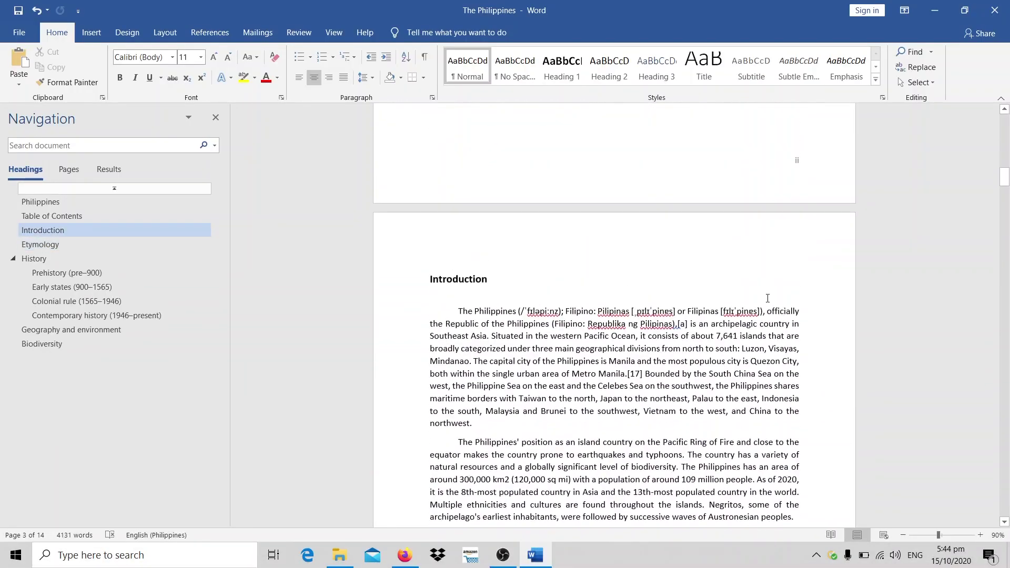
scroll(751, 400, down, 5)
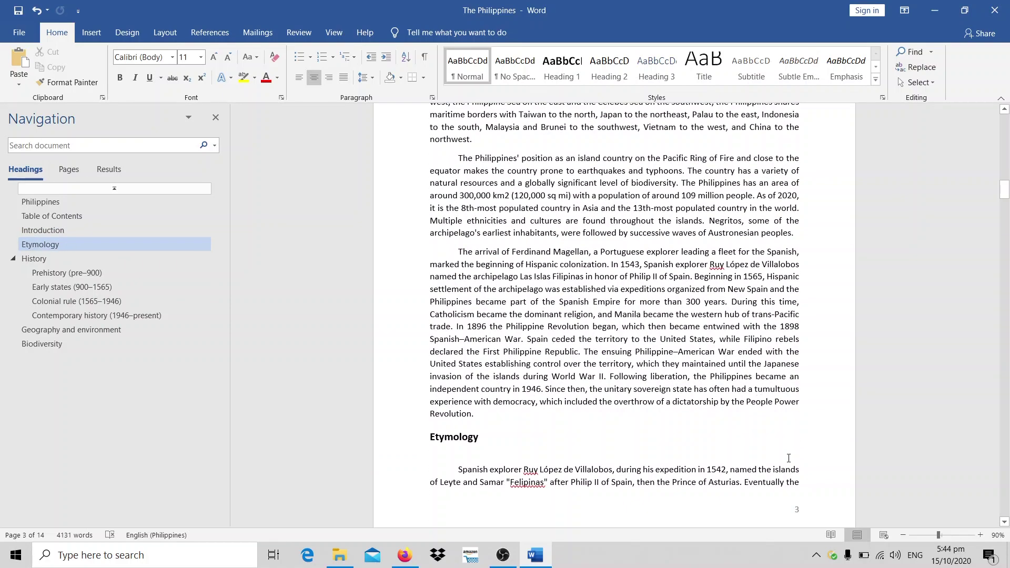
scroll(778, 405, up, 5)
scroll(801, 411, up, 2)
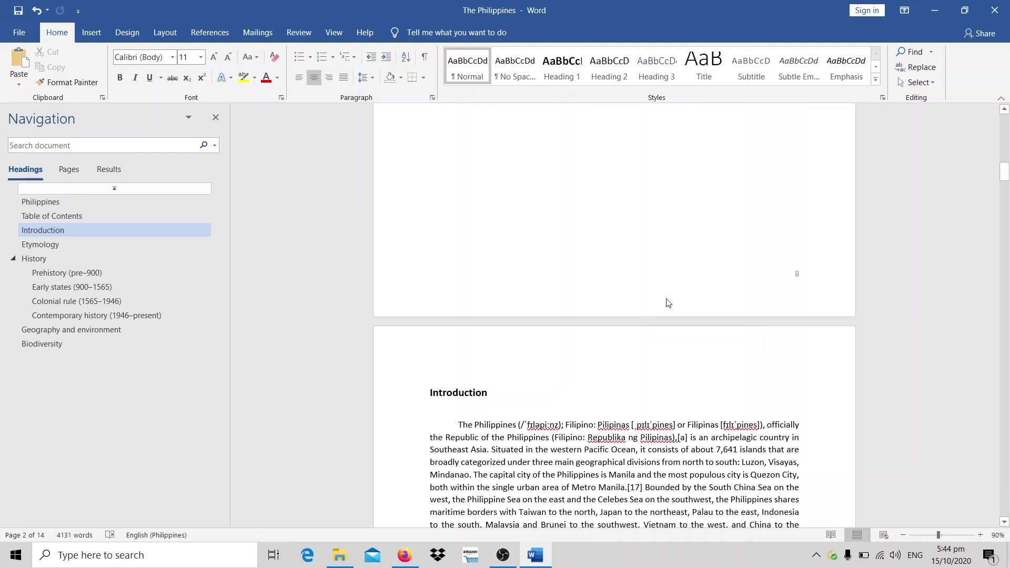
scroll(550, 382, down, 2)
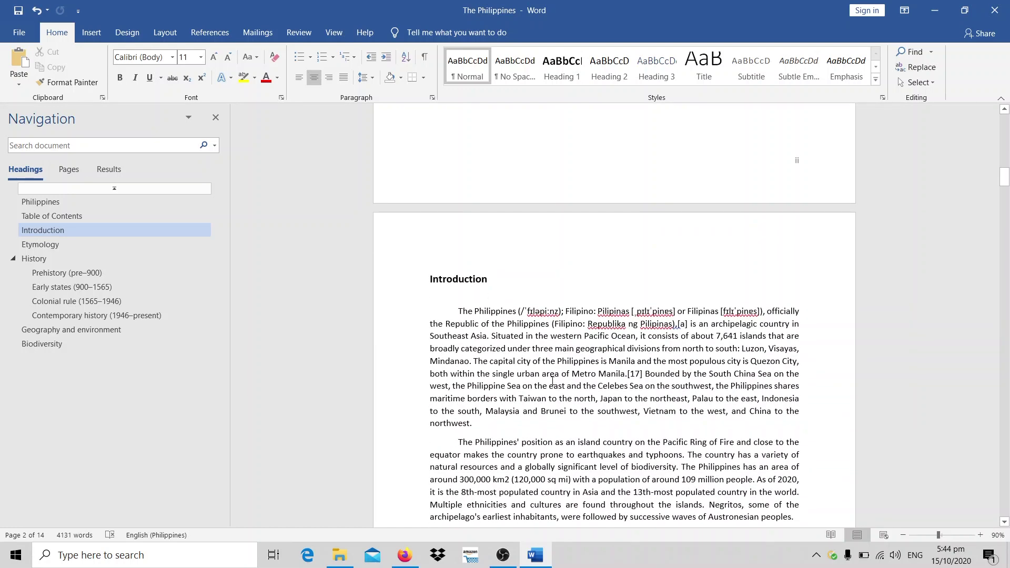
scroll(581, 300, up, 5)
scroll(590, 272, down, 5)
scroll(578, 253, down, 1)
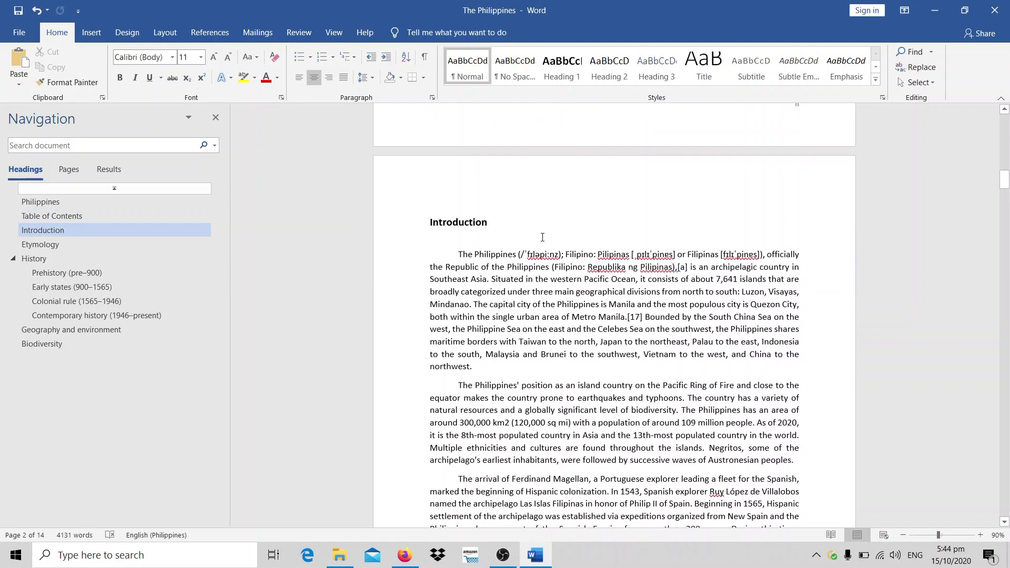
click(562, 226)
scroll(814, 344, down, 2)
scroll(814, 343, down, 2)
scroll(818, 379, down, 2)
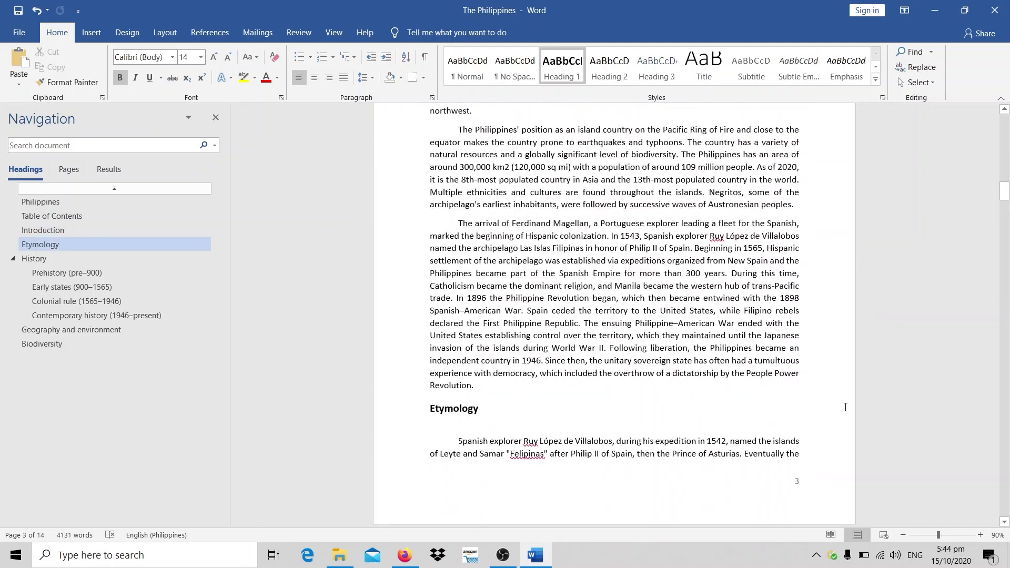
scroll(821, 416, down, 1)
scroll(823, 432, up, 5)
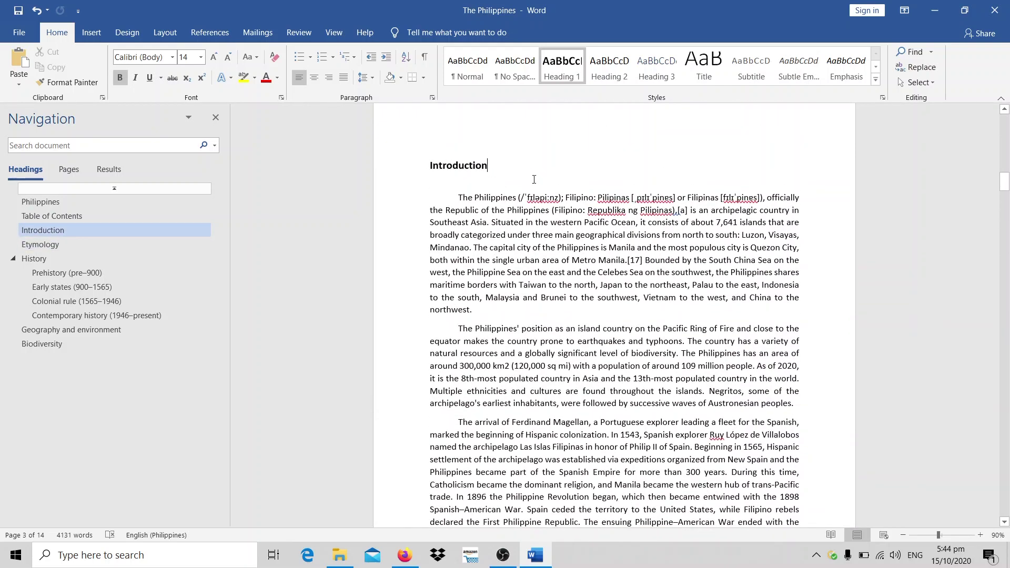
scroll(845, 401, down, 3)
scroll(844, 416, down, 3)
Step: In the page 3 footer, set the section's page numbering to start at 1
double_click(753, 428)
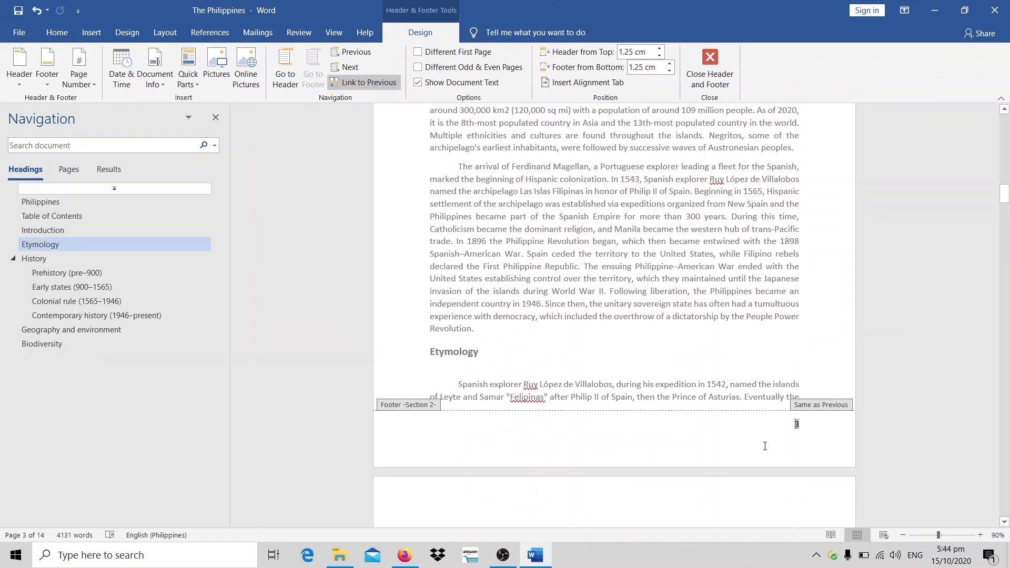
click(90, 81)
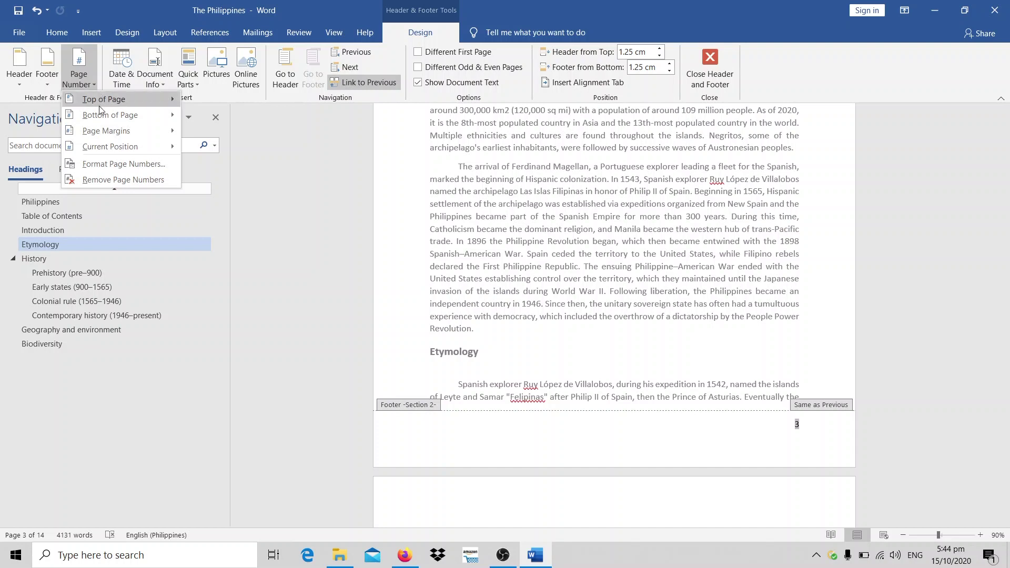
click(108, 162)
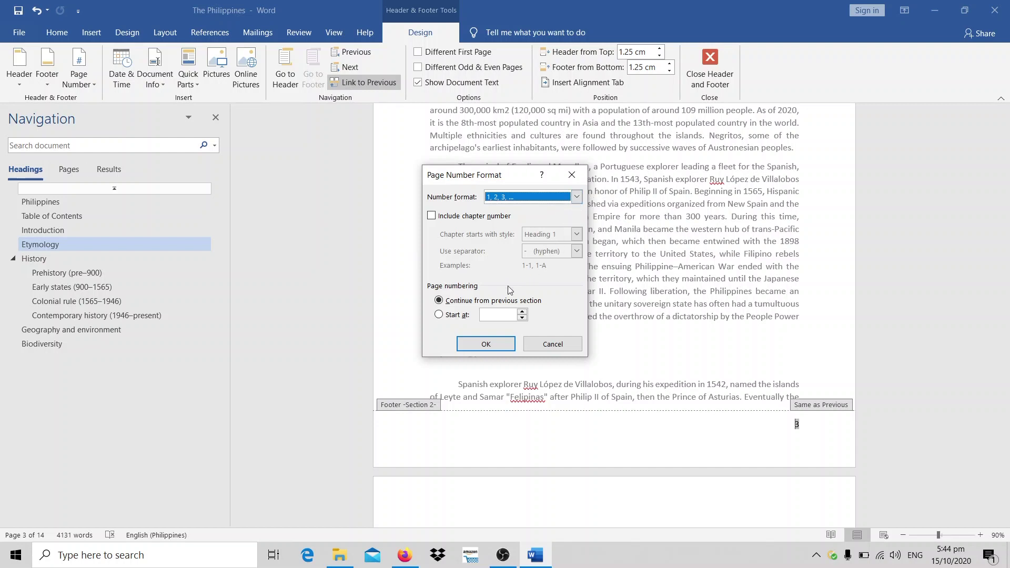
click(438, 315)
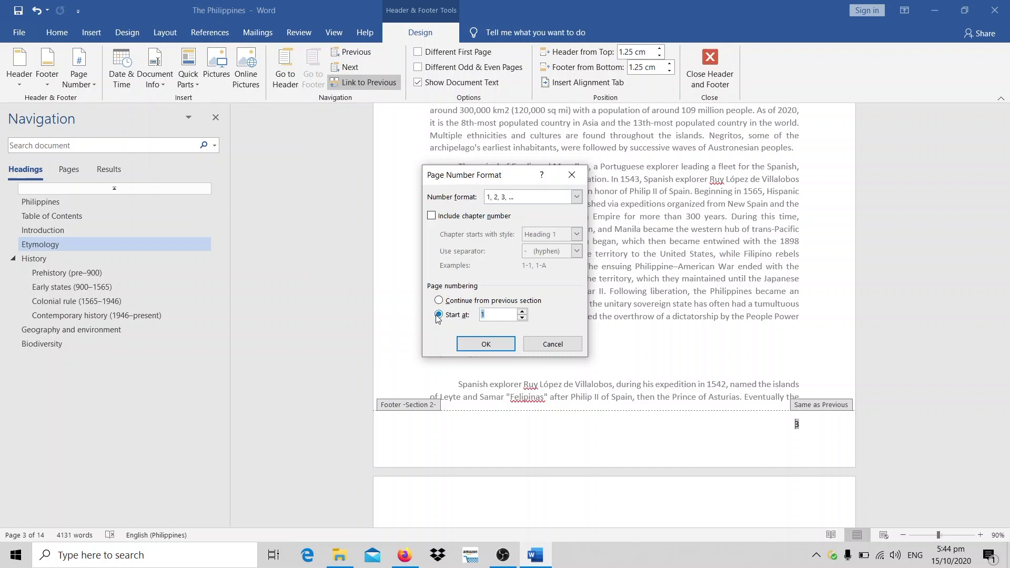
click(486, 344)
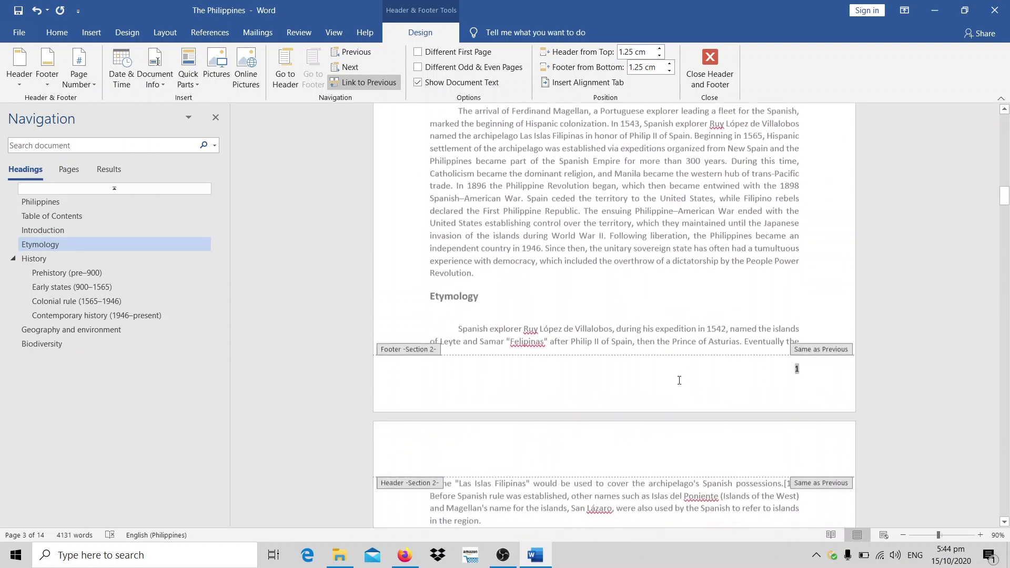
Step: Check the renumbered footers across the pages, then close footer editing
scroll(736, 363, down, 1)
scroll(783, 345, down, 1)
scroll(792, 339, up, 1)
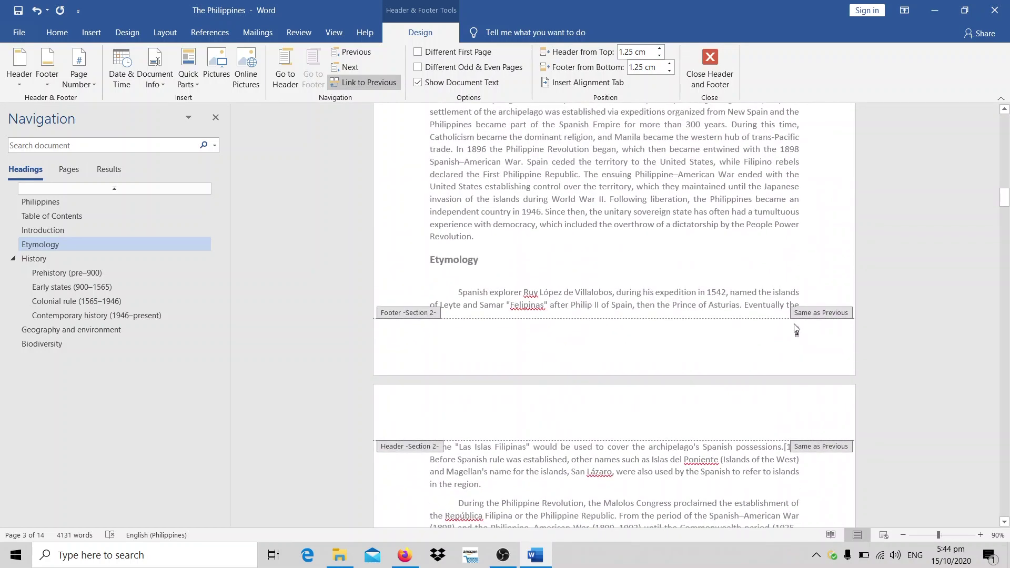
scroll(796, 330, down, 2)
scroll(797, 293, down, 5)
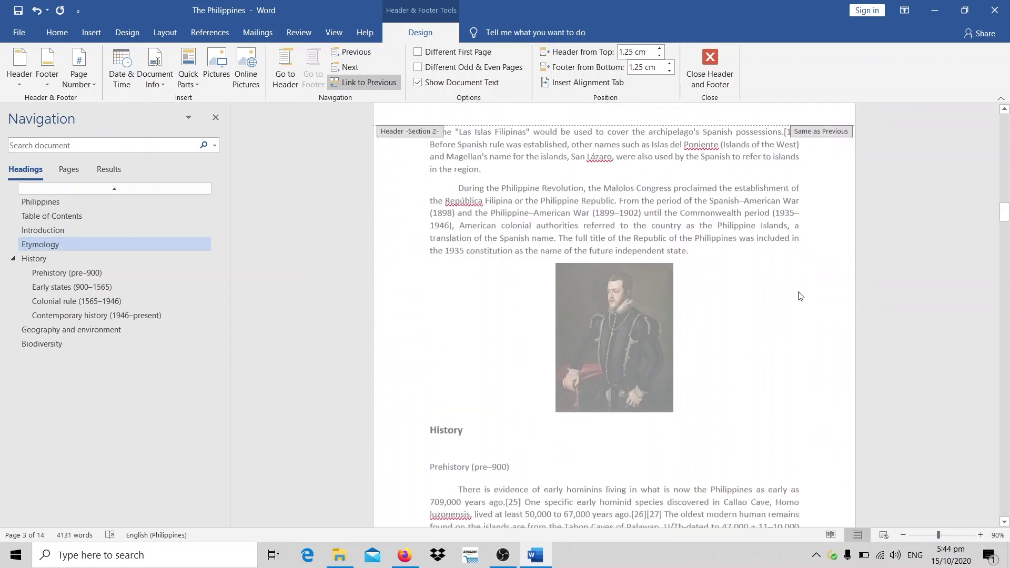
scroll(797, 295, down, 8)
scroll(797, 295, down, 3)
scroll(797, 295, up, 1)
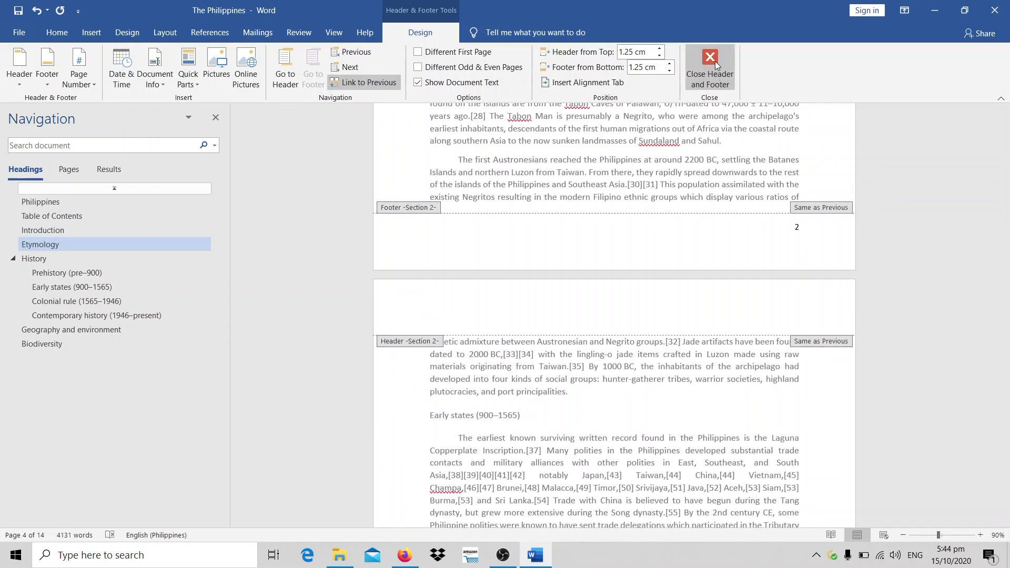
click(712, 78)
Step: Scroll back to the Table of Contents page and place the cursor inside the contents field
scroll(809, 257, up, 5)
scroll(809, 257, up, 10)
scroll(808, 257, up, 7)
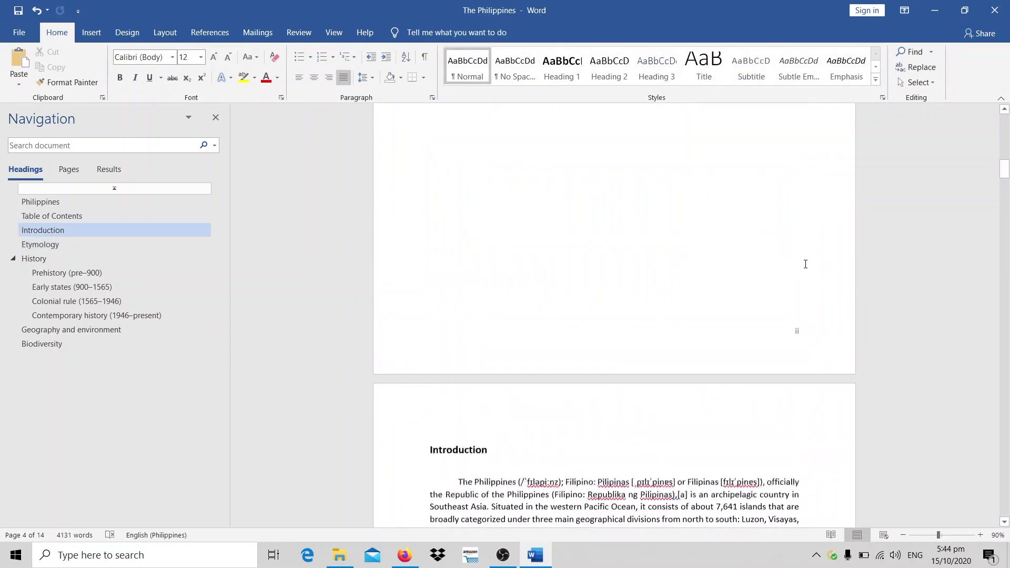
scroll(805, 263, up, 3)
scroll(805, 263, down, 4)
scroll(806, 261, up, 7)
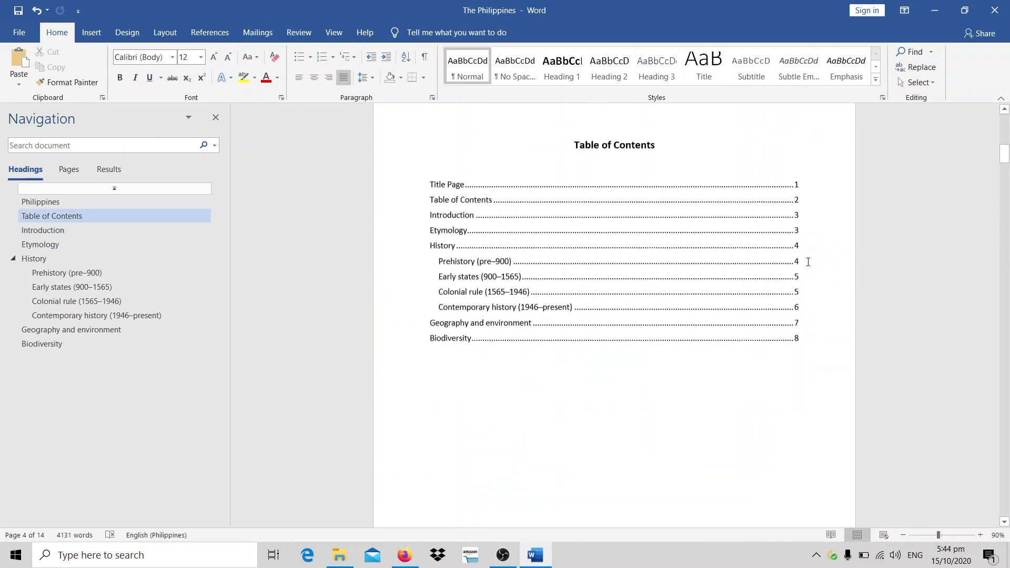
scroll(807, 261, down, 7)
scroll(808, 262, up, 1)
scroll(808, 262, up, 7)
scroll(807, 262, up, 1)
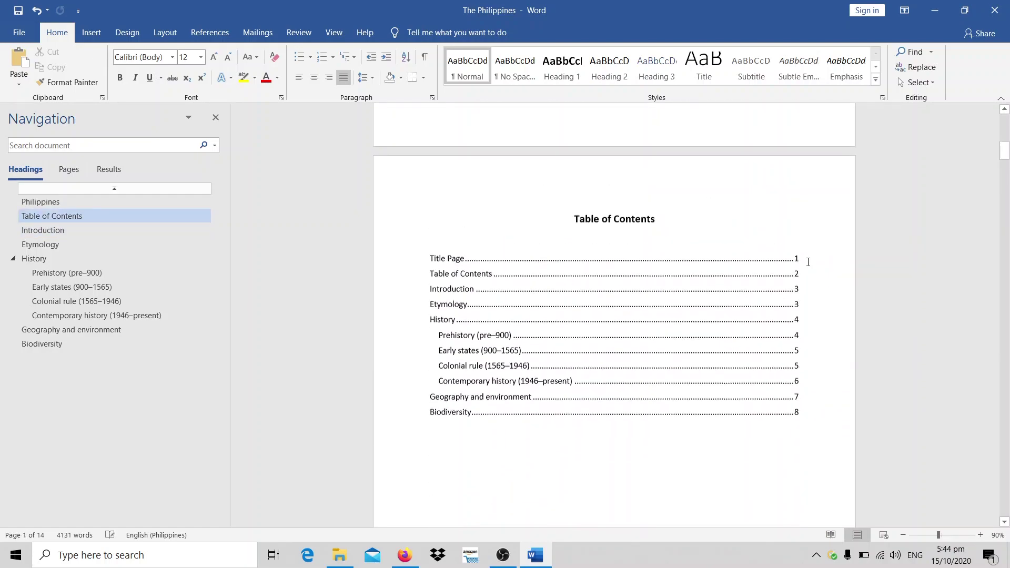
scroll(808, 262, up, 7)
scroll(808, 261, down, 13)
scroll(809, 265, down, 10)
scroll(808, 266, down, 5)
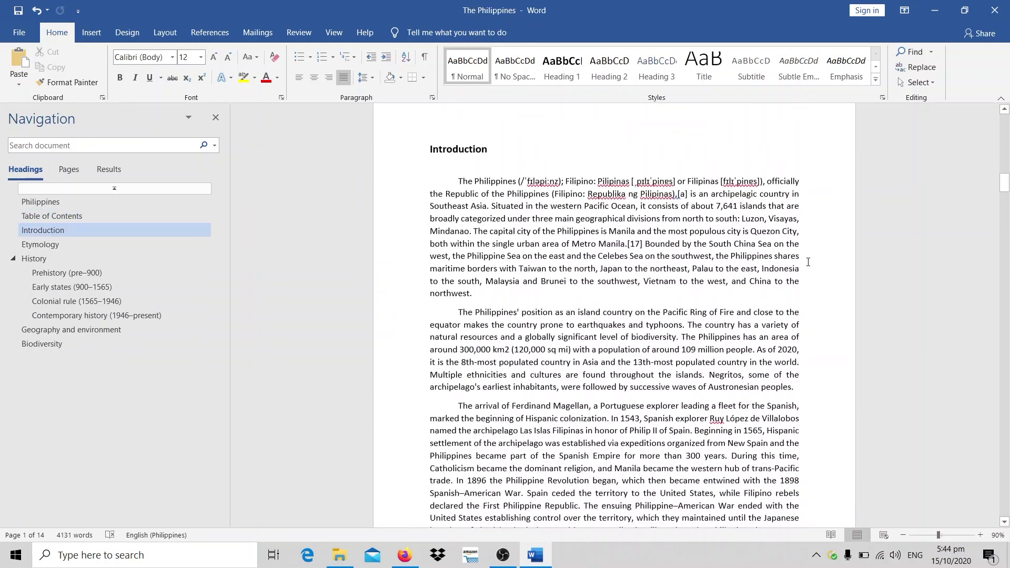
scroll(809, 263, down, 10)
scroll(810, 261, down, 3)
scroll(810, 261, up, 4)
scroll(809, 262, up, 1)
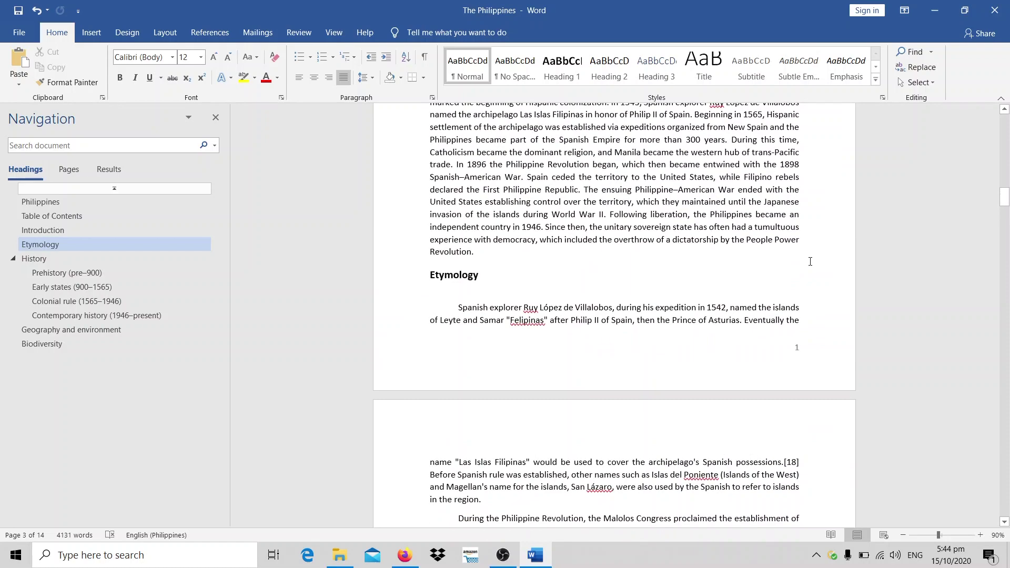
scroll(810, 261, up, 5)
scroll(804, 262, up, 10)
scroll(801, 263, up, 10)
scroll(801, 263, up, 5)
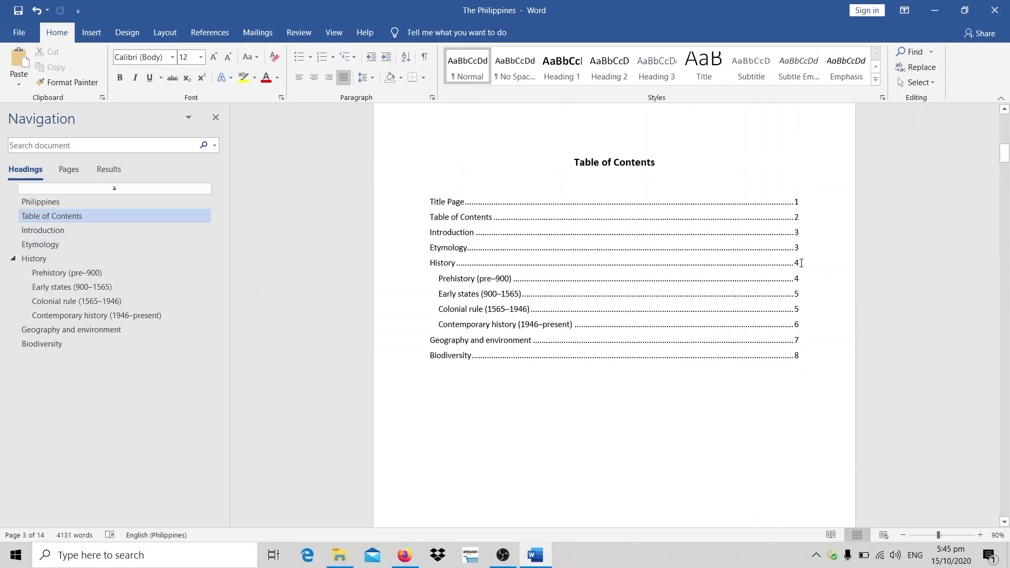
click(524, 266)
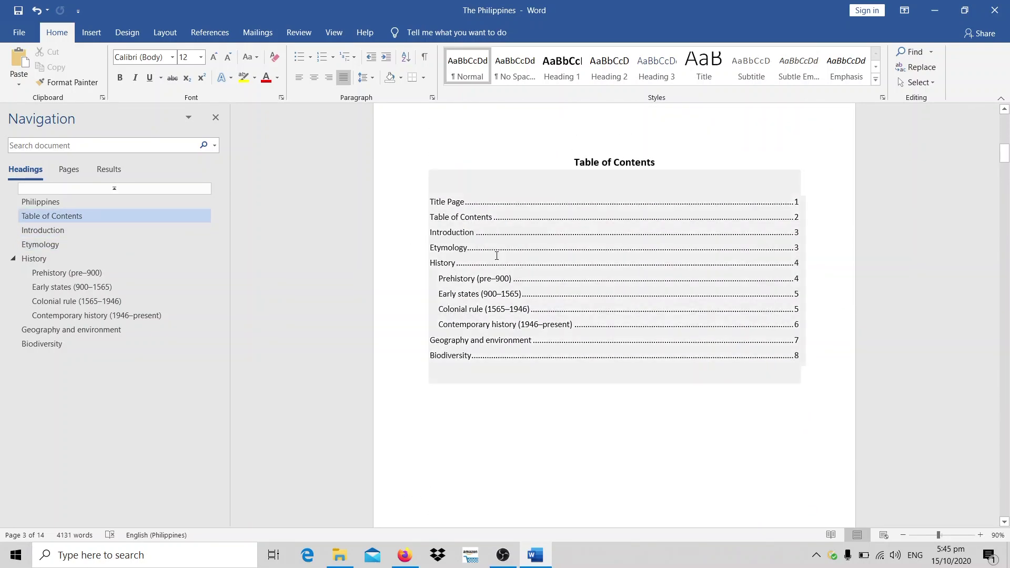
click(476, 205)
Step: Update only the TOC page numbers, giving Title Page i, Introduction 1, Biodiversity 6
click(488, 161)
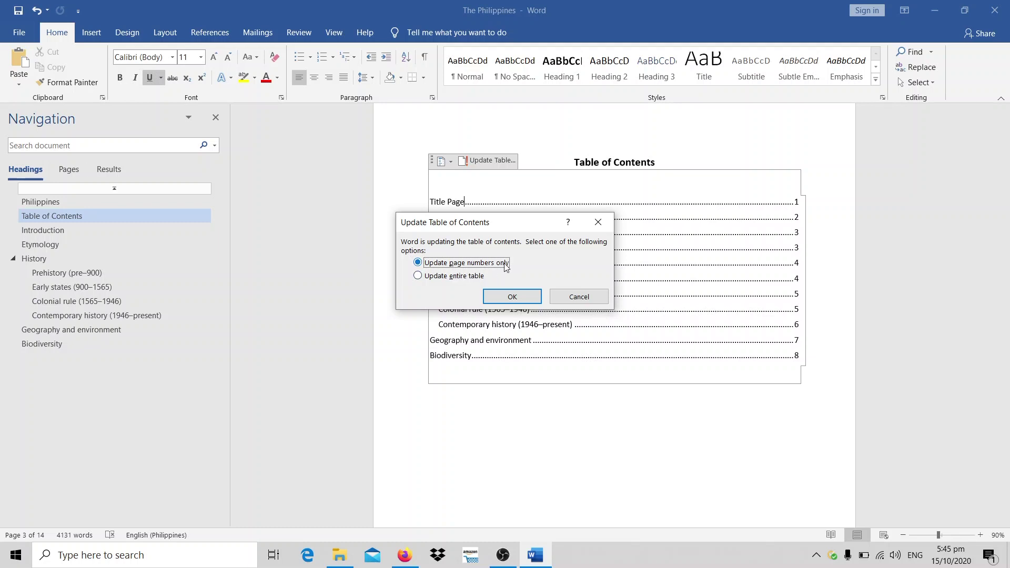
click(513, 297)
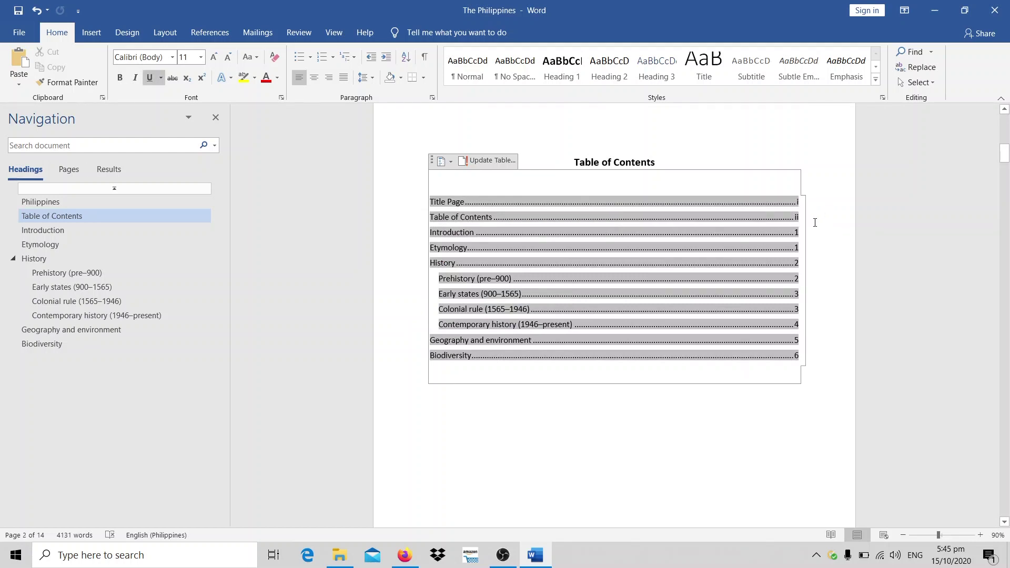
click(728, 159)
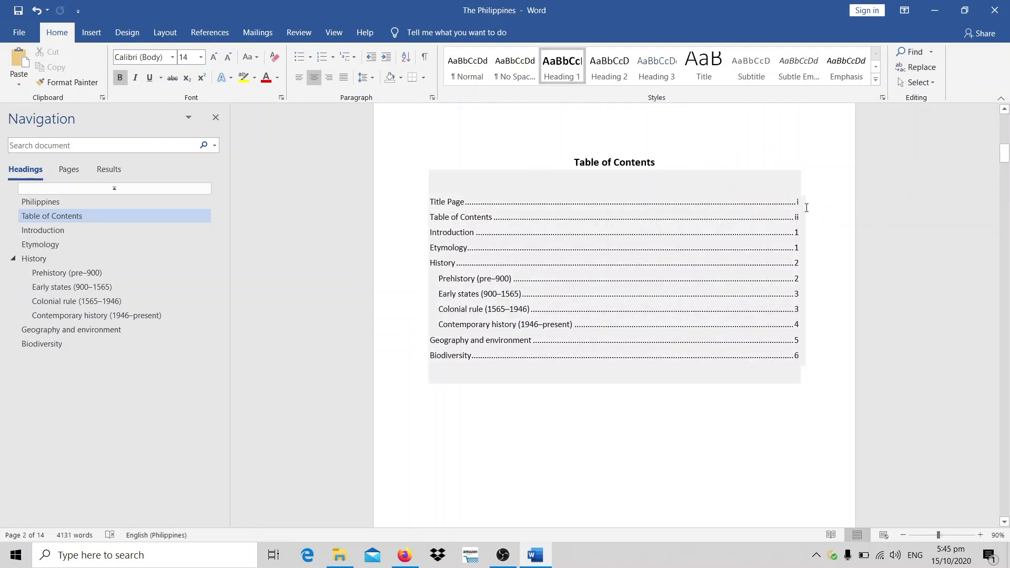